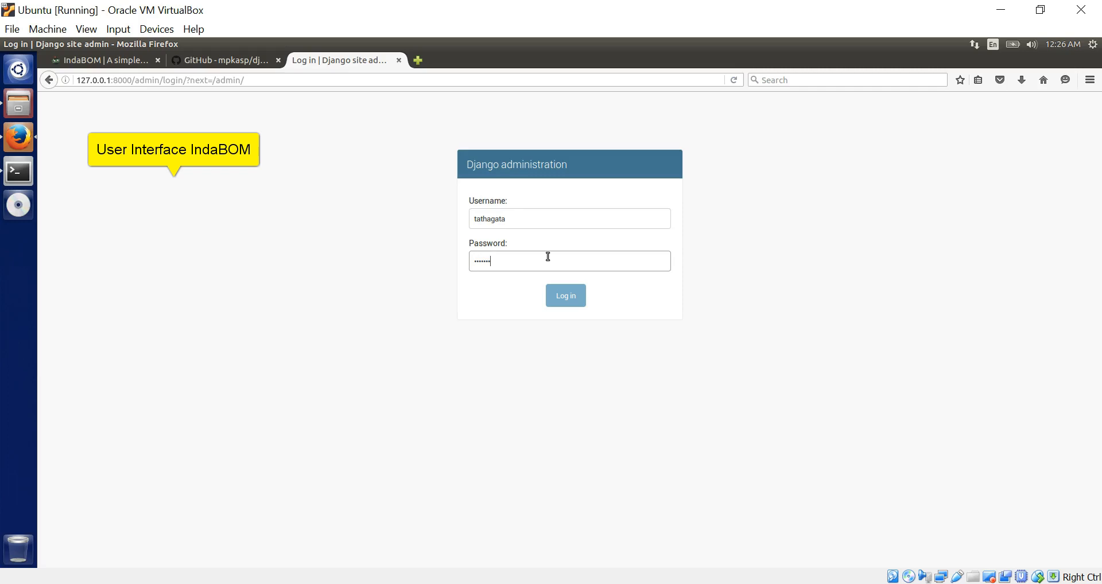
- Log in to Django admin with the admin password and let Firefox remember the login
text(****)
key(Return)
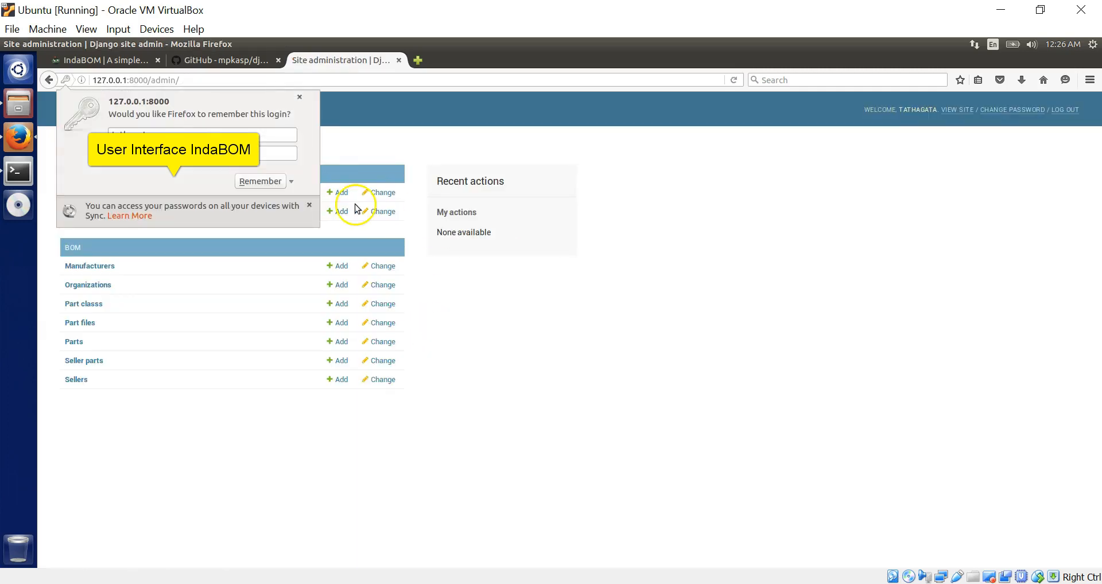
click(261, 181)
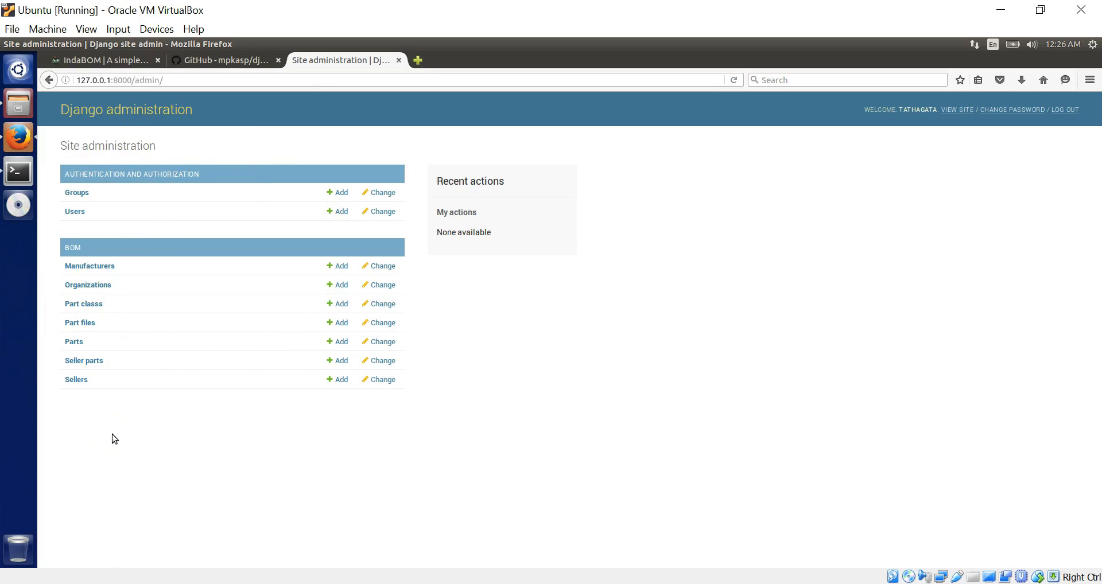
- Change the address from 127.0.0.1:8000/admin/ to 127.0.0.1:8000/bom/ and load it
click(83, 364)
click(201, 80)
click(202, 80)
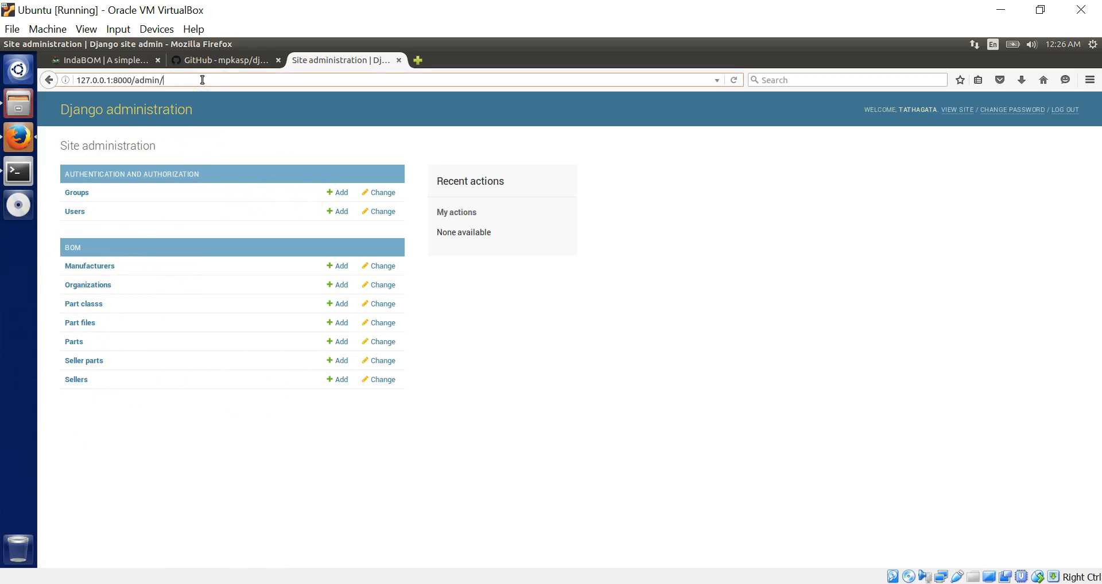
key(BackSpace)
key(BackSpace)
key(BackSpace)
key(BackSpace)
key(BackSpace)
key(BackSpace)
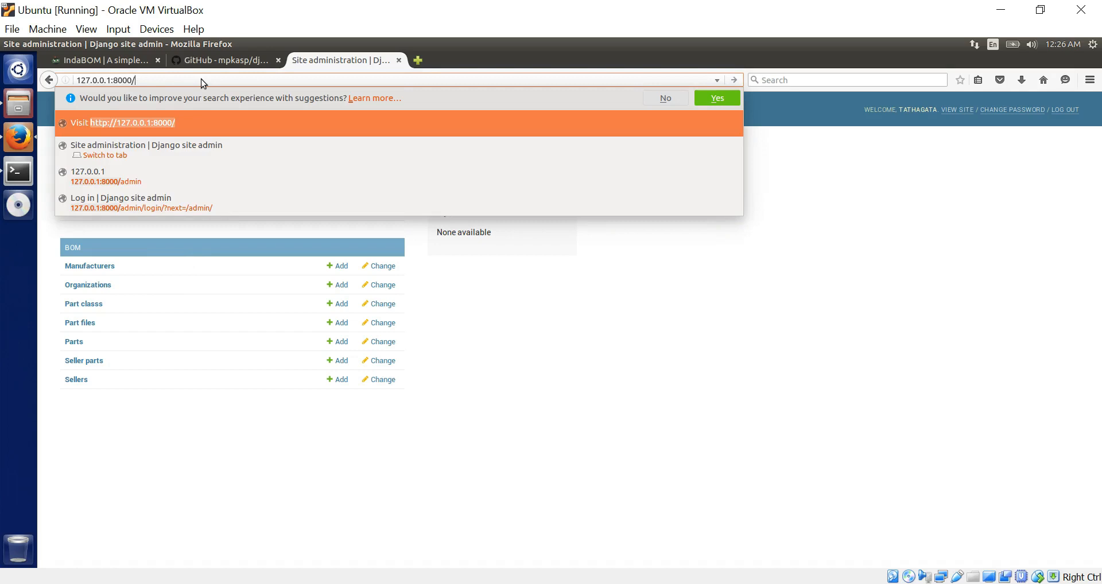
text(bom)
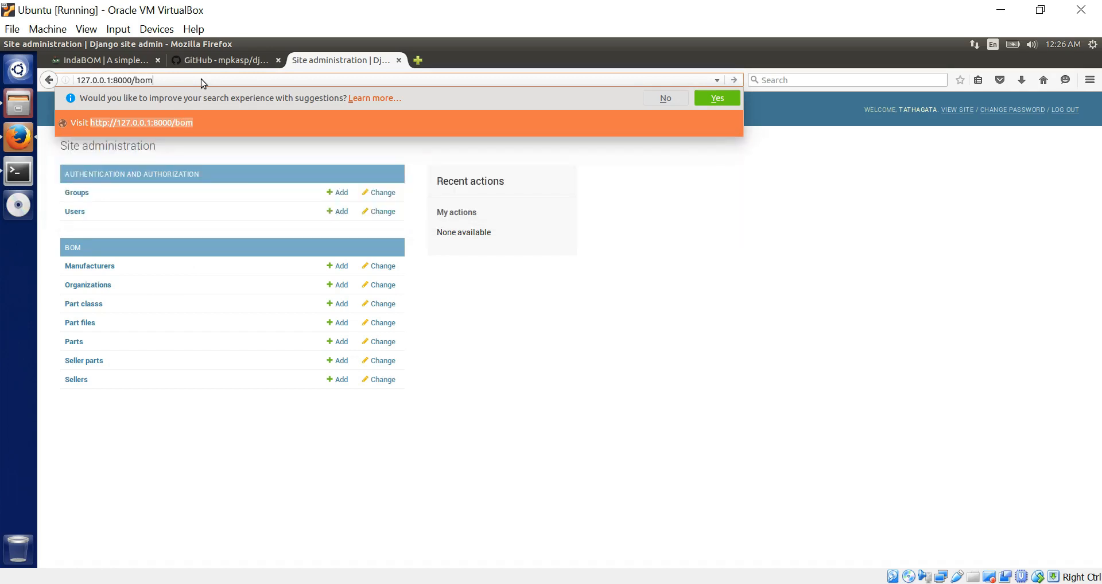
key(Return)
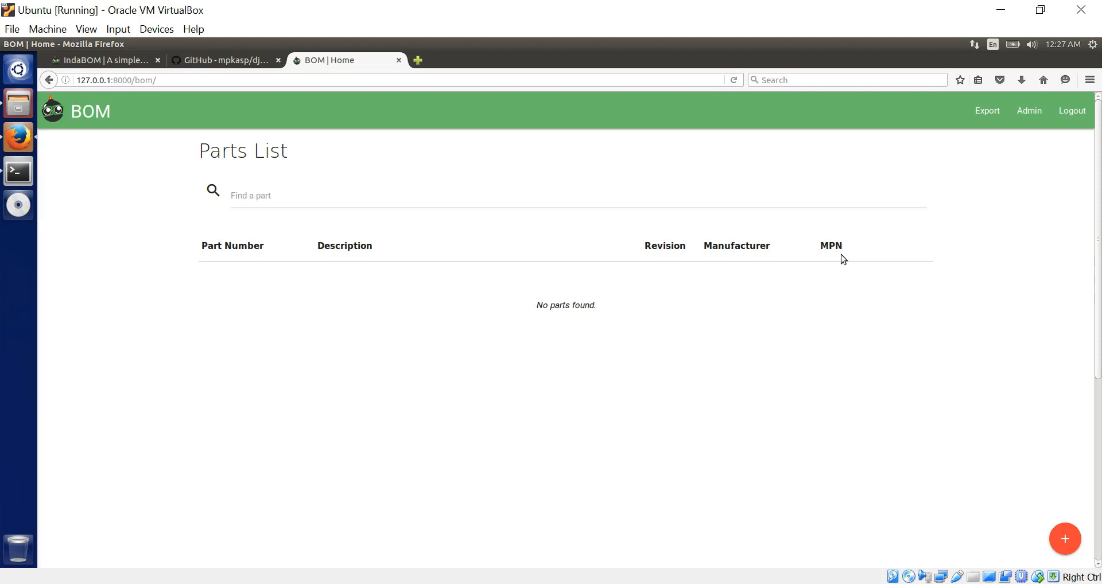
- Go to Django admin's Add part class form and clear the test value from Code
click(1031, 112)
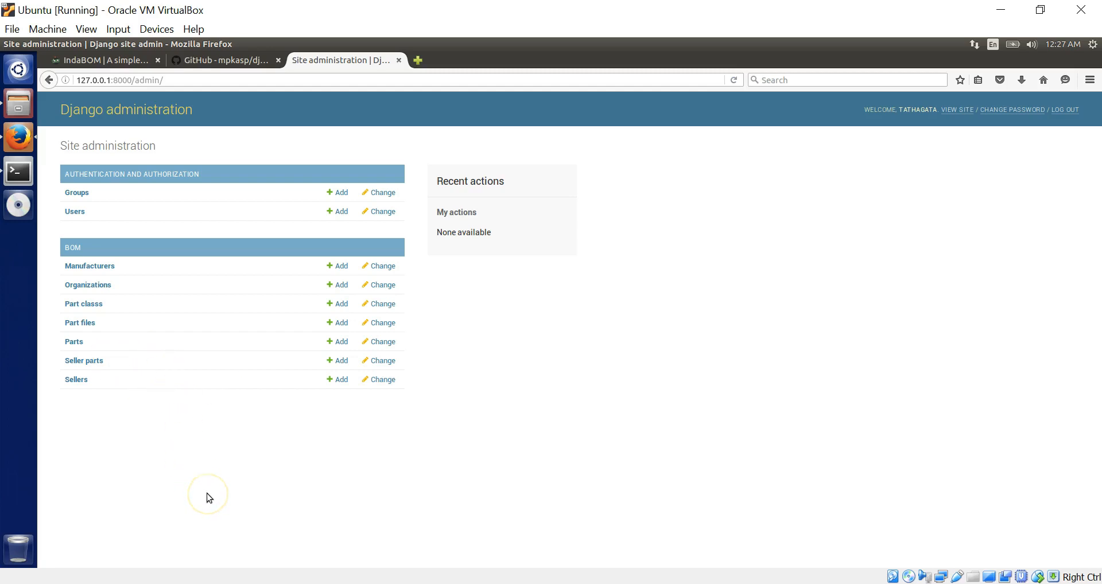
click(339, 305)
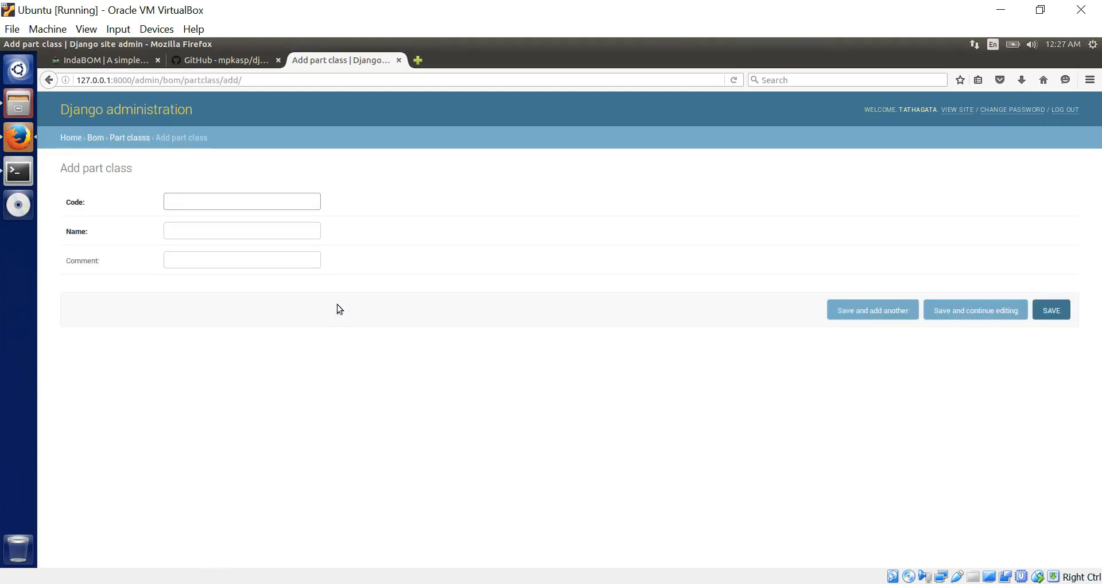
text(100)
key(BackSpace)
key(BackSpace)
click(23, 105)
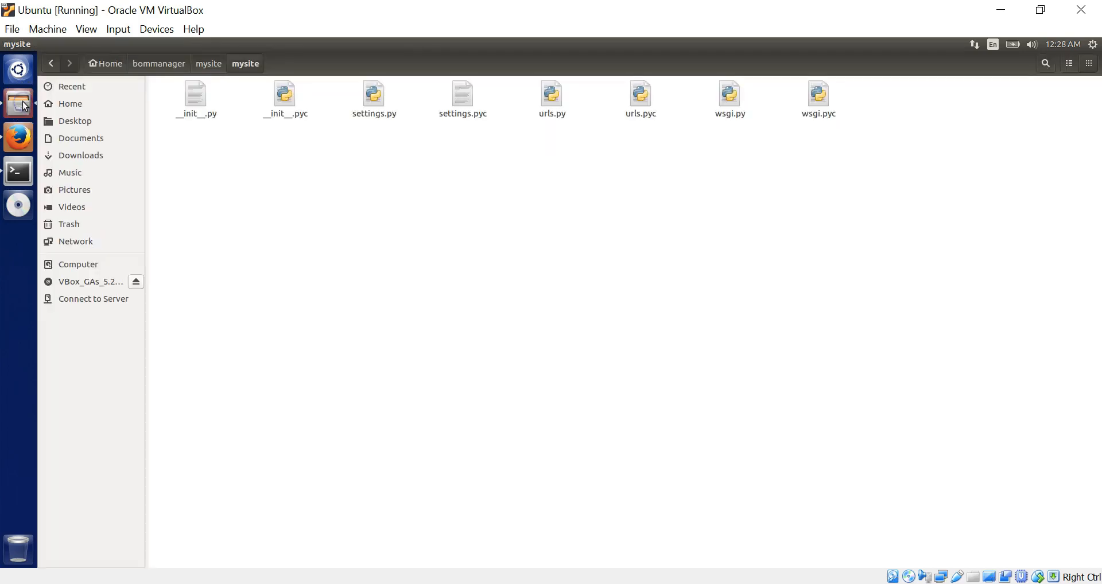
- Browse from mysite up to bommanager, then into lib/python2.7/site-packages/bom
click(214, 64)
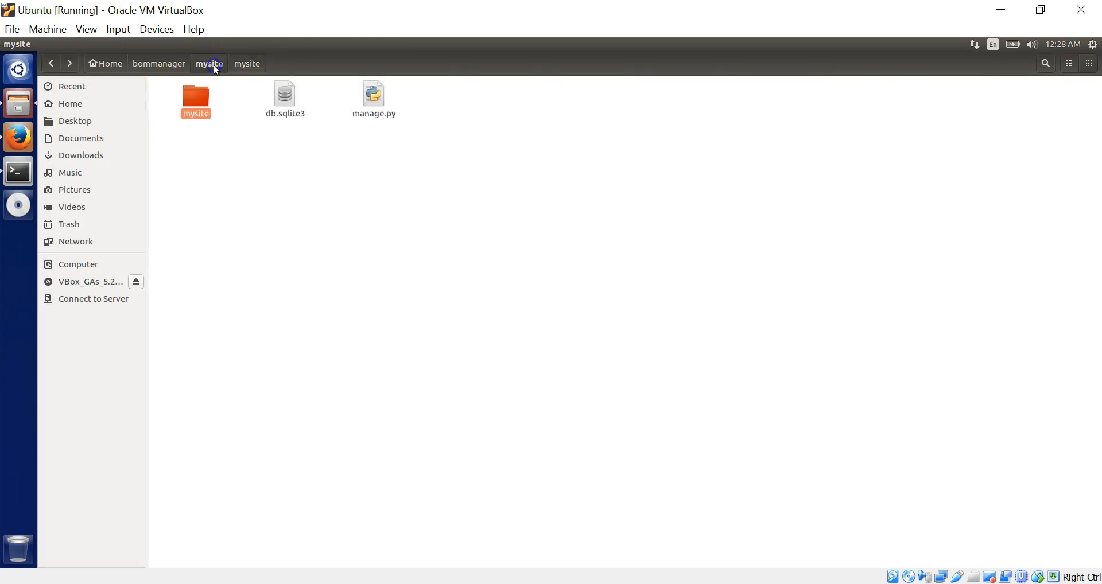
click(172, 70)
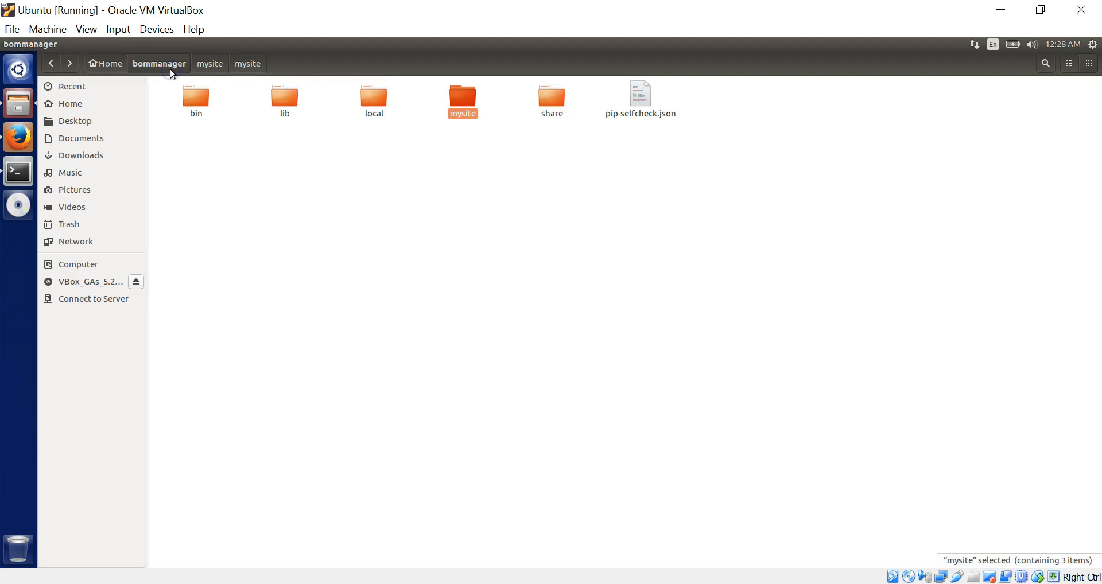
double_click(284, 103)
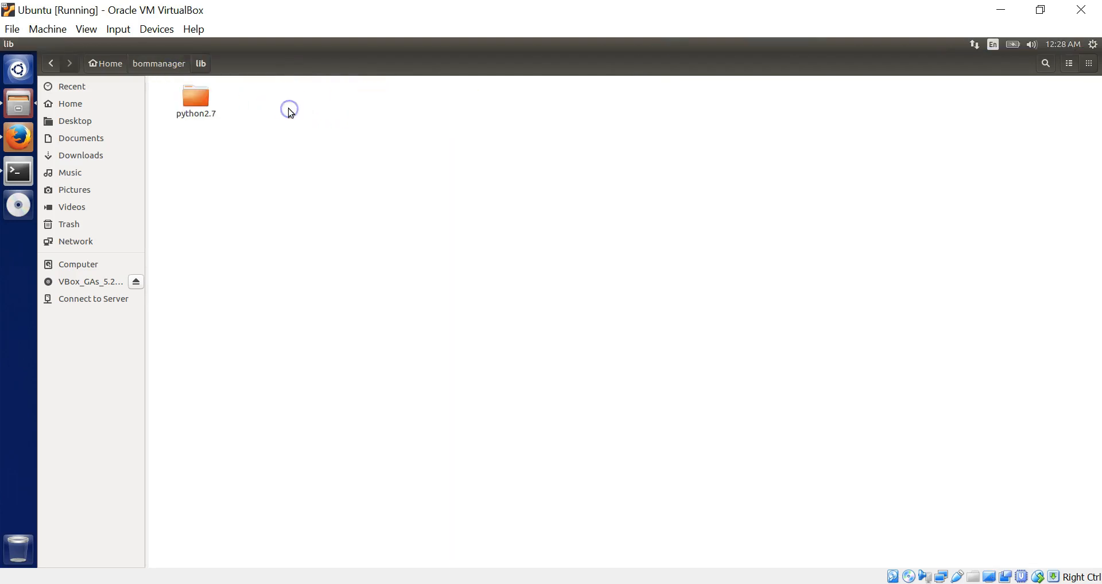
double_click(199, 105)
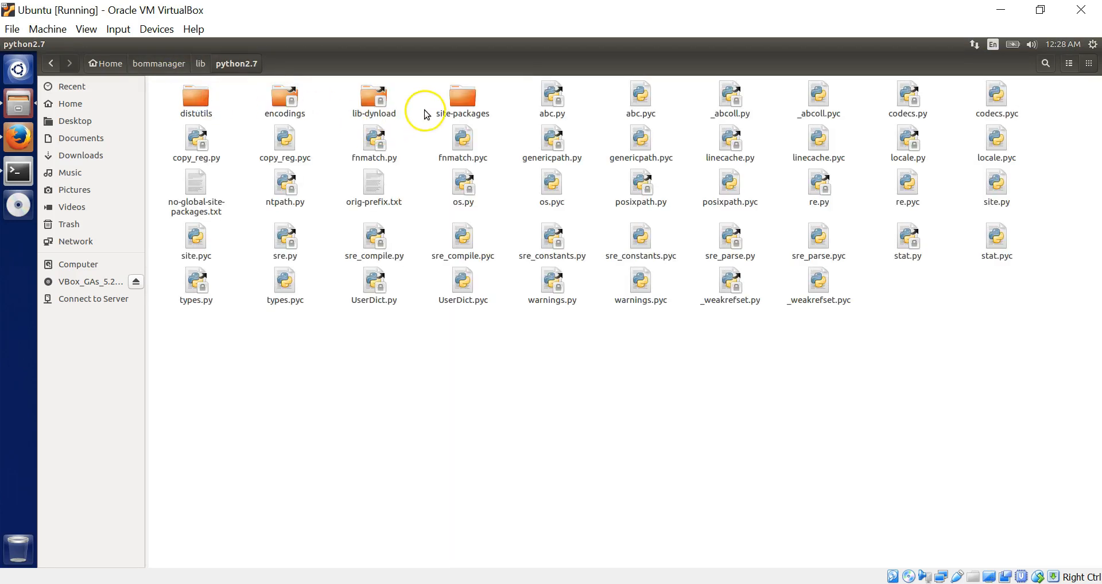
click(451, 109)
double_click(451, 109)
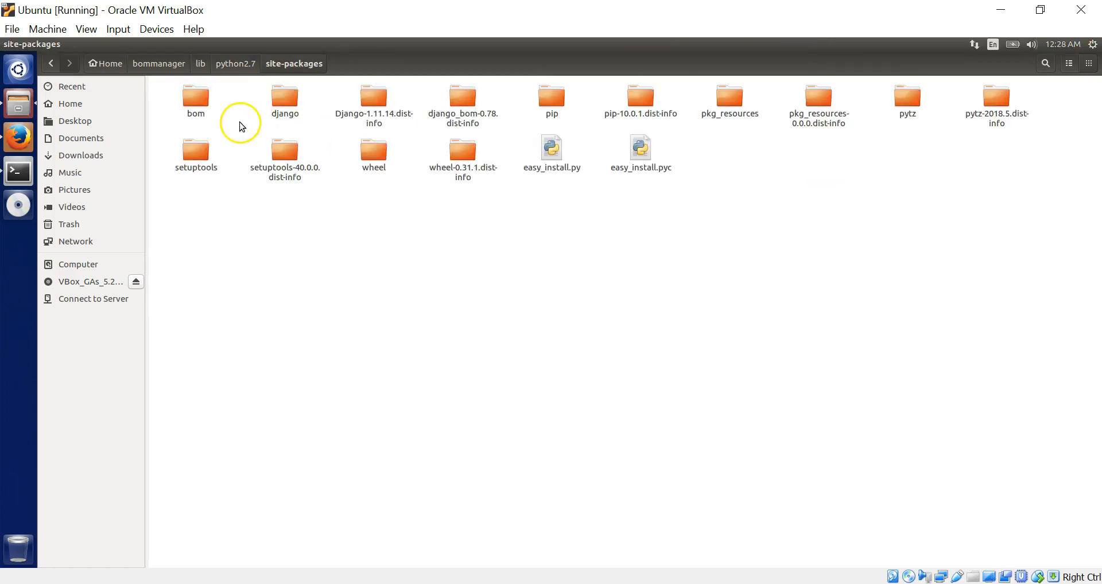
double_click(209, 105)
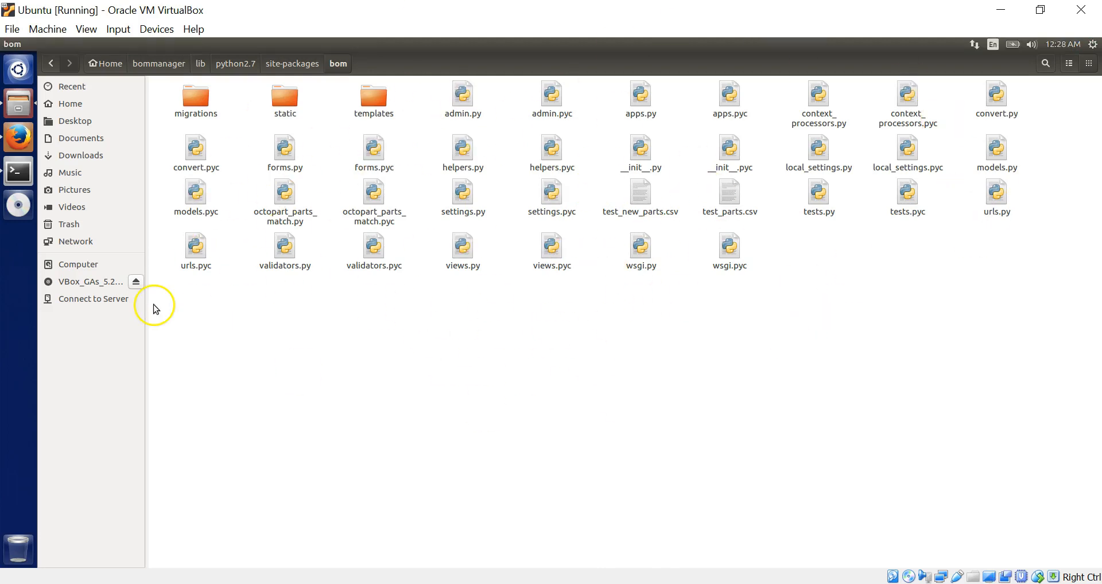
click(18, 179)
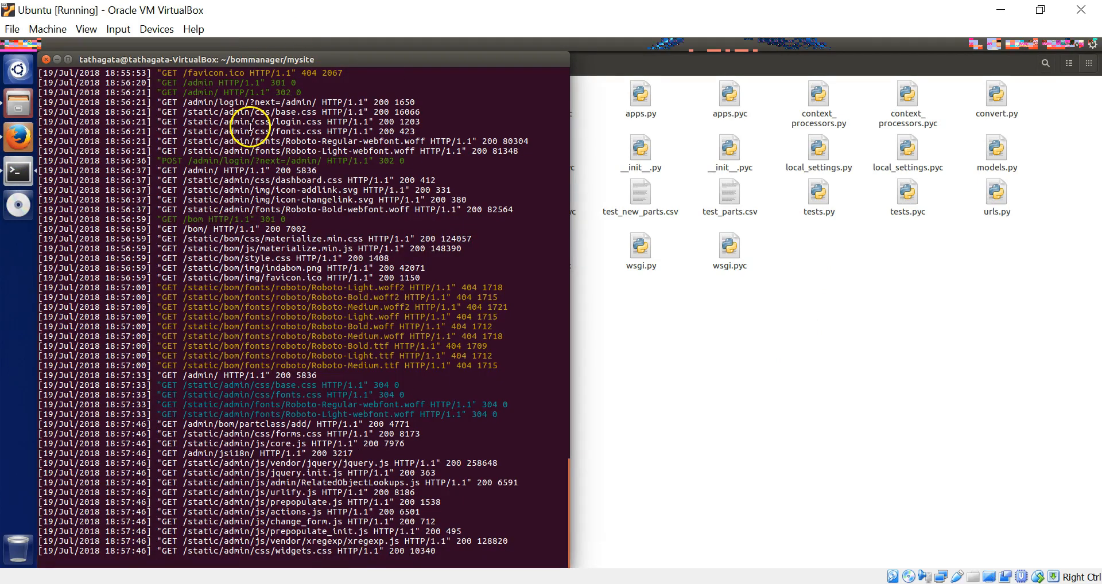
scroll(251, 276, up, 6)
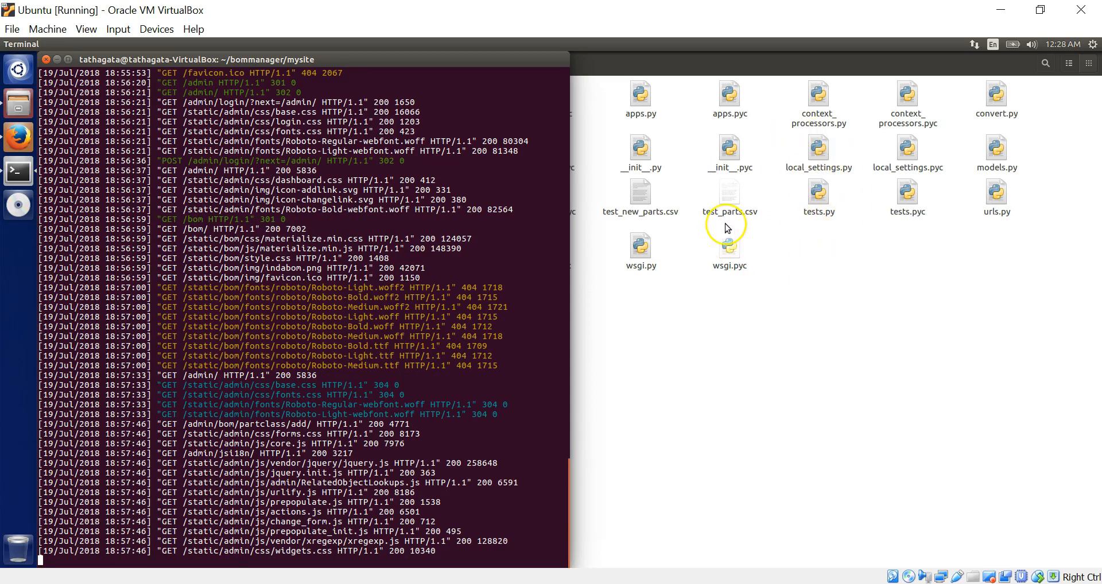
scroll(237, 458, up, 6)
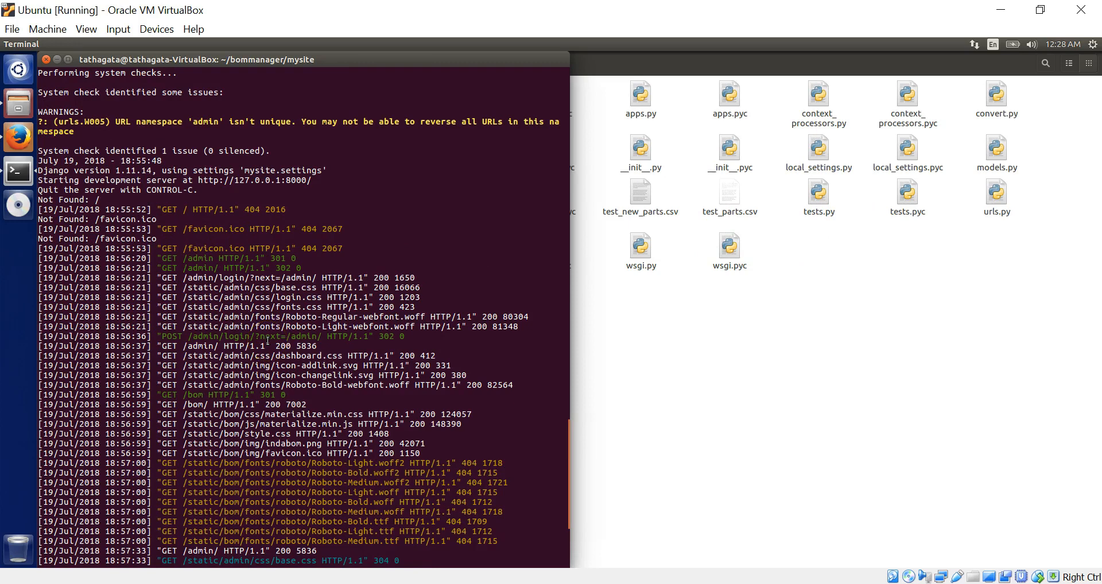
- Save part class Code 100, Name Capacitor, Comment 'Discrete component'
click(19, 138)
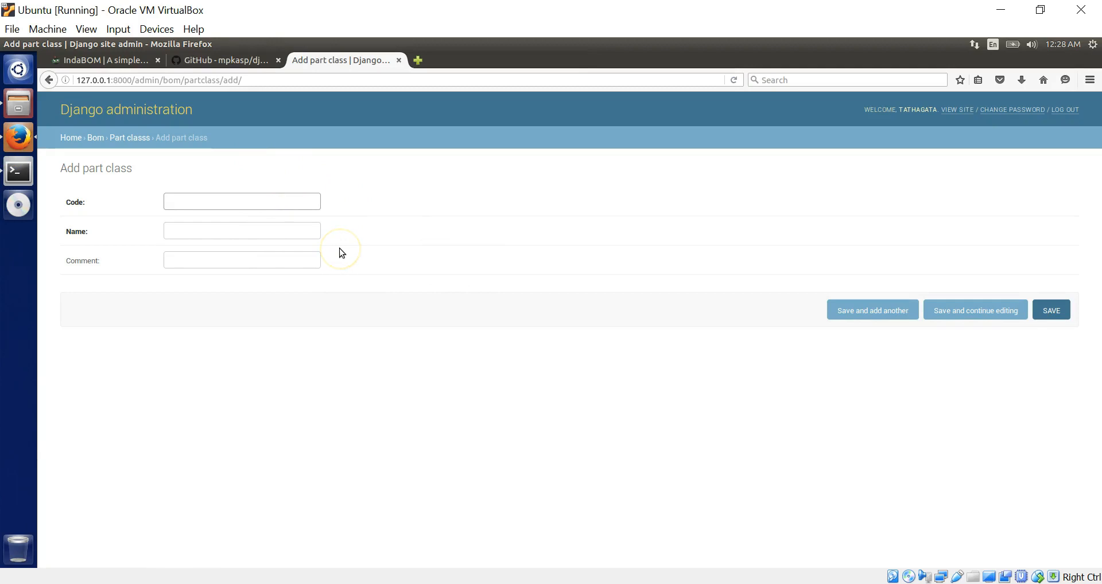
text(100)
click(236, 231)
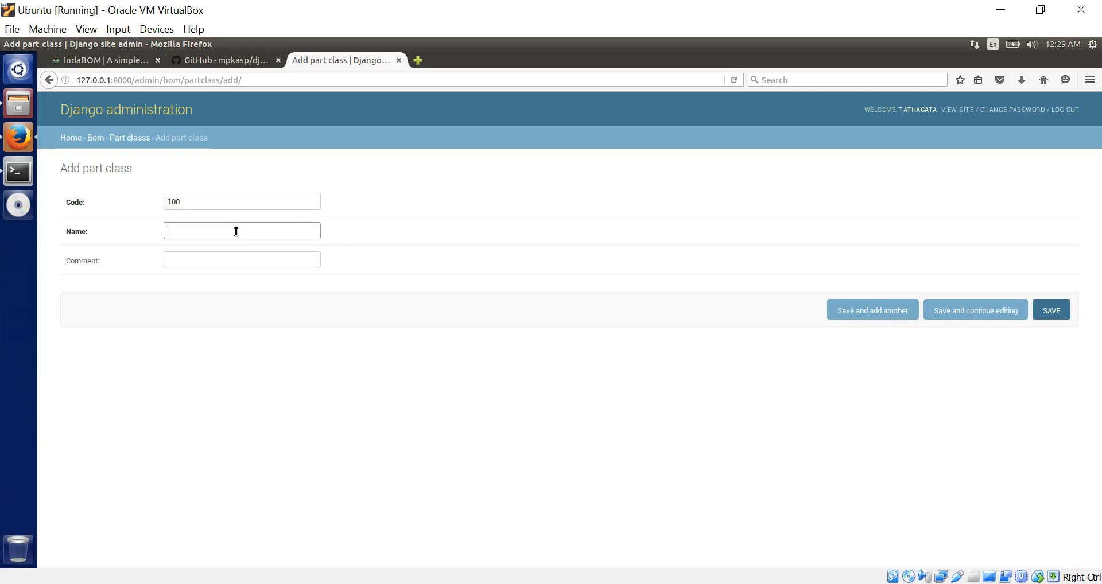
text(Capacitor)
click(248, 259)
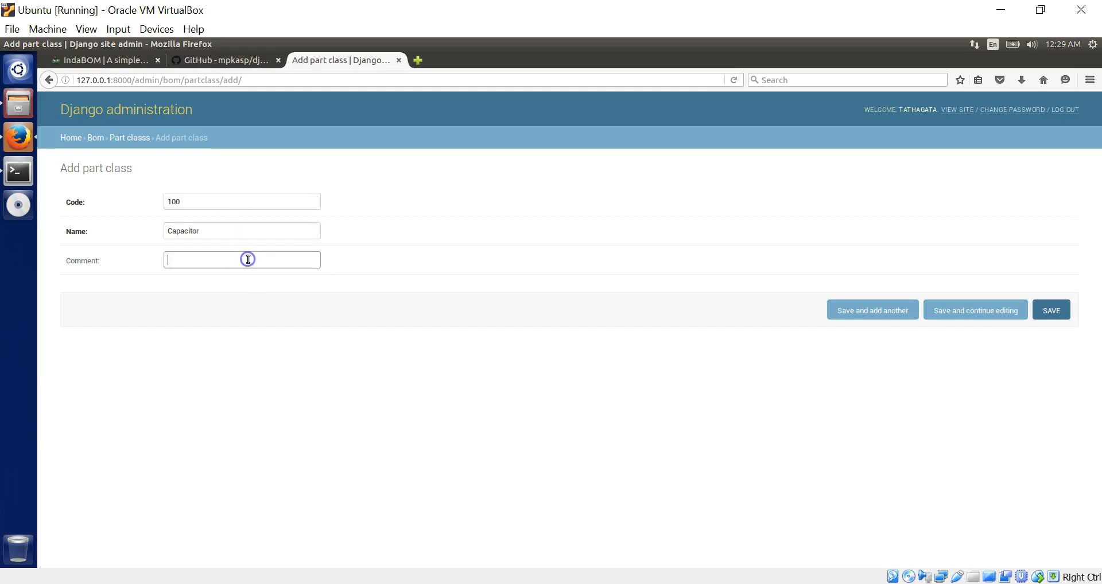
text(Discrete component)
click(1051, 310)
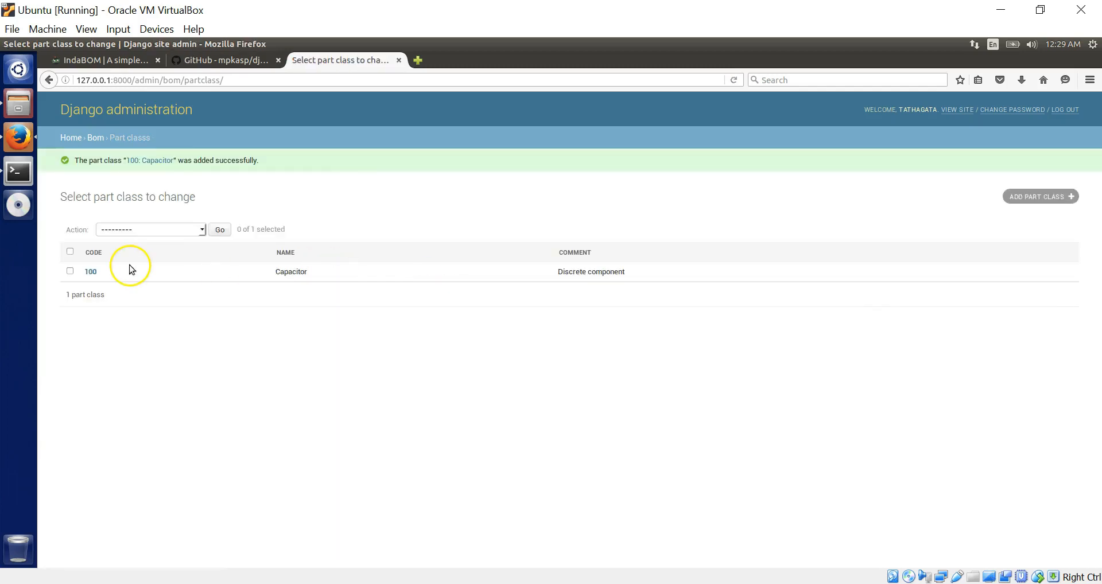
- Select the Capacitor part class and choose the Delete selected bulk action
click(70, 271)
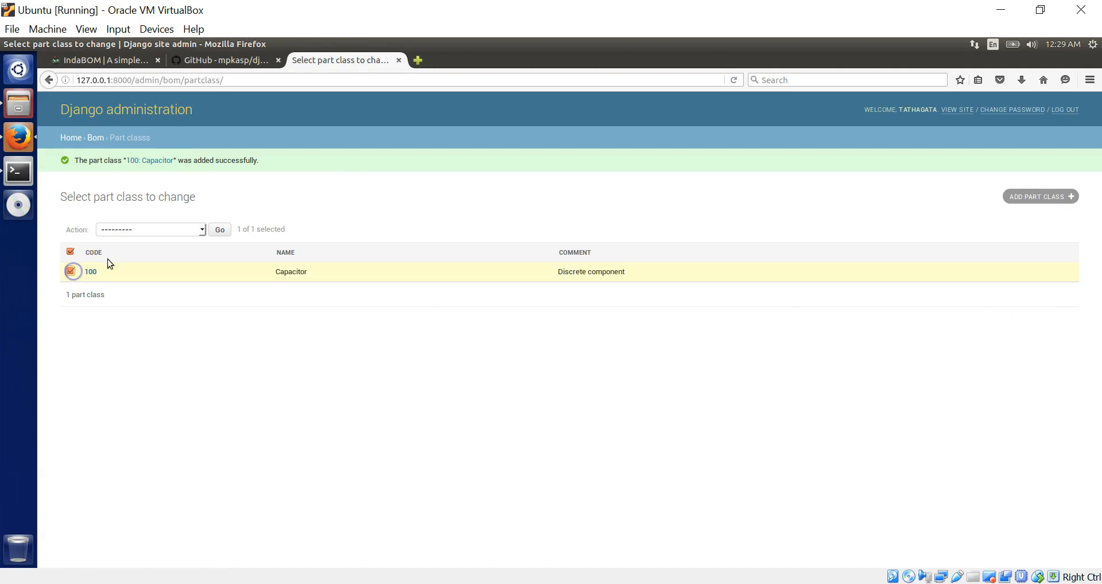
click(194, 230)
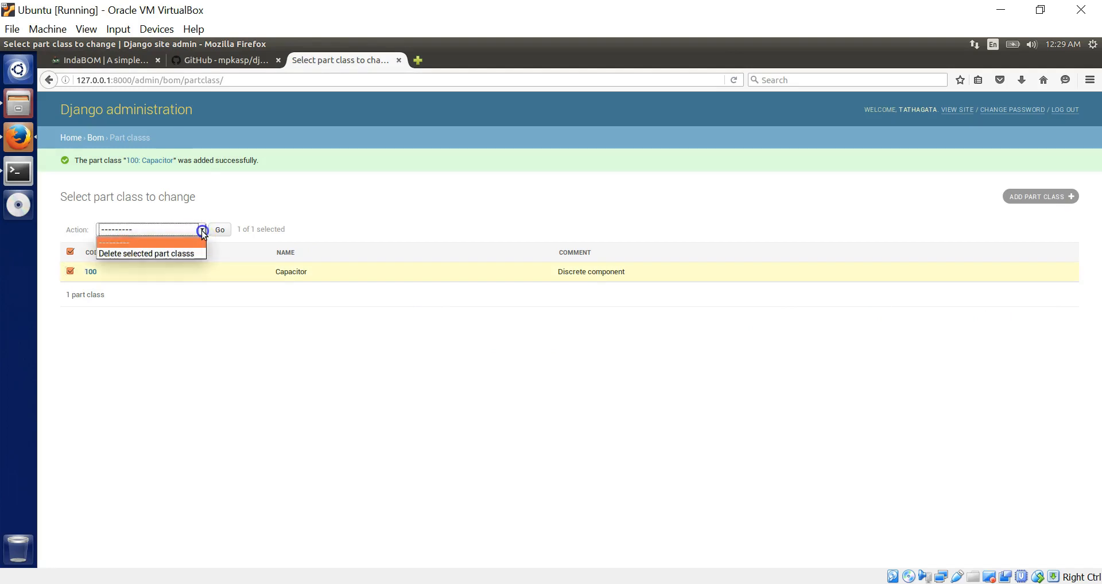
click(174, 257)
click(256, 185)
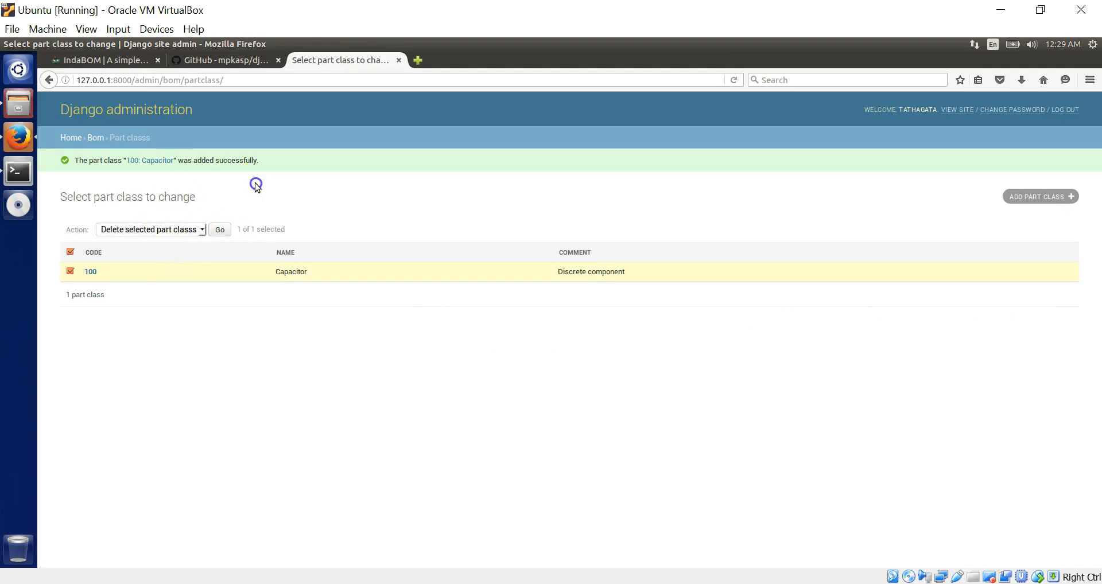
- Replace the admin path with bom/ to load the BOM home page
drag(238, 83, 138, 80)
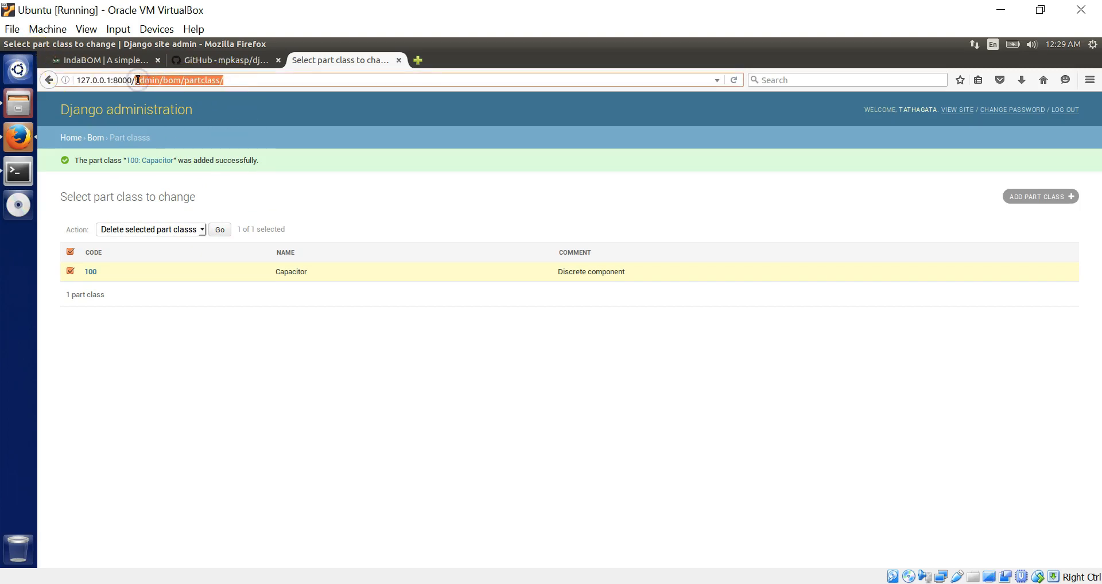
text(bom/)
key(Return)
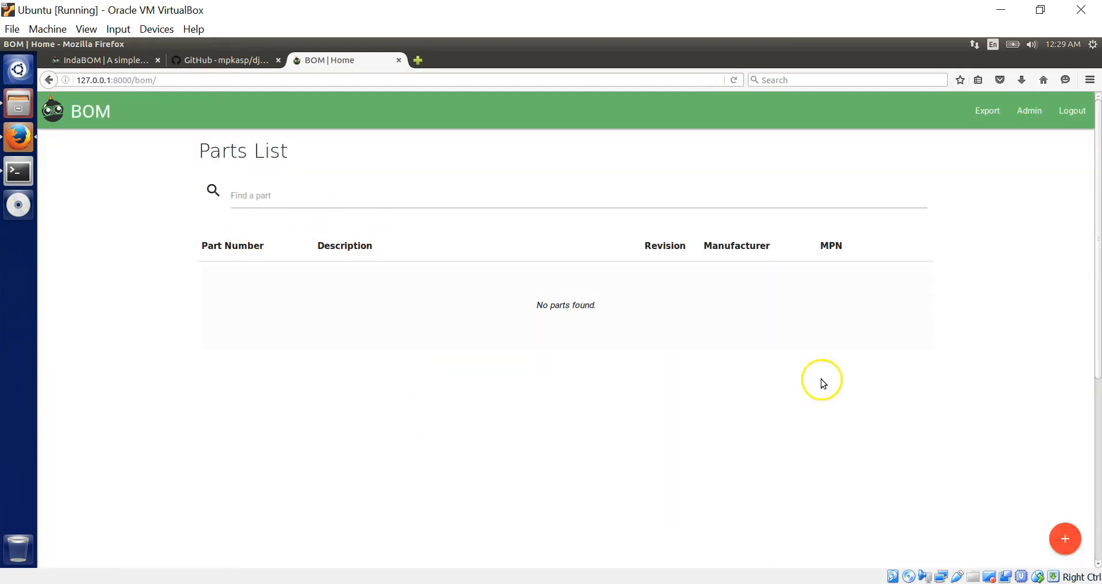
- Open the Create New Part form from the red + button's New Part option
mouse_move(1065, 531)
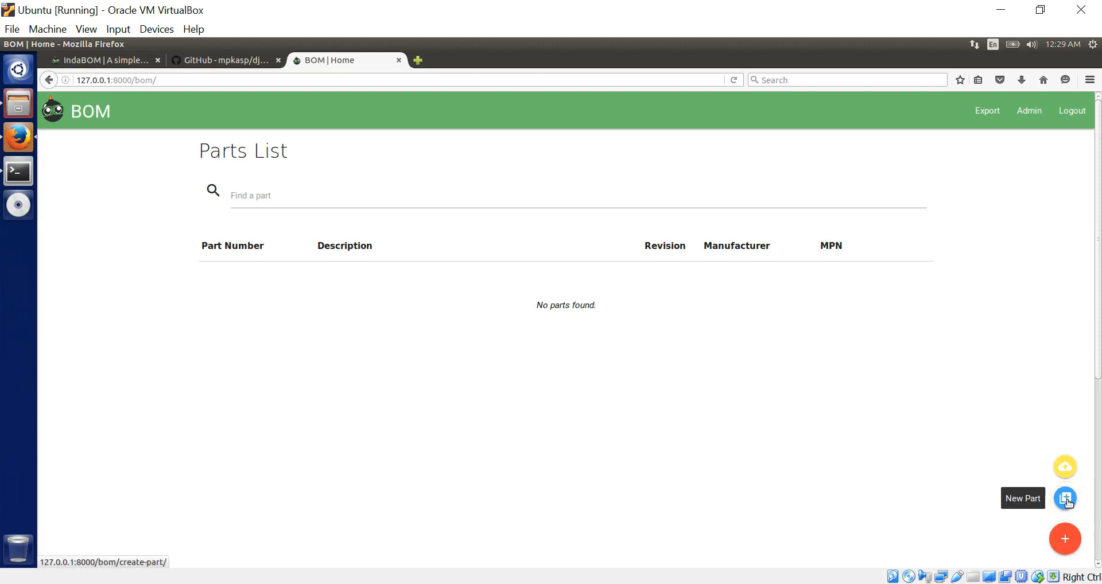
click(1066, 464)
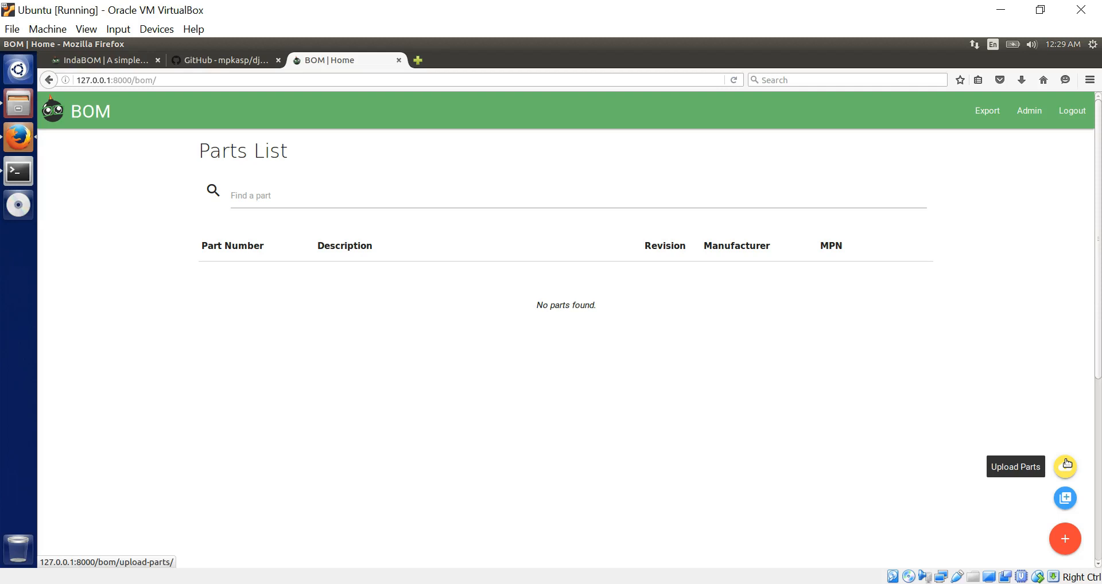
click(1067, 504)
click(359, 323)
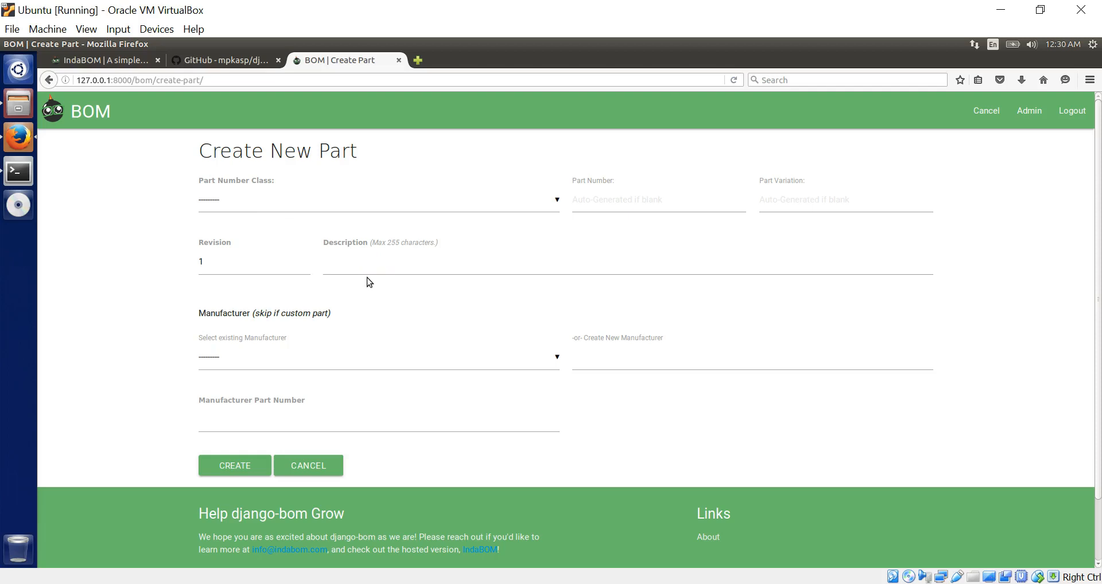
- Set part class 100: Capacitor, part number 0001 and variation IP on the new part
click(538, 208)
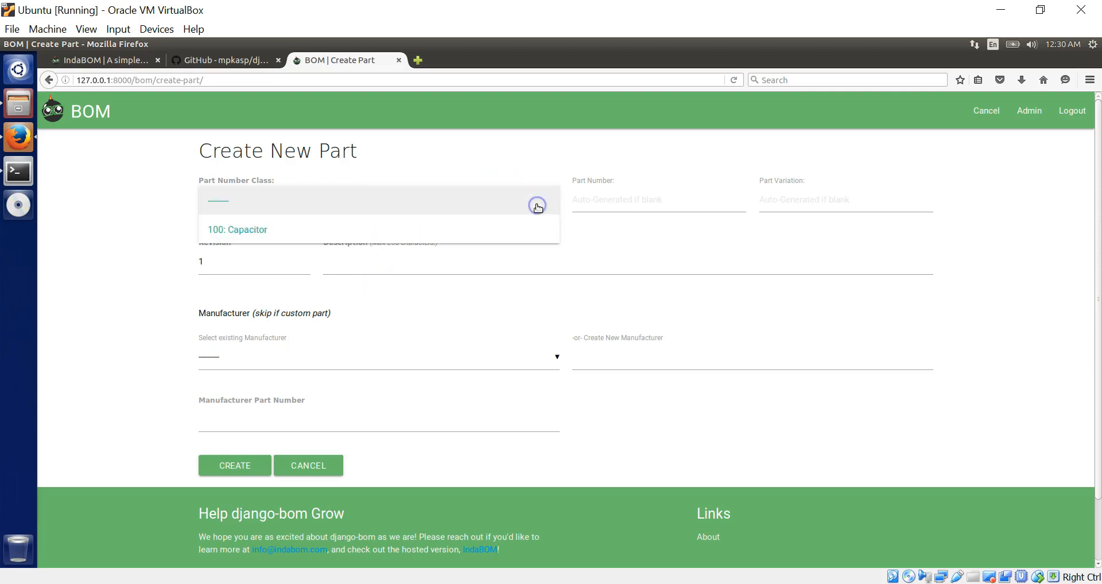
click(452, 234)
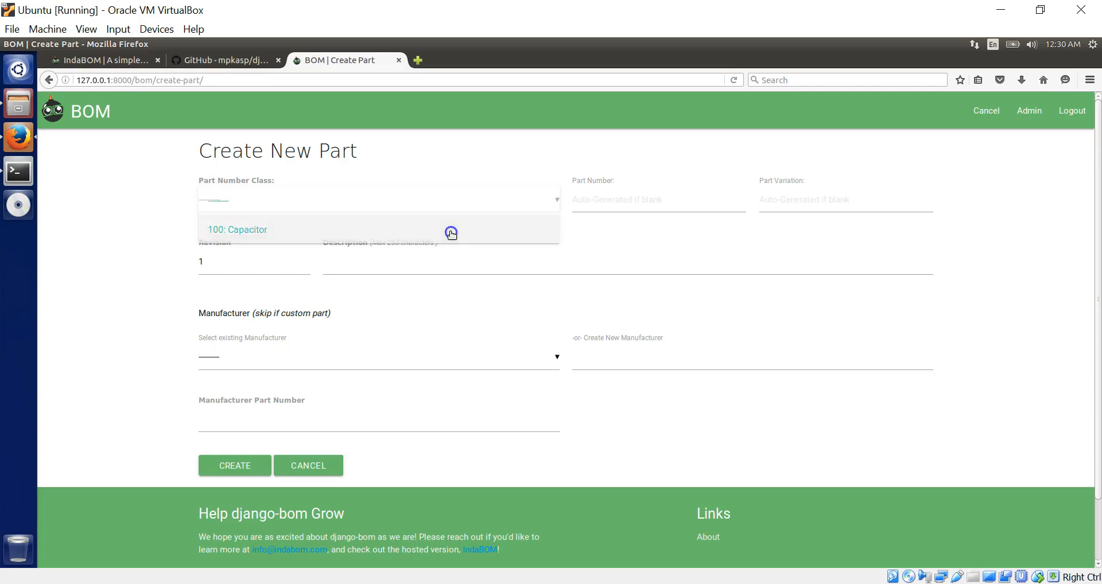
click(531, 205)
click(645, 202)
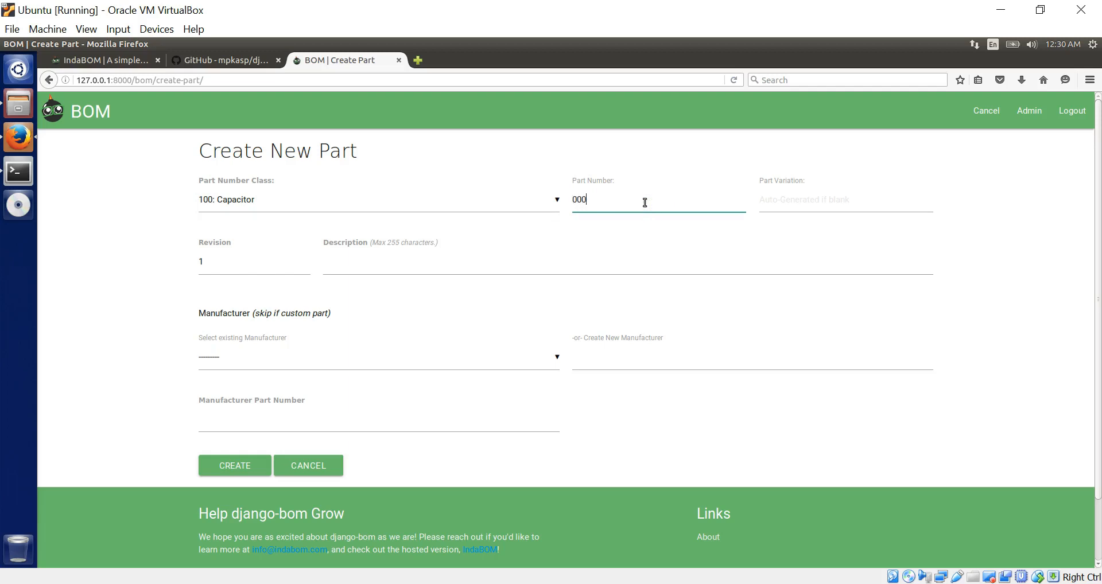
click(801, 197)
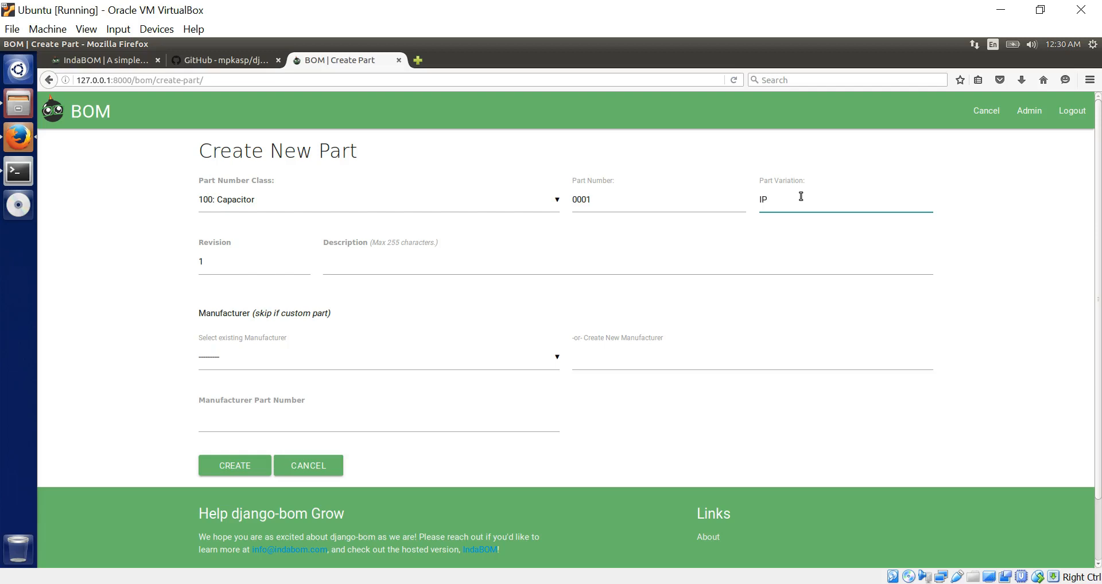
click(484, 270)
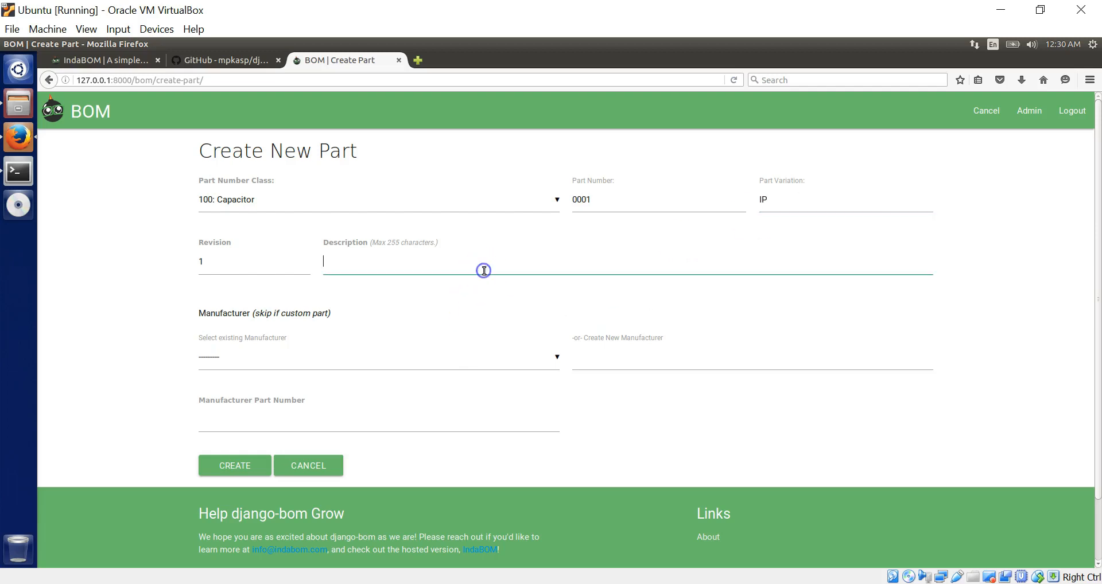
click(418, 62)
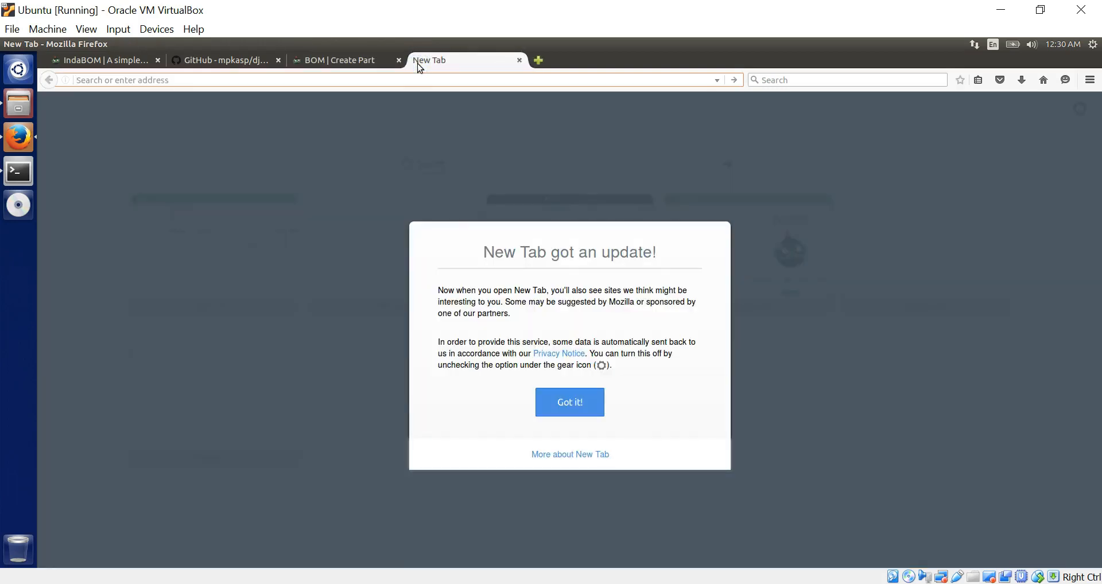
- Find Digi-Key through a web search and search its catalogue for 'capacitor'
text(digikey)
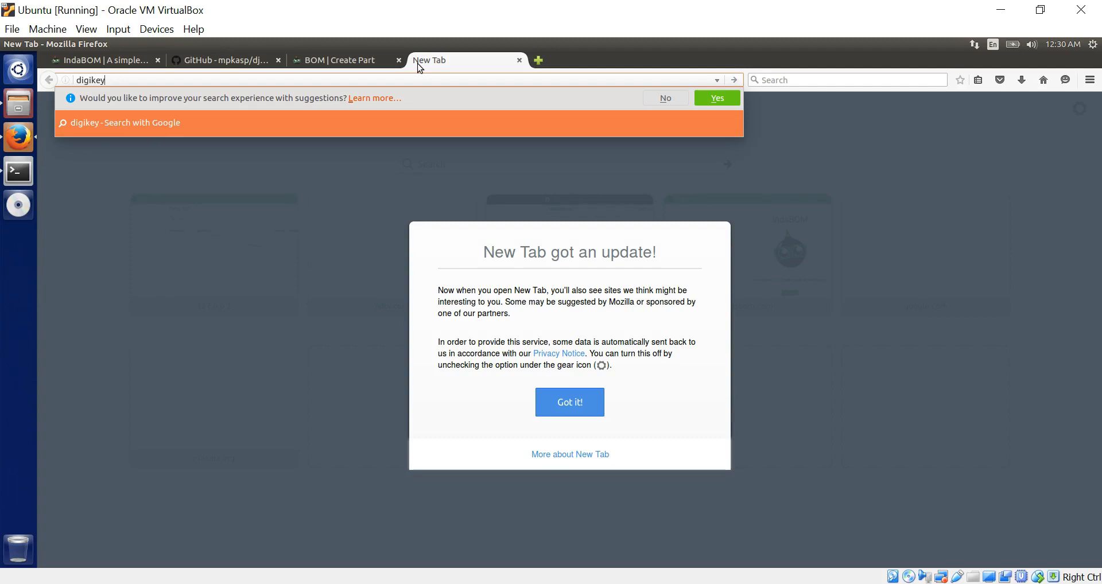
key(Return)
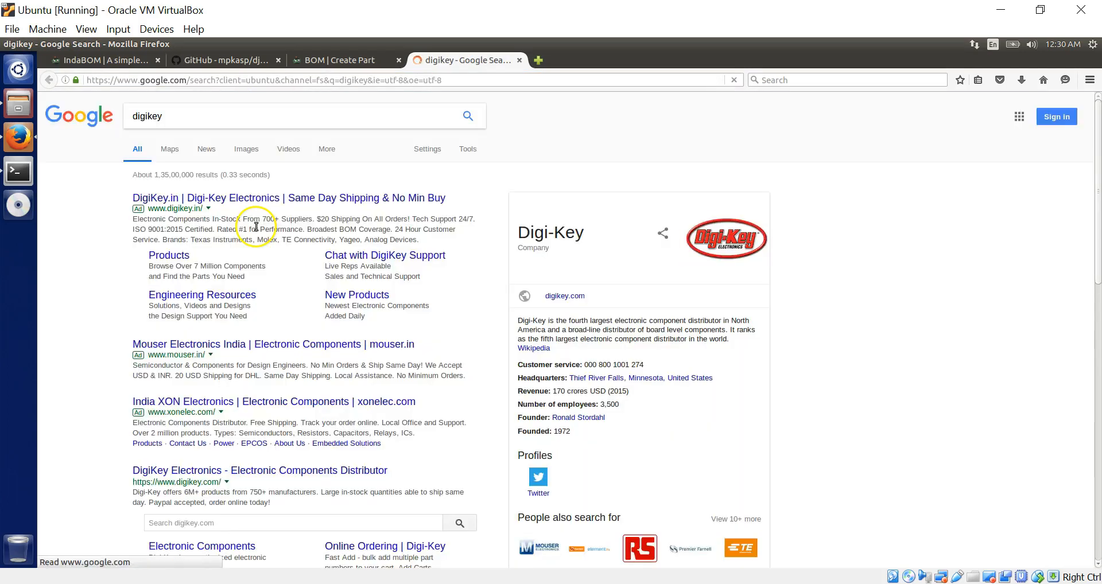
click(233, 199)
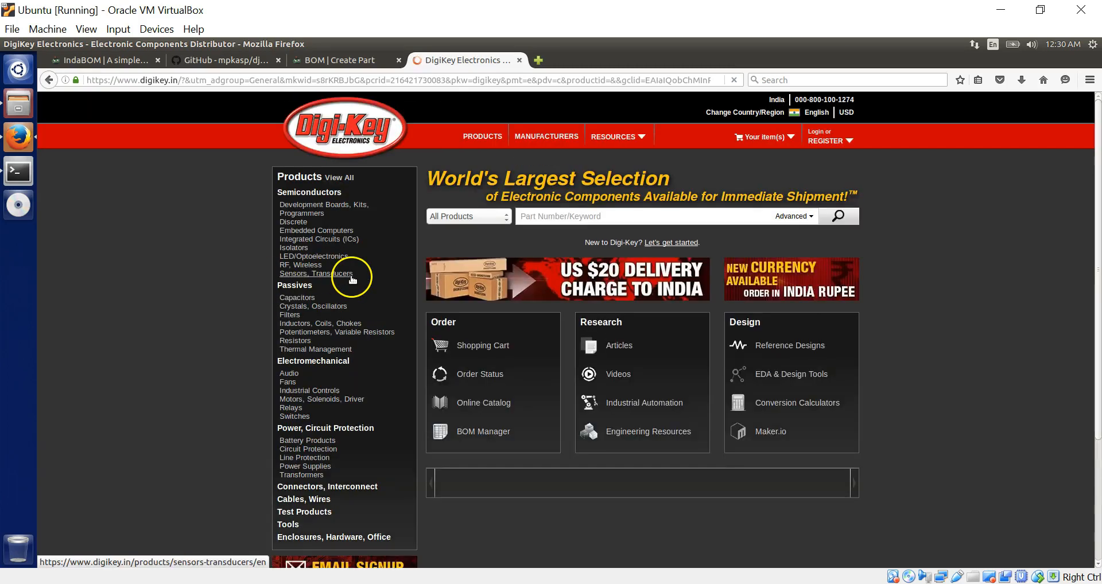
click(562, 218)
text(capacitor)
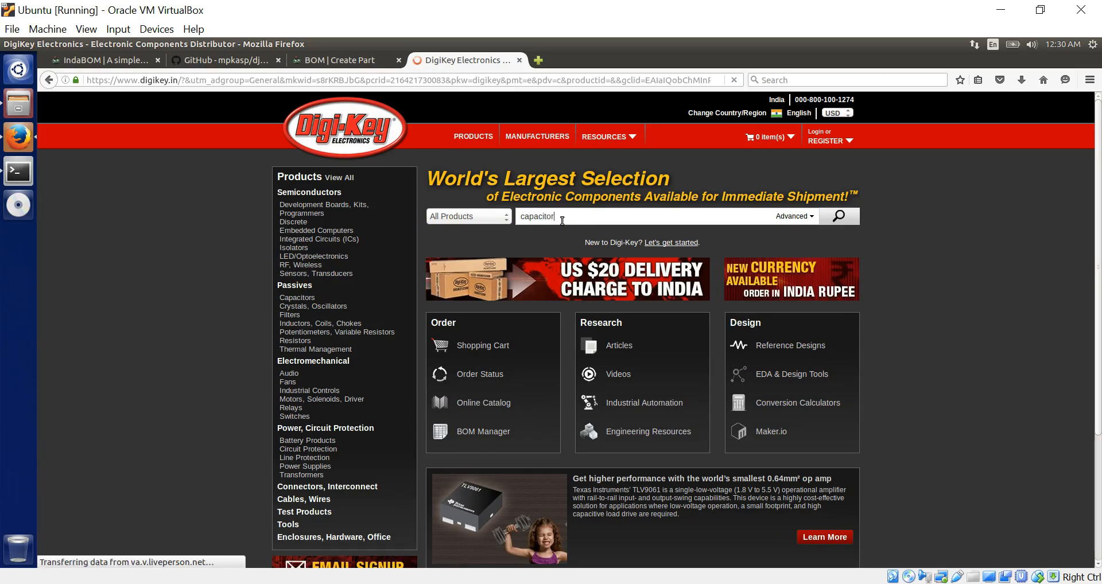
key(Return)
click(396, 374)
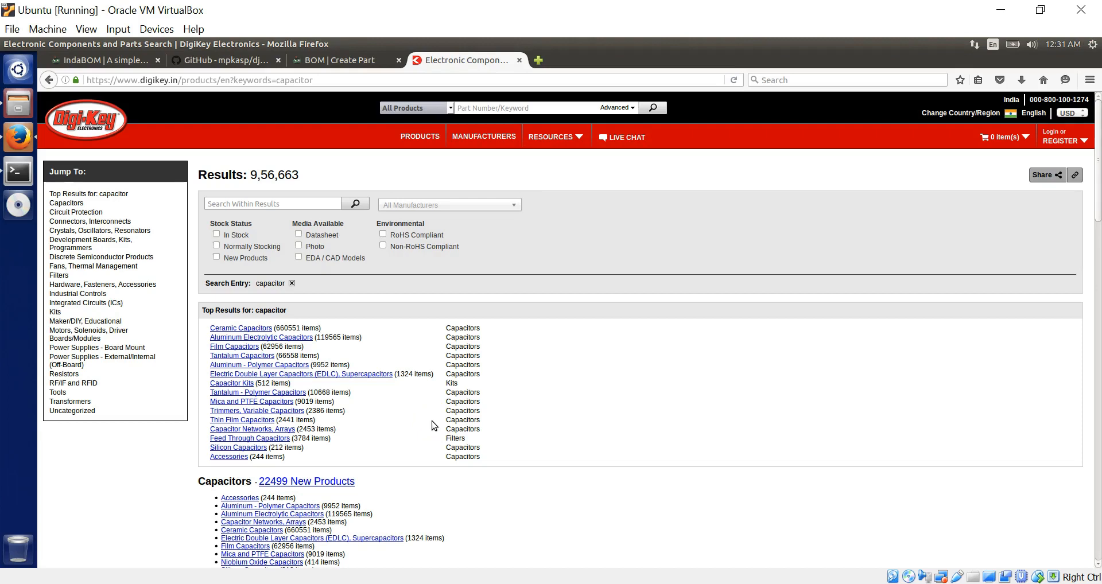
- Open the Ceramic Capacitors results and scroll through the parts and unit prices
click(229, 329)
click(234, 329)
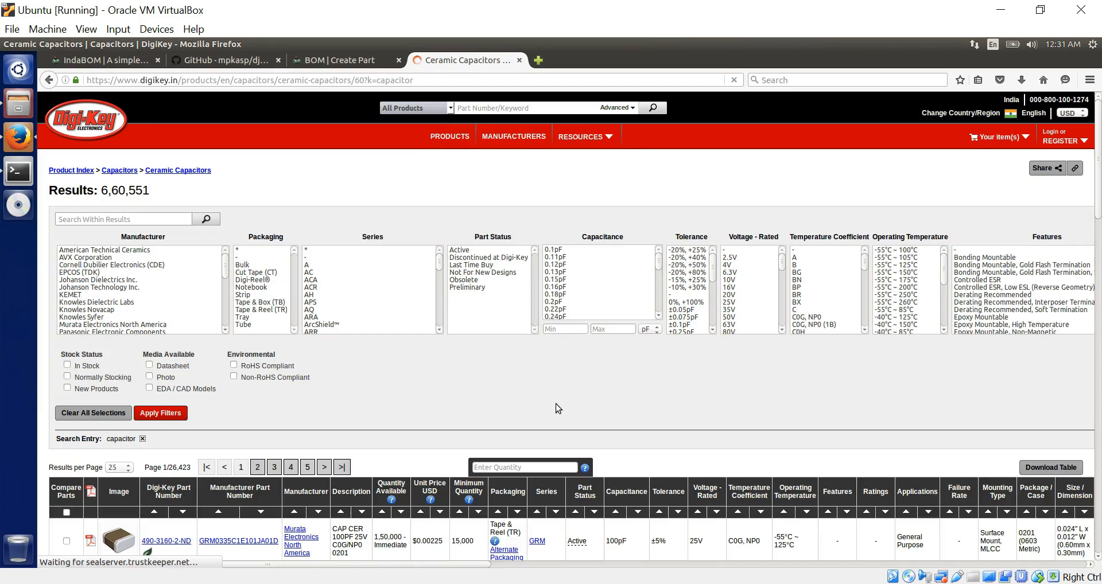
scroll(556, 404, down, 3)
scroll(555, 404, down, 3)
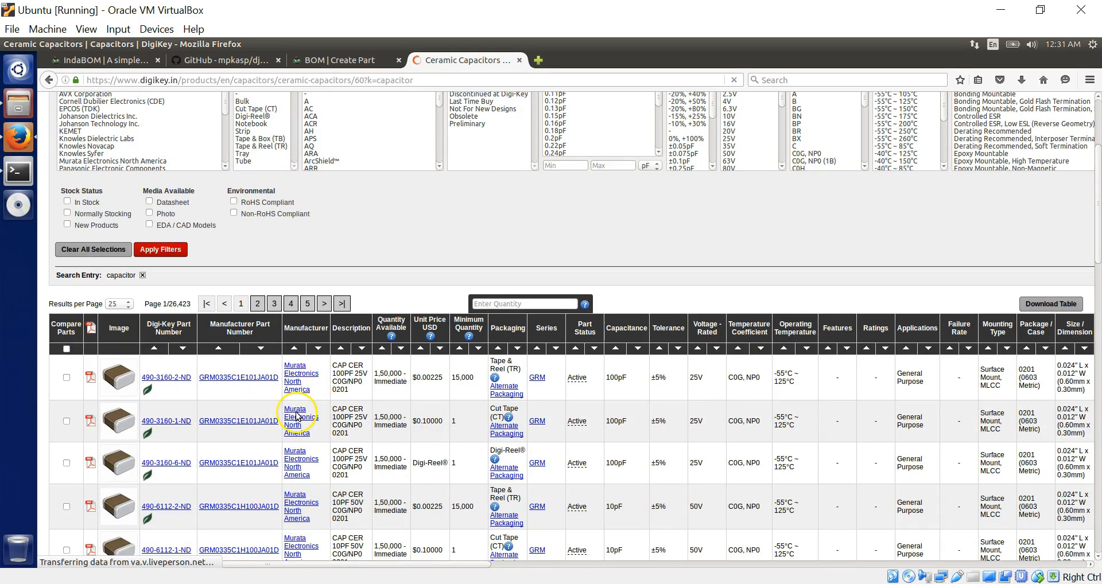
scroll(422, 491, down, 3)
scroll(422, 494, down, 2)
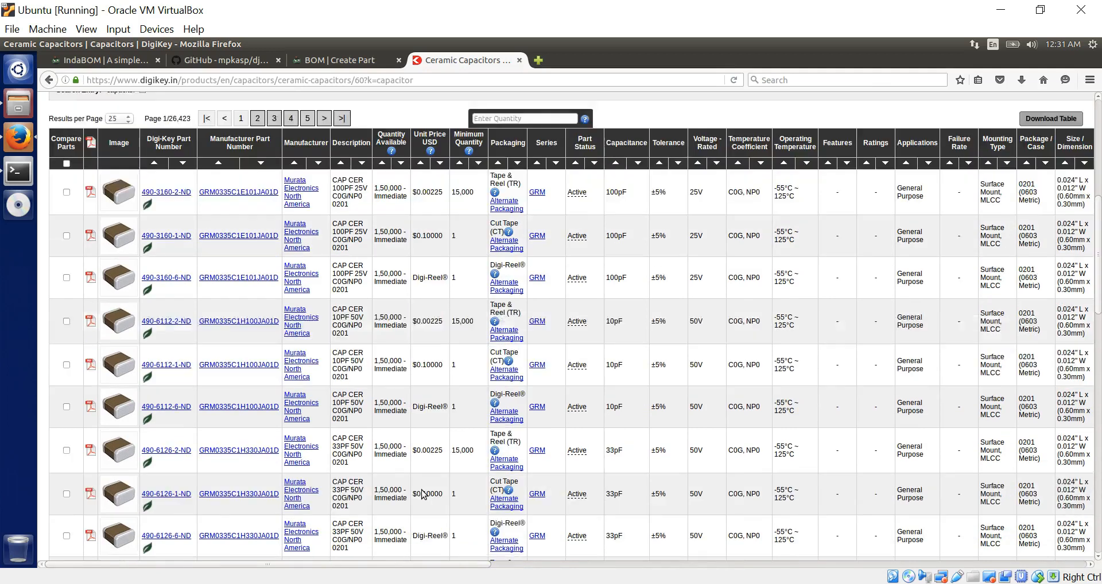
scroll(423, 494, up, 10)
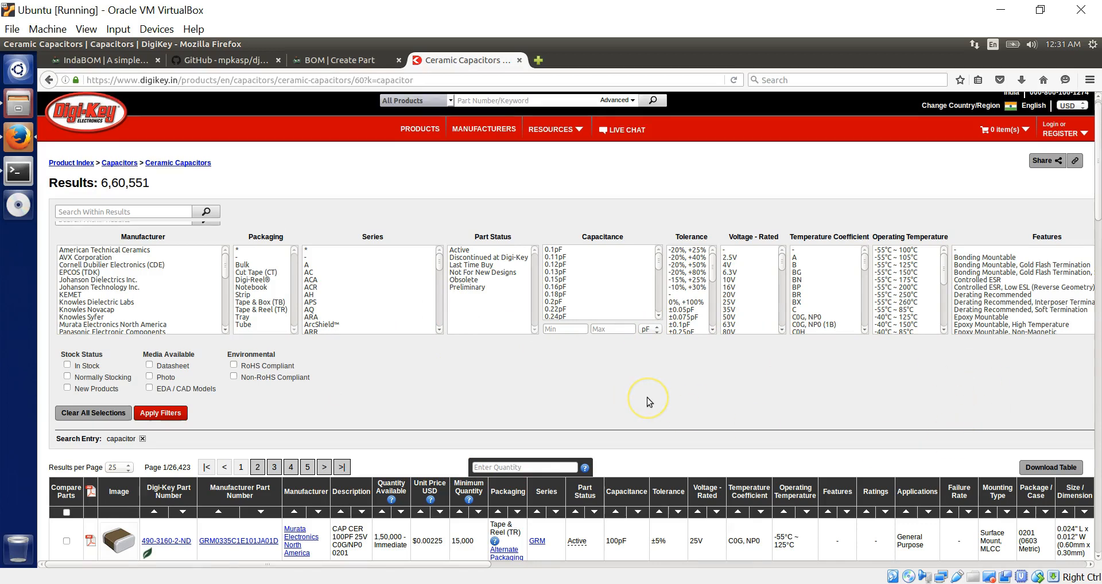
scroll(647, 399, down, 3)
scroll(647, 397, down, 10)
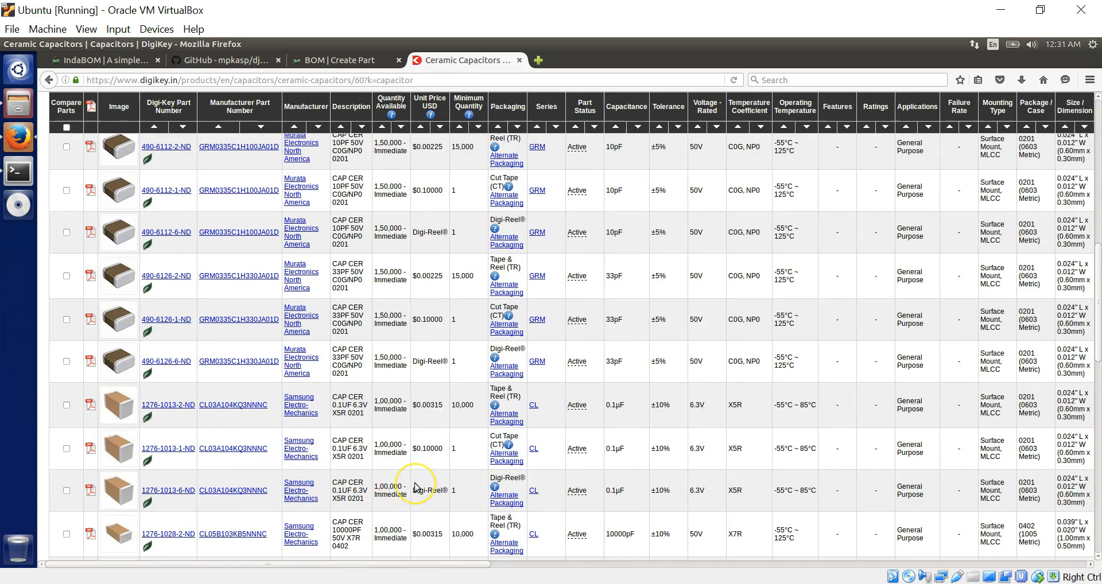
scroll(415, 487, down, 4)
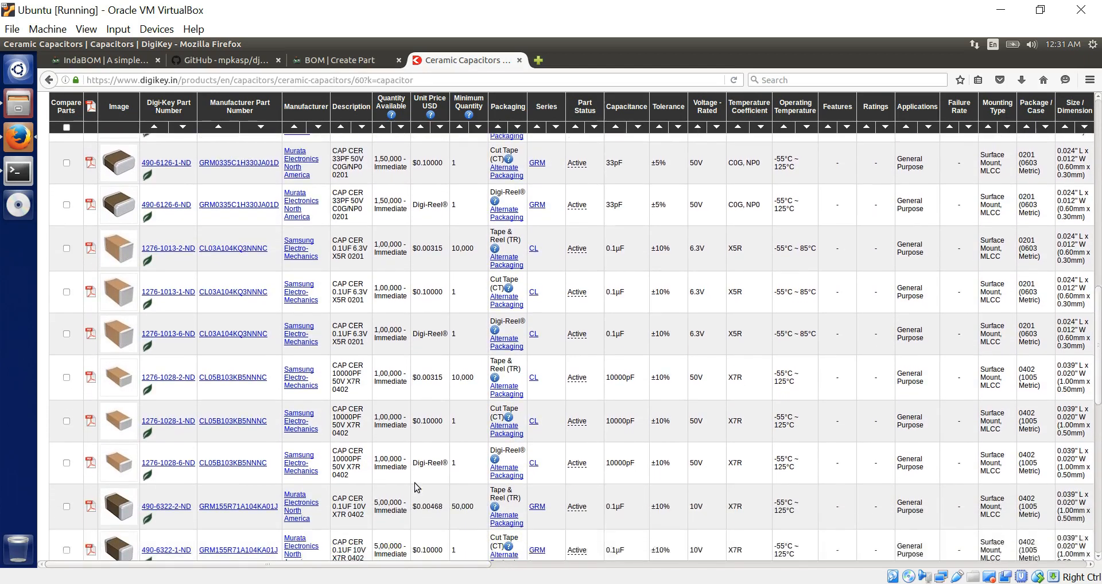
scroll(416, 488, down, 1)
- Copy manufacturer part number CL05B103KB5NNNC from its Digi-Key page into the new part form
click(236, 338)
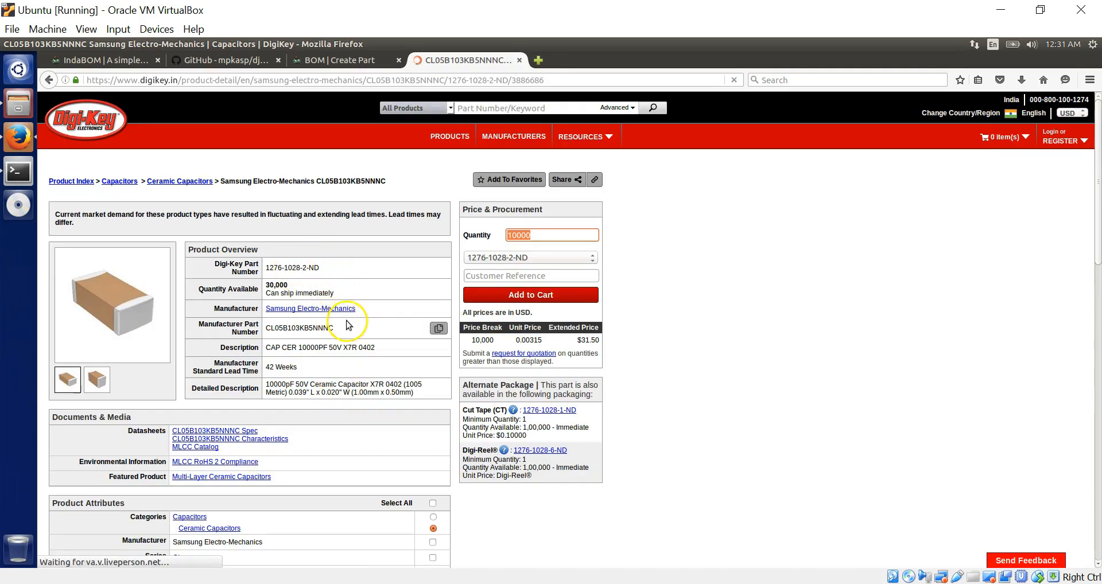
drag(348, 331, 268, 326)
key(ctrl+c)
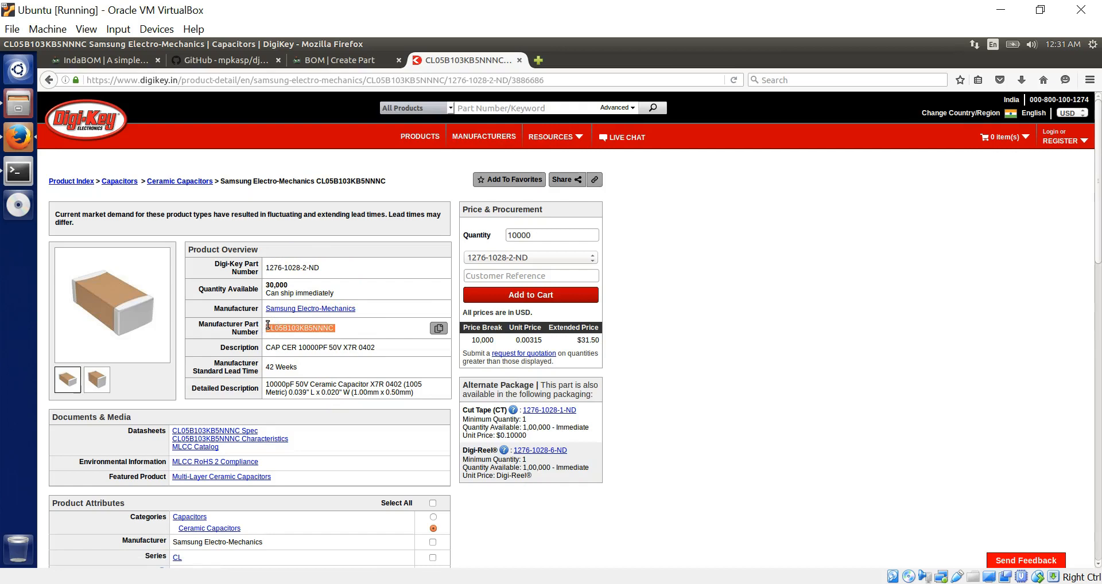
click(335, 57)
click(260, 421)
key(ctrl+v)
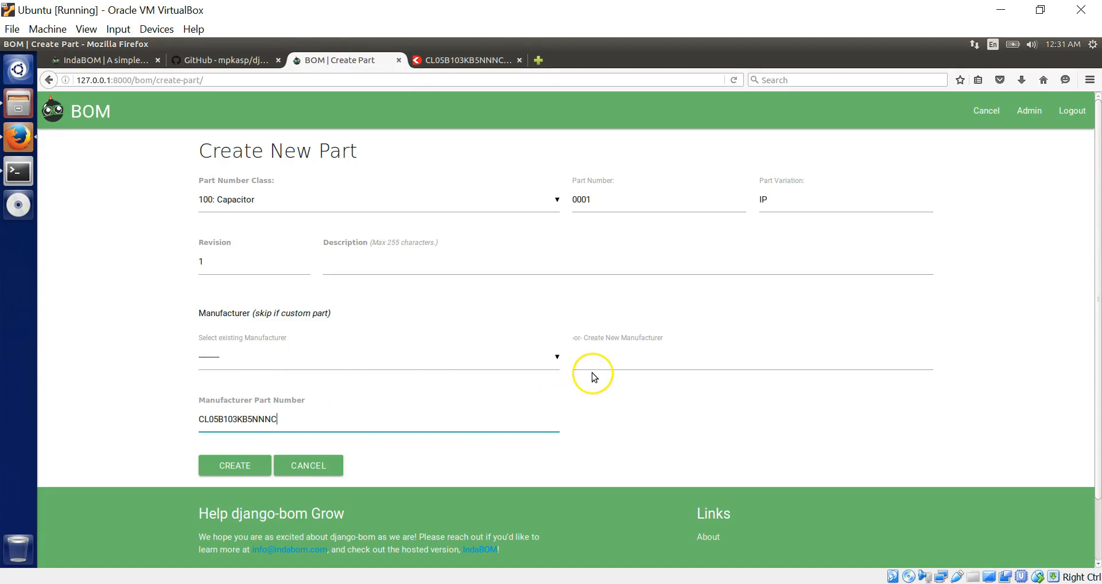
- Enter Samsung Electronics as a new manufacturer for the capacitor part
click(483, 61)
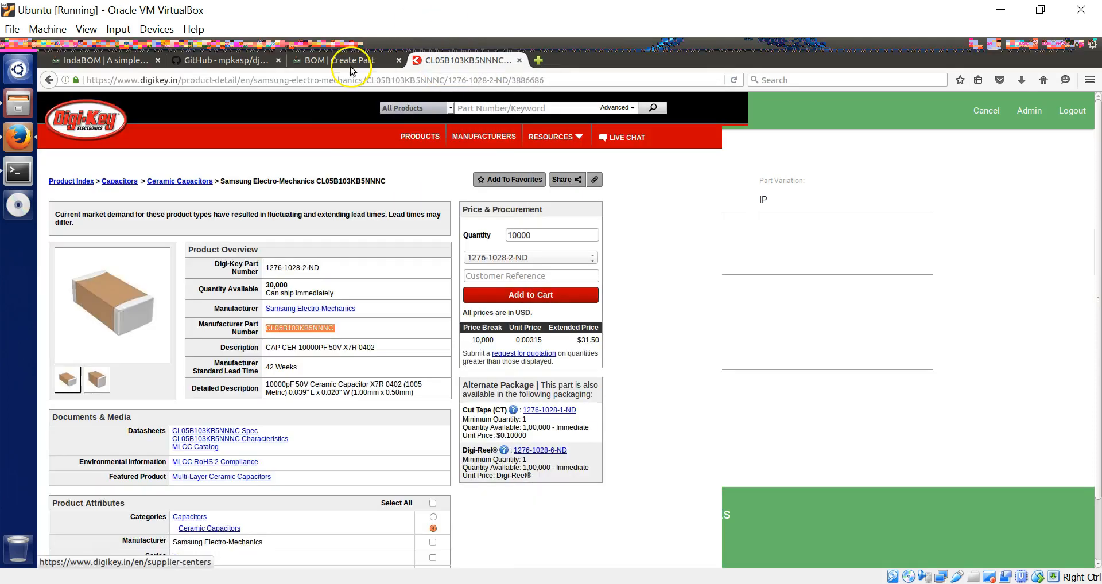
click(429, 328)
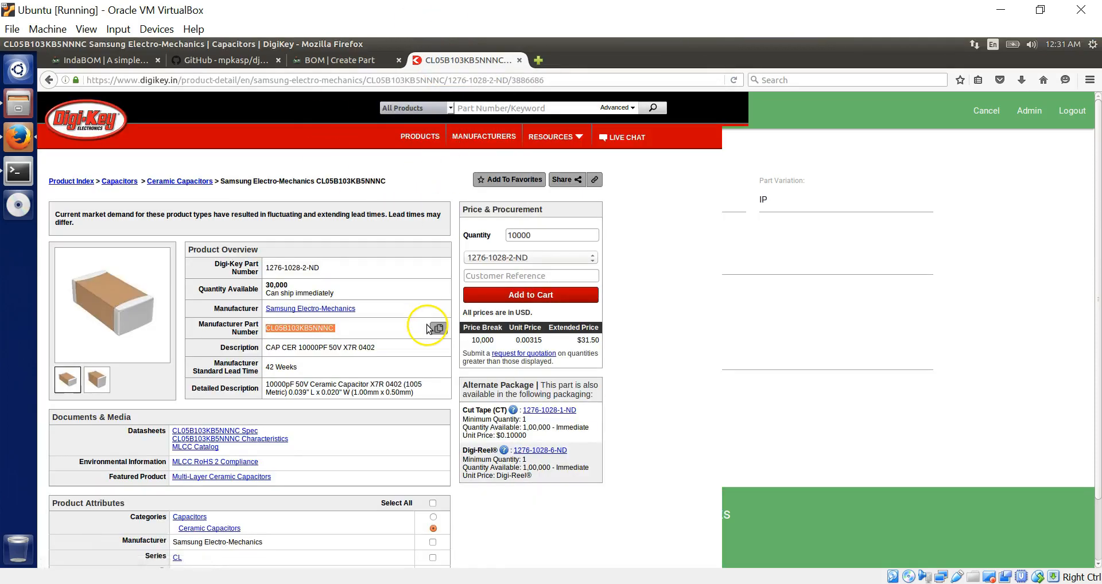
click(326, 60)
click(584, 353)
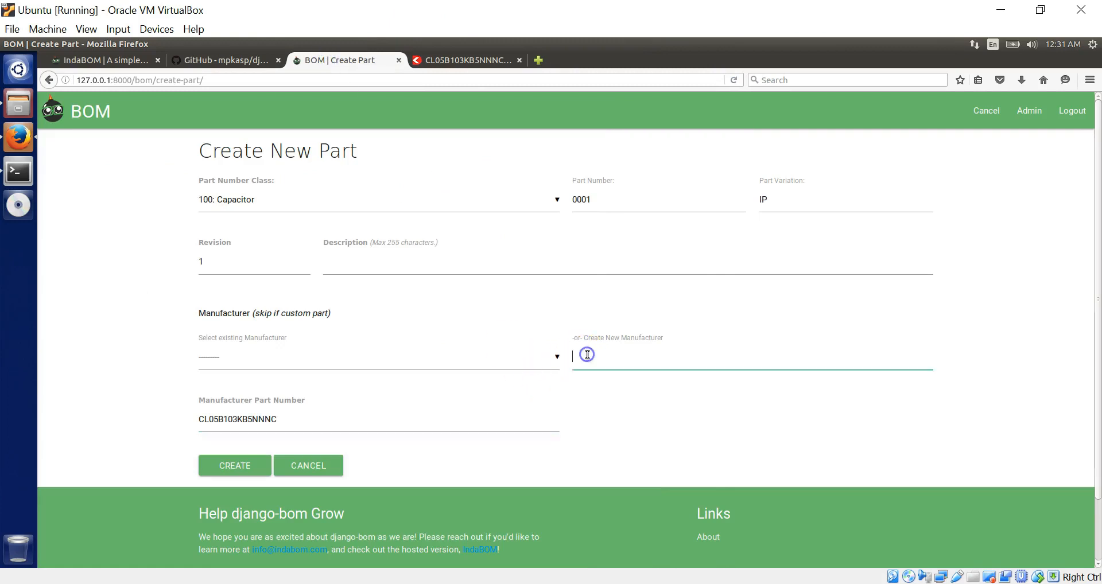
text(Samsung Electronics)
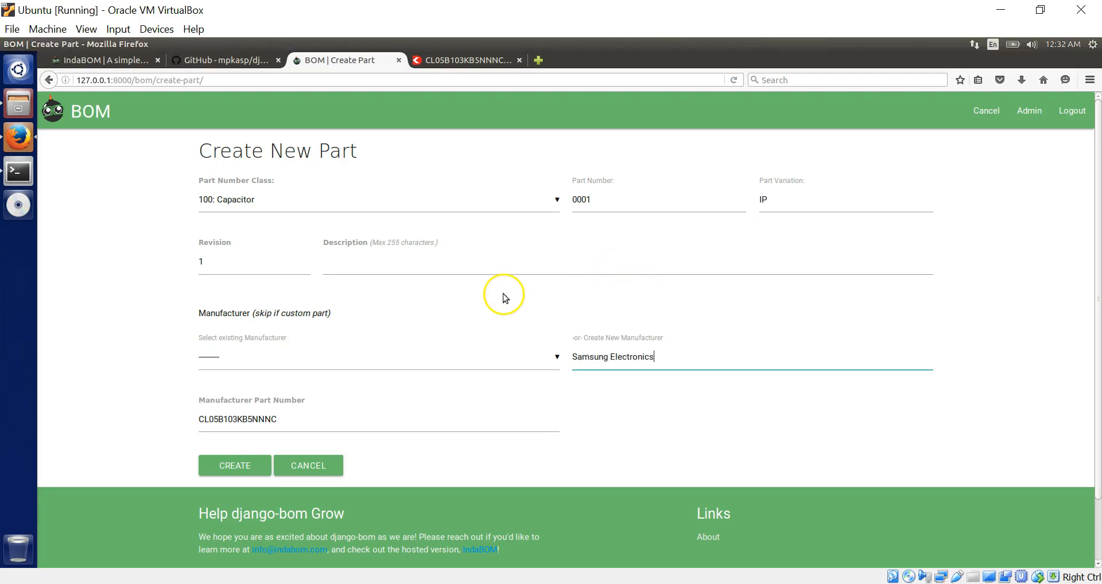
- Paste the description 'CAP CER 10000PF 50V X7R 0402', trim its leading space, and save
click(475, 267)
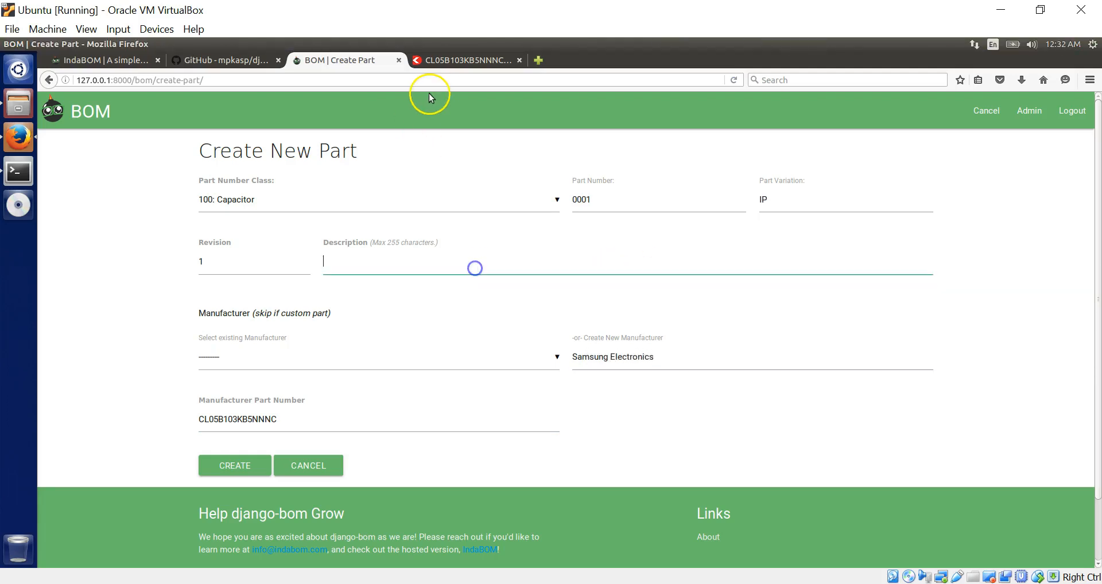
click(454, 66)
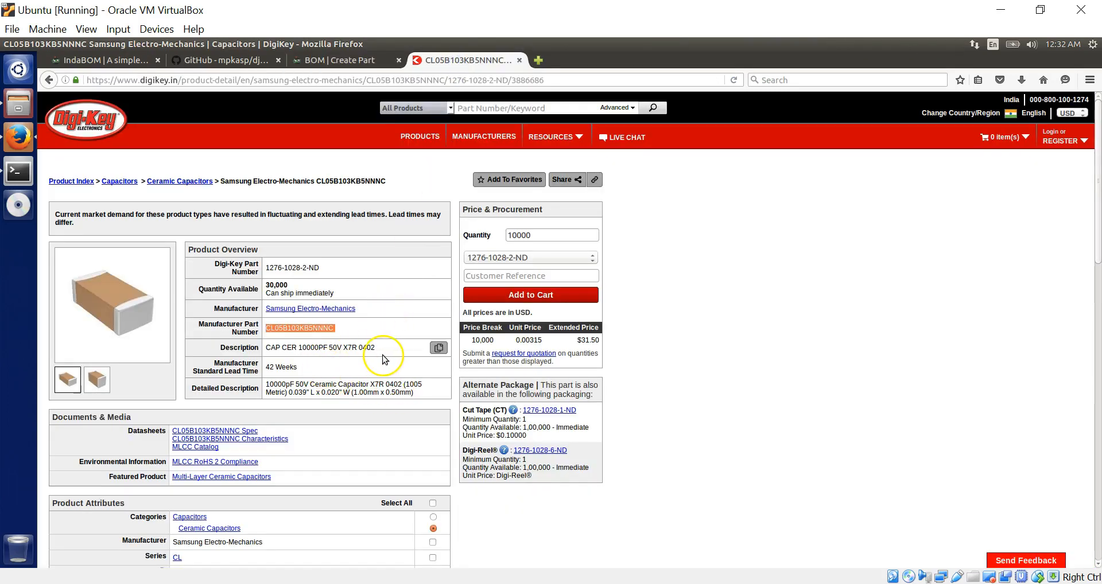
drag(387, 348, 261, 349)
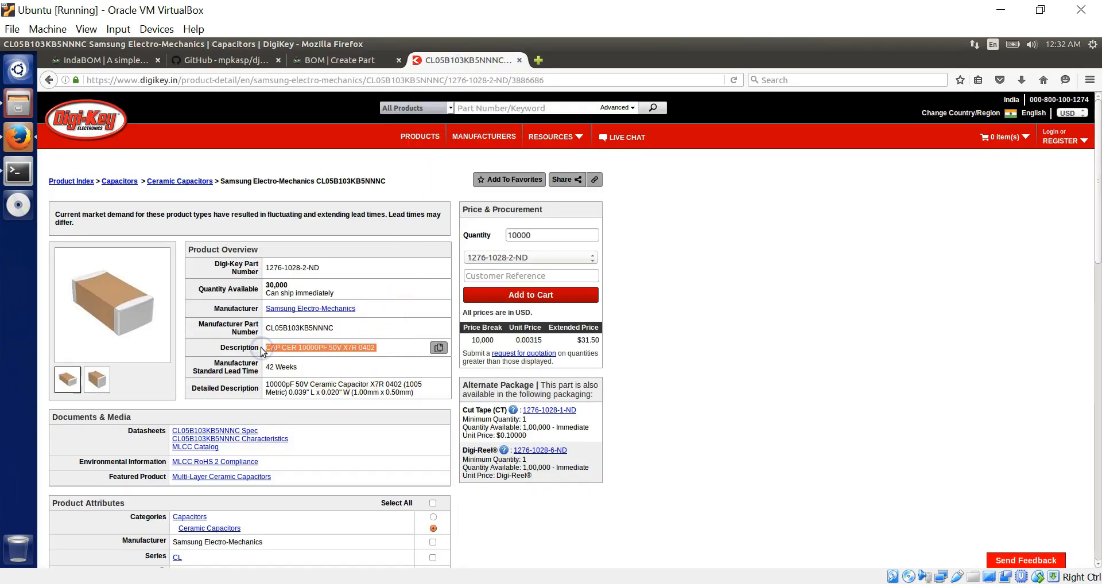
click(340, 62)
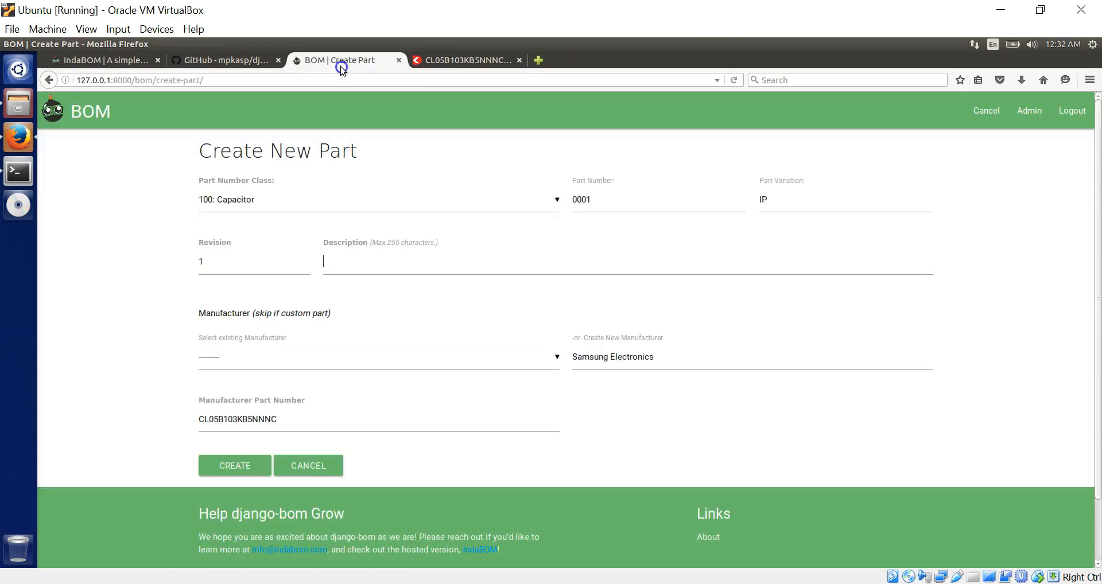
key(ctrl+v)
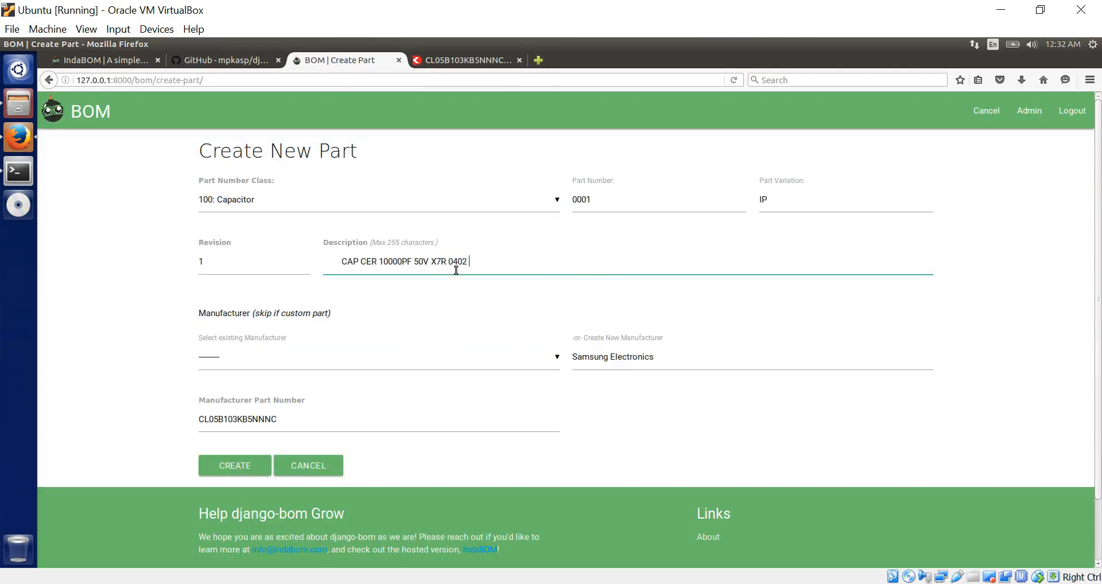
click(340, 262)
key(BackSpace)
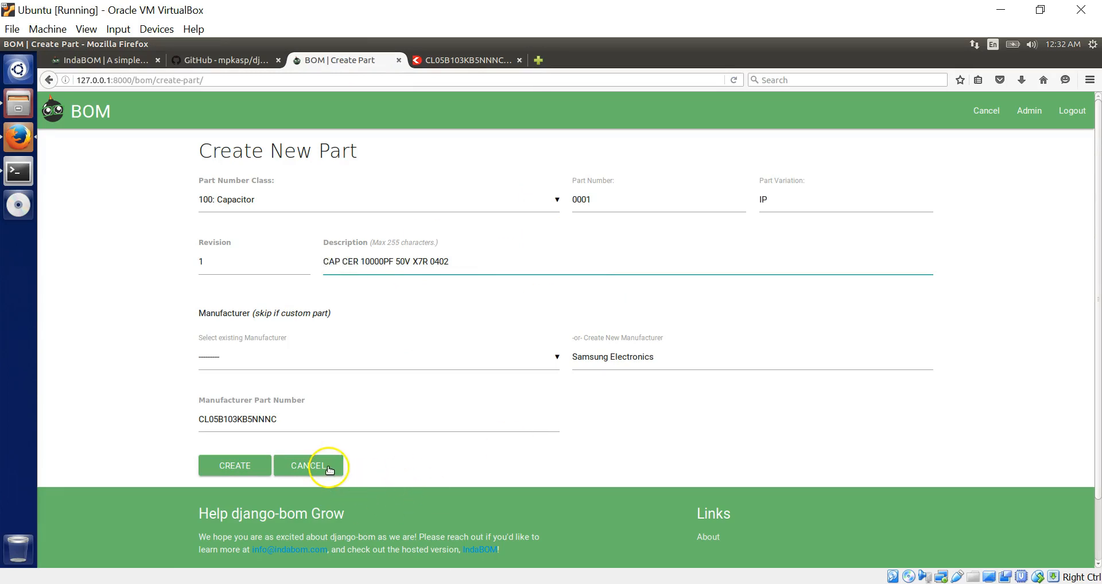
click(234, 467)
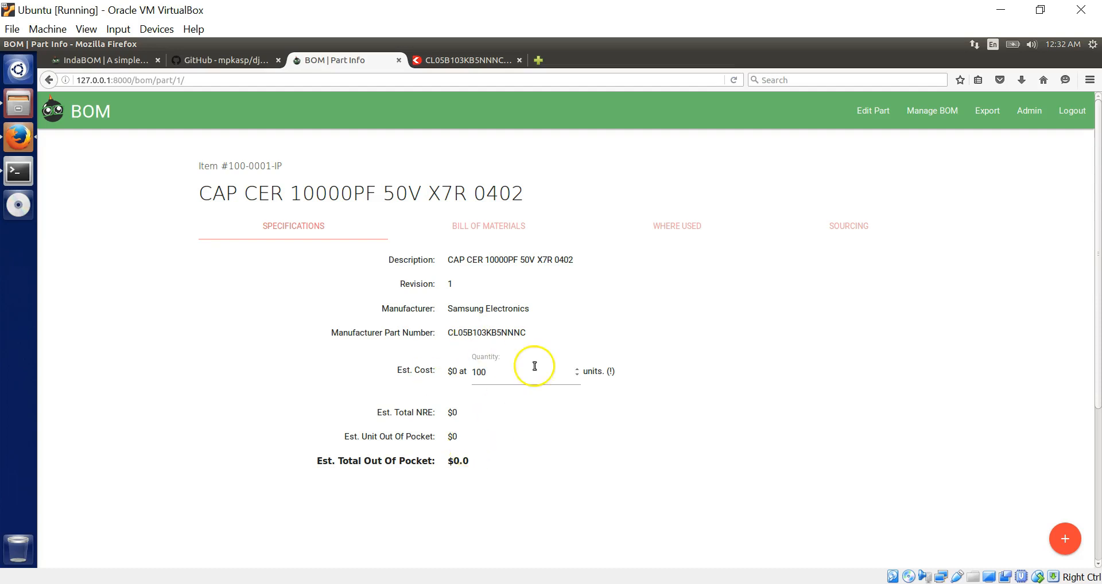
- On the capacitor's Sourcing tab, request Octopart sellers twice; both fail with the octopart_api_key KeyError
click(858, 233)
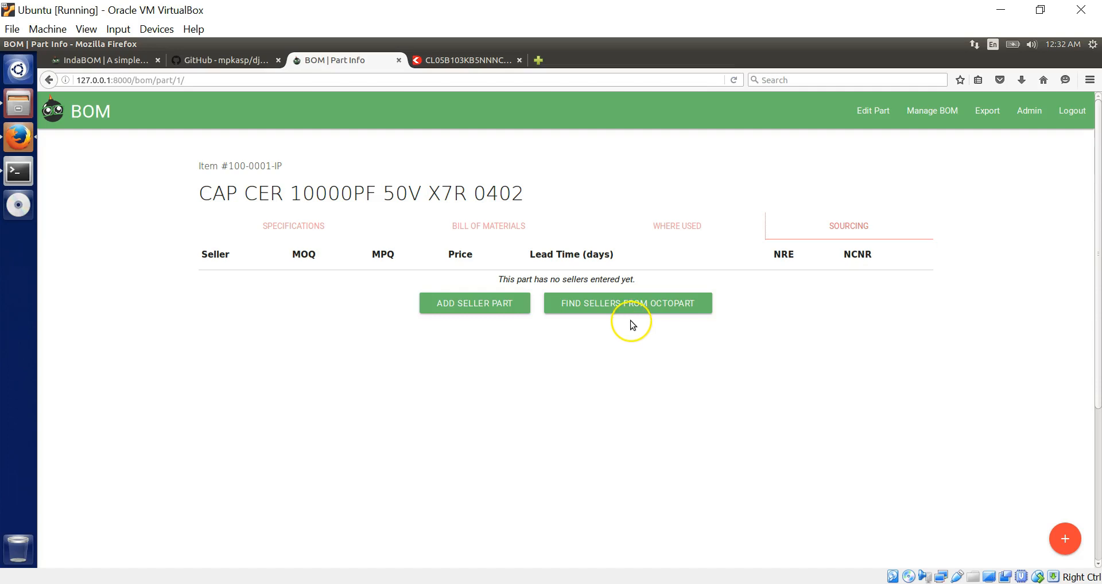
click(602, 316)
click(619, 307)
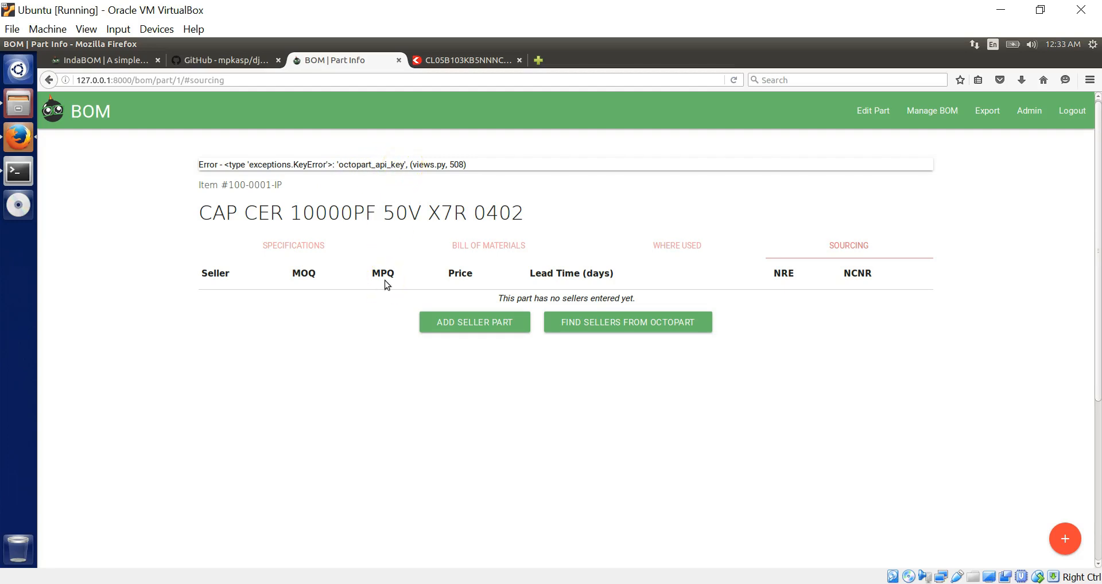
- Search Google for 'octopart' in a new tab
click(540, 59)
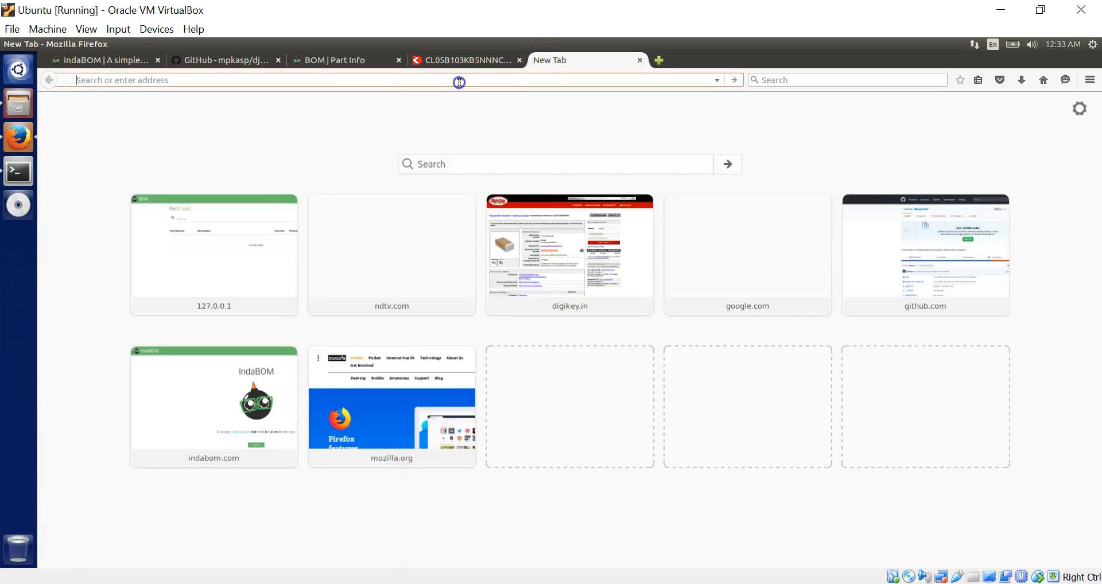
text(oct)
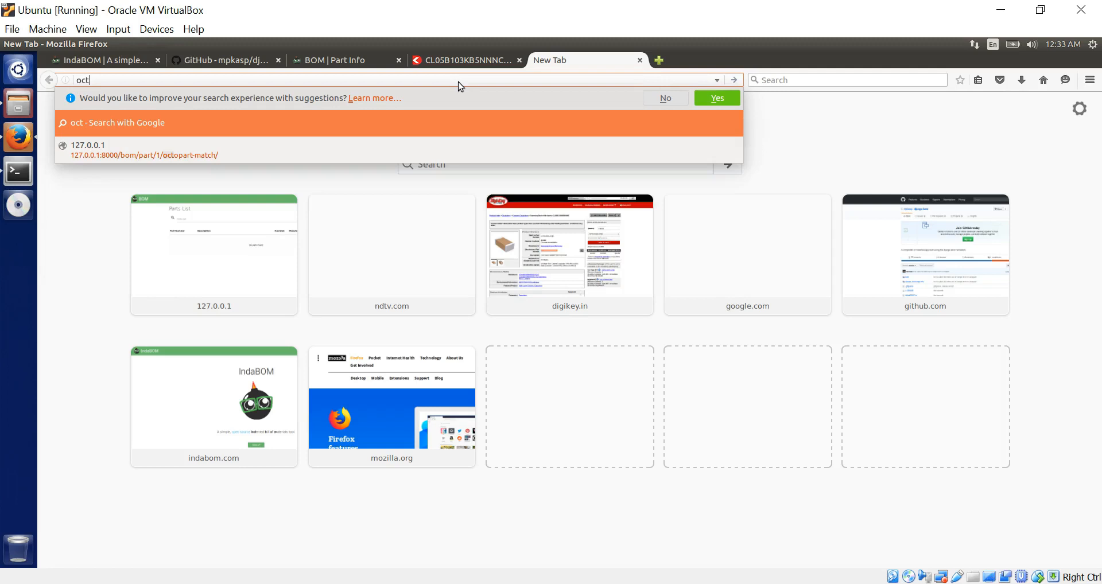
text(opart)
key(Return)
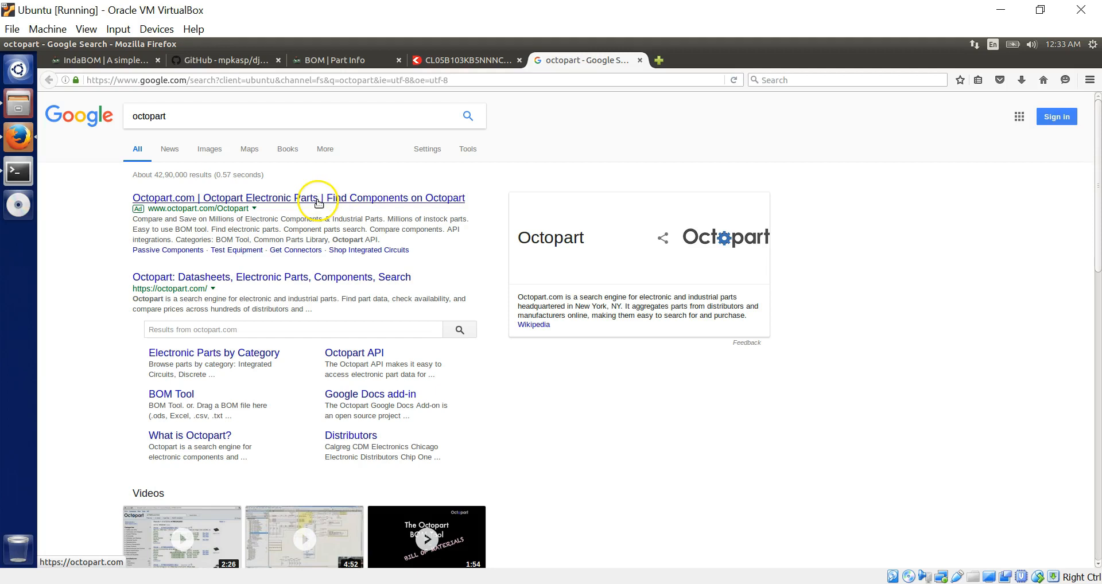
- Refine the search to 'octopart api' and open the API - Octopart result
click(224, 115)
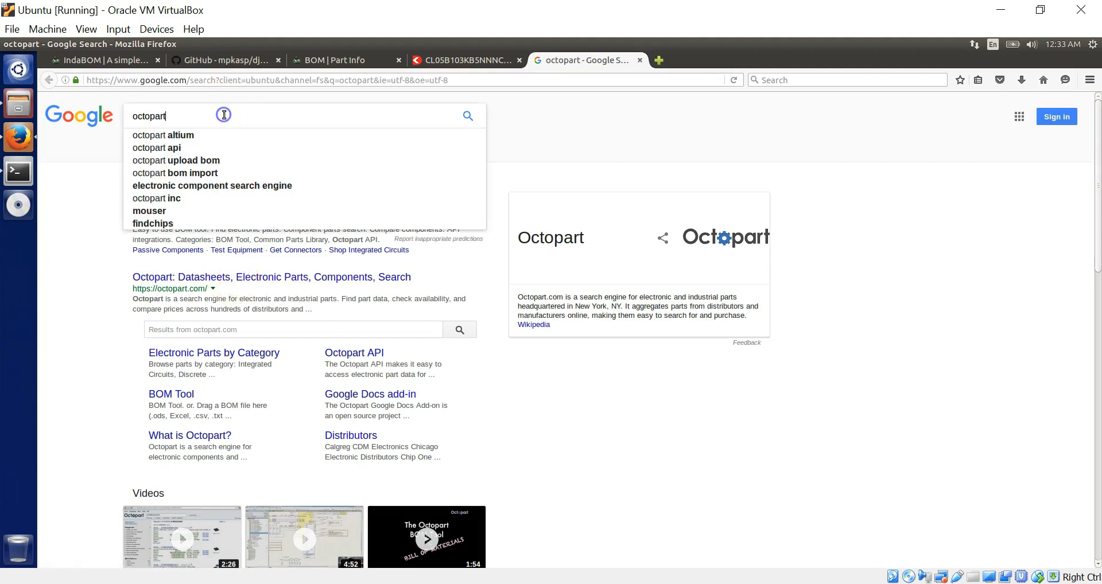
text(api)
key(Return)
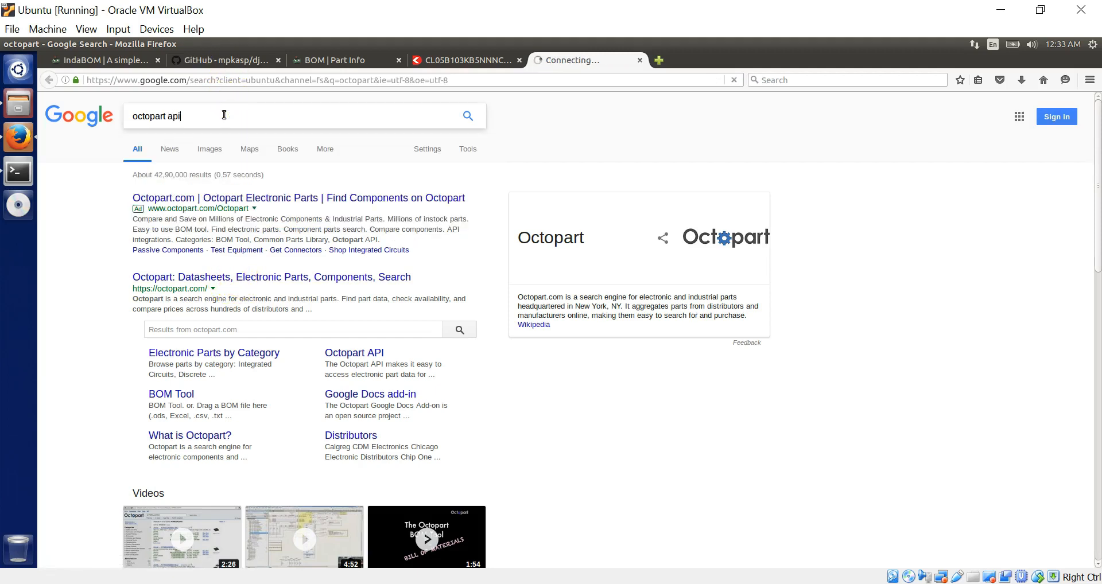
click(494, 241)
click(191, 280)
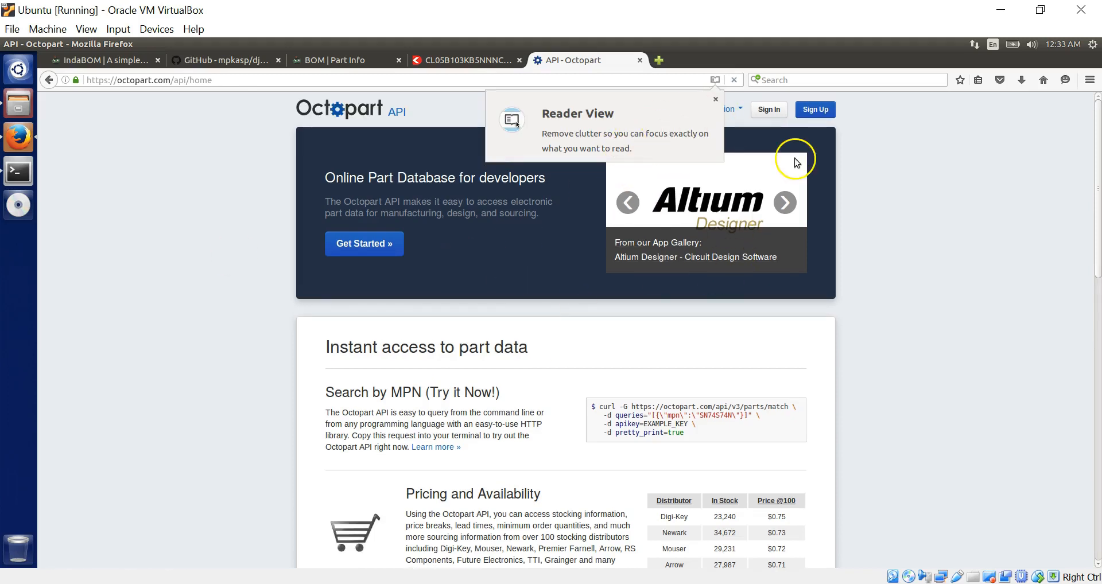
- Sign in to Octopart with the account email and password, then select the indabom API key on the Dashboard
click(716, 99)
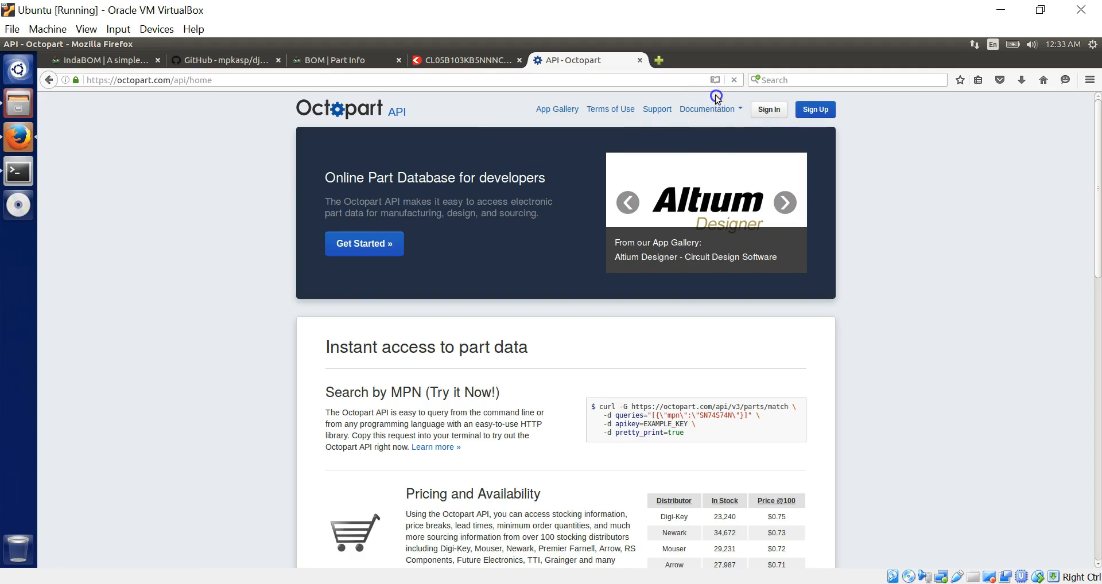
click(772, 111)
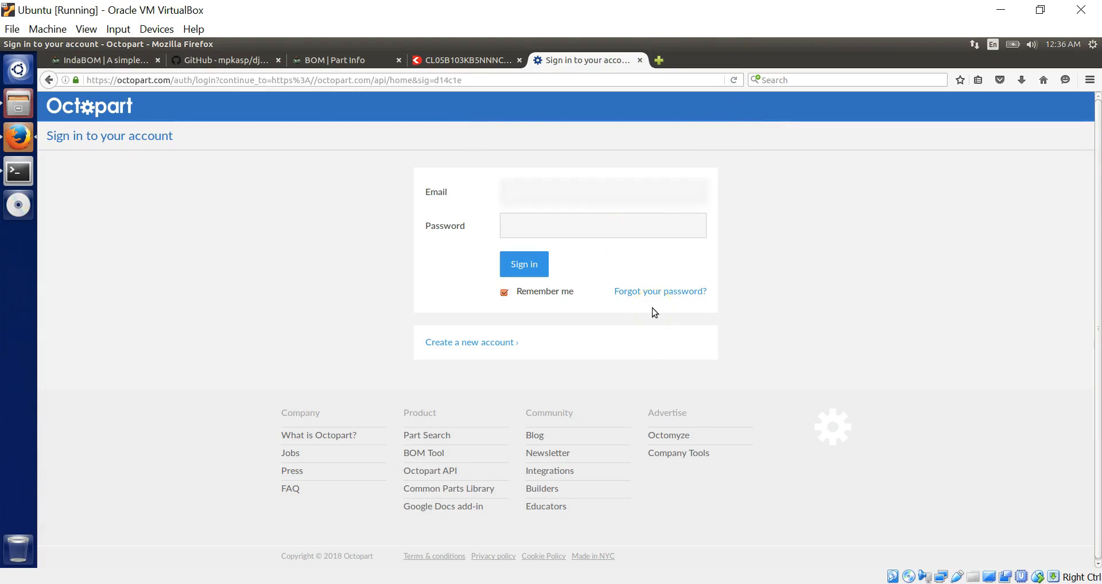
text(octopart*)
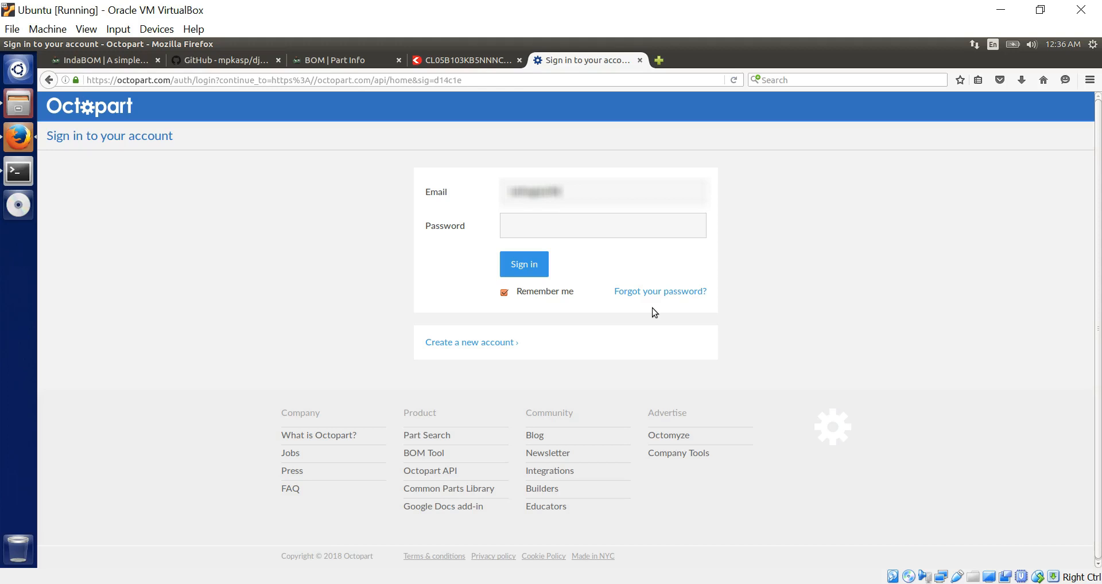
text(***********)
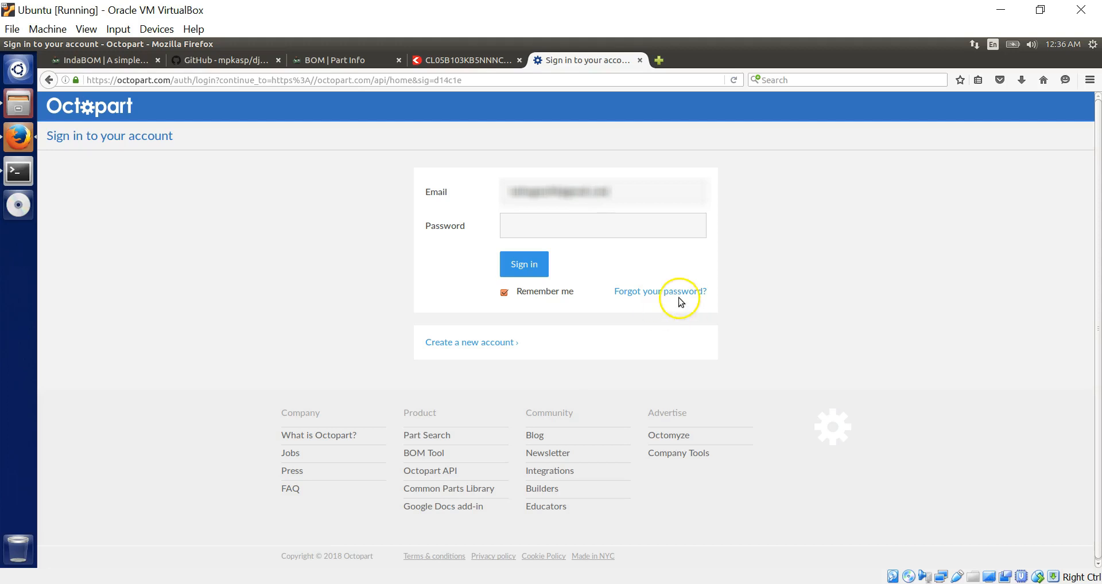
click(596, 230)
text(*)
key(Return)
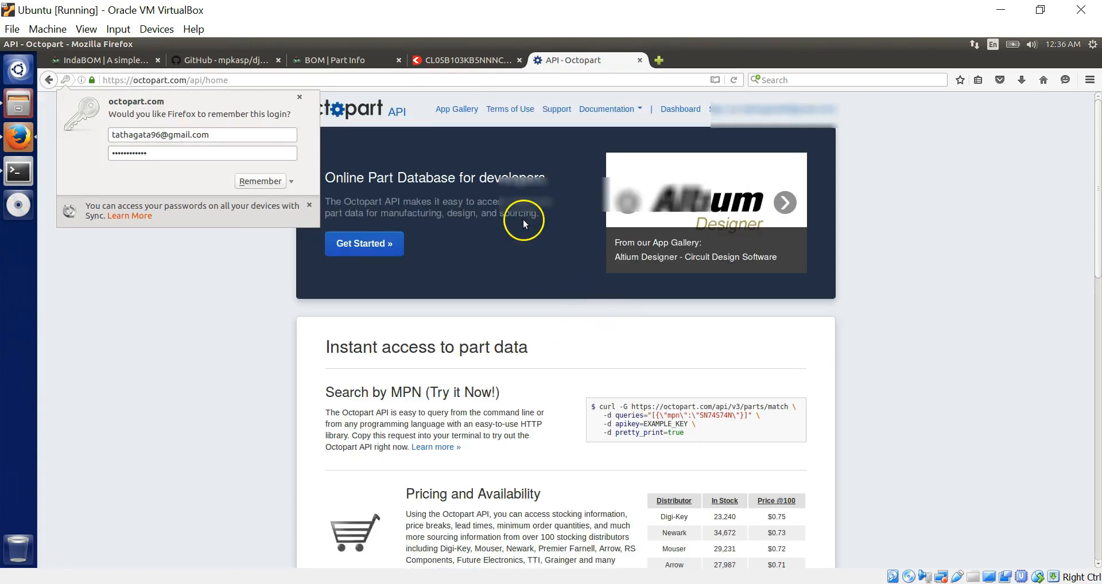
click(696, 115)
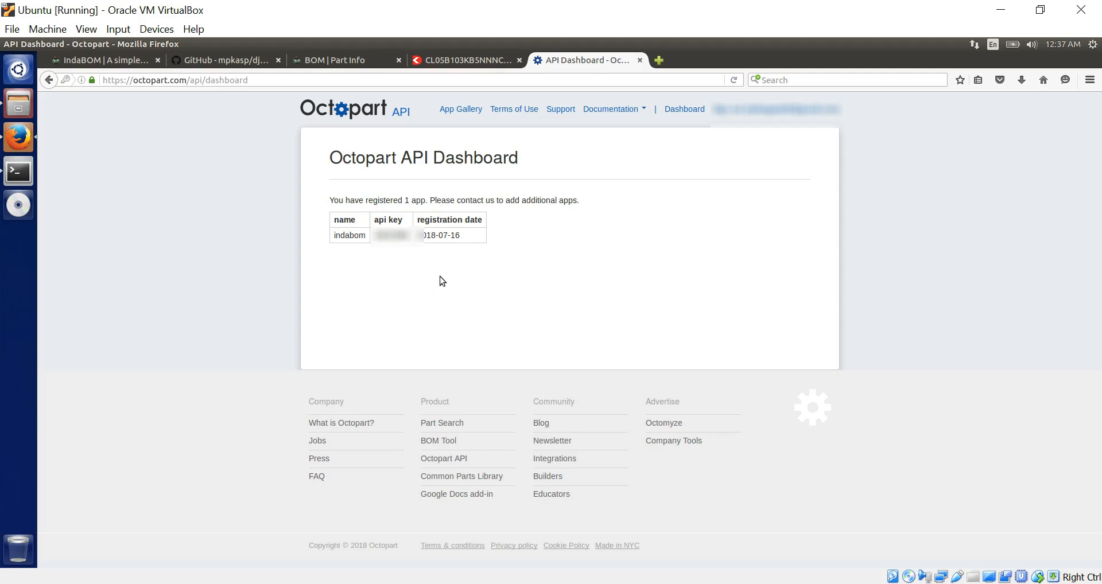
drag(406, 237, 379, 237)
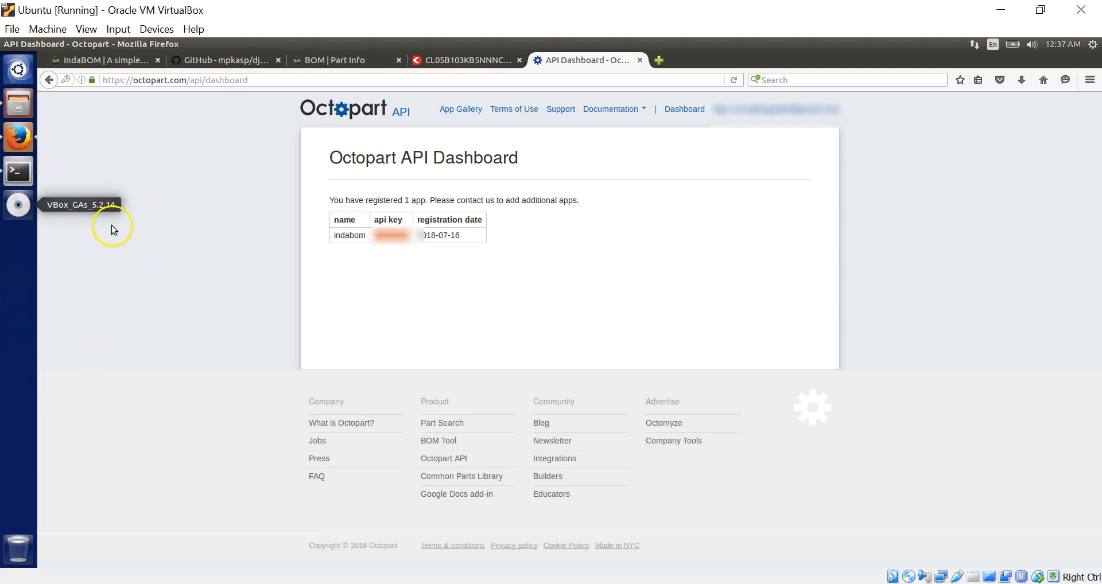
- Scroll back through the Terminal's earlier output, then bring Files forward on the bom package folder
click(22, 172)
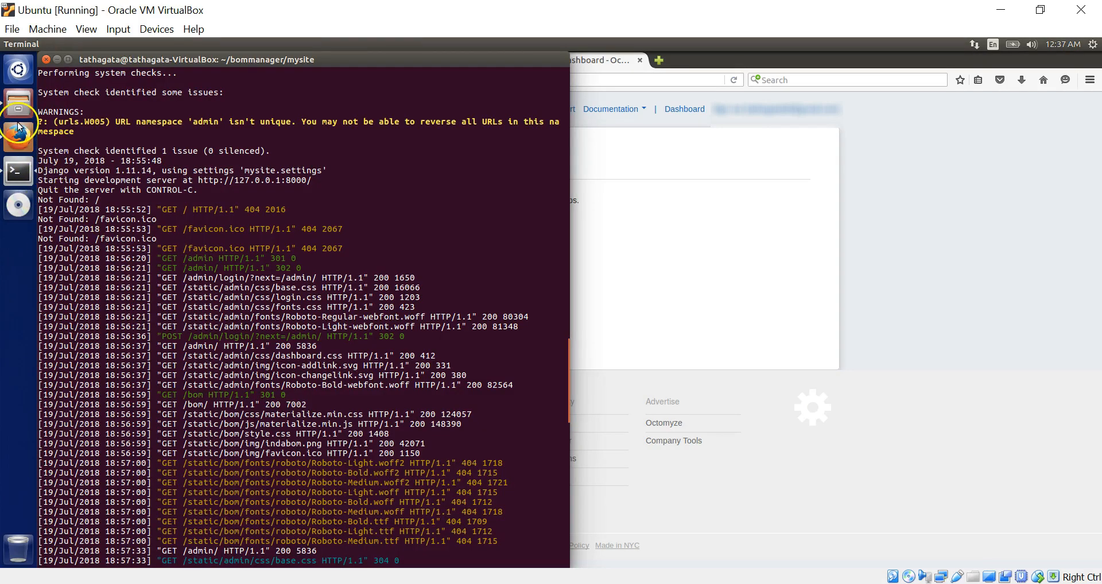
scroll(273, 365, up, 15)
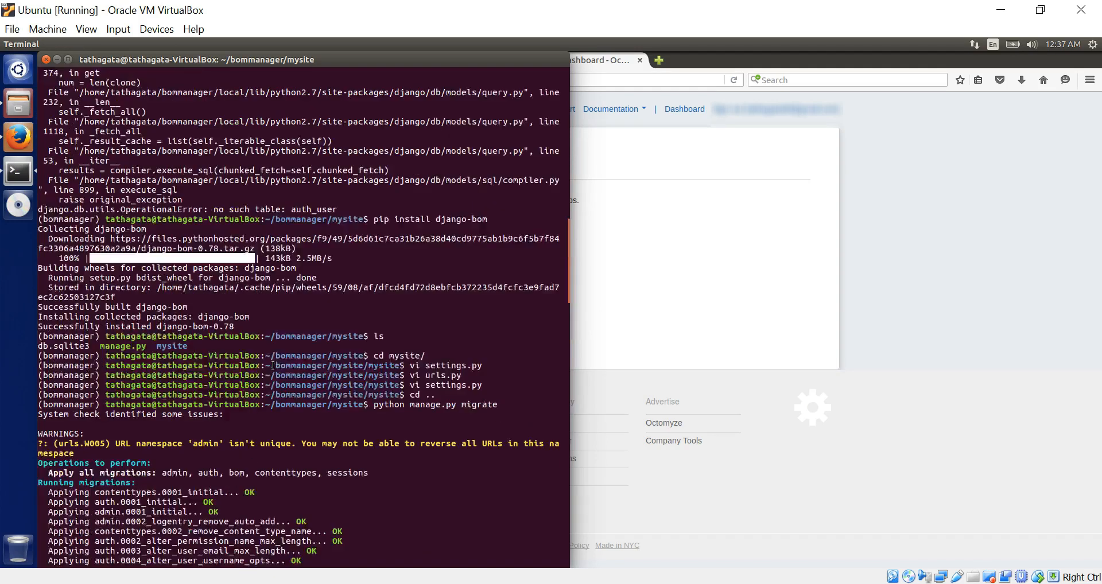
click(21, 99)
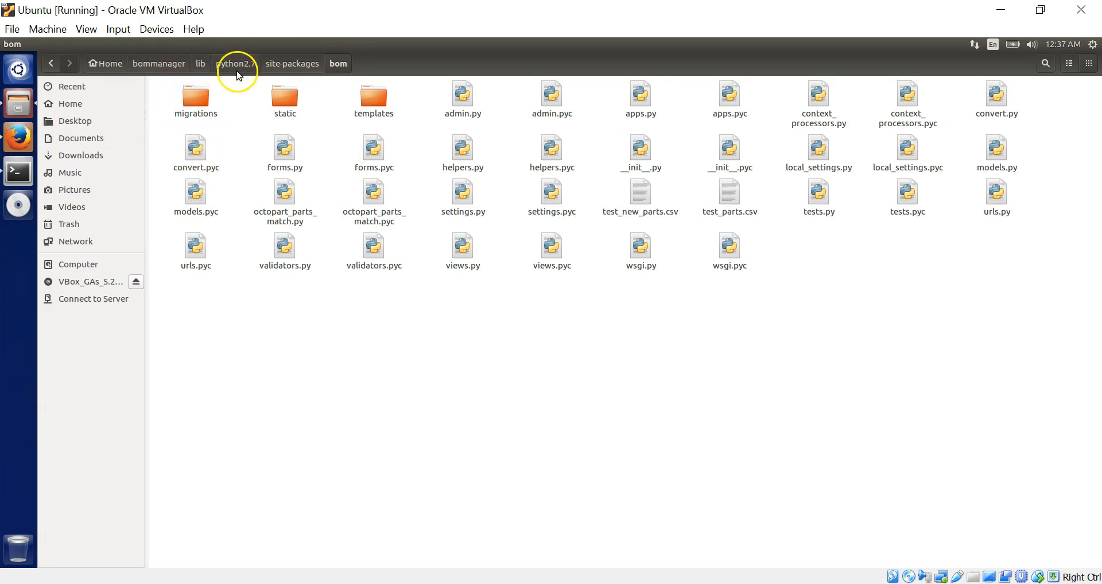
- Open bommanager/mysite/mysite/settings.py in a maximized gedit window, scrolled to BOM_CONFIG
click(167, 63)
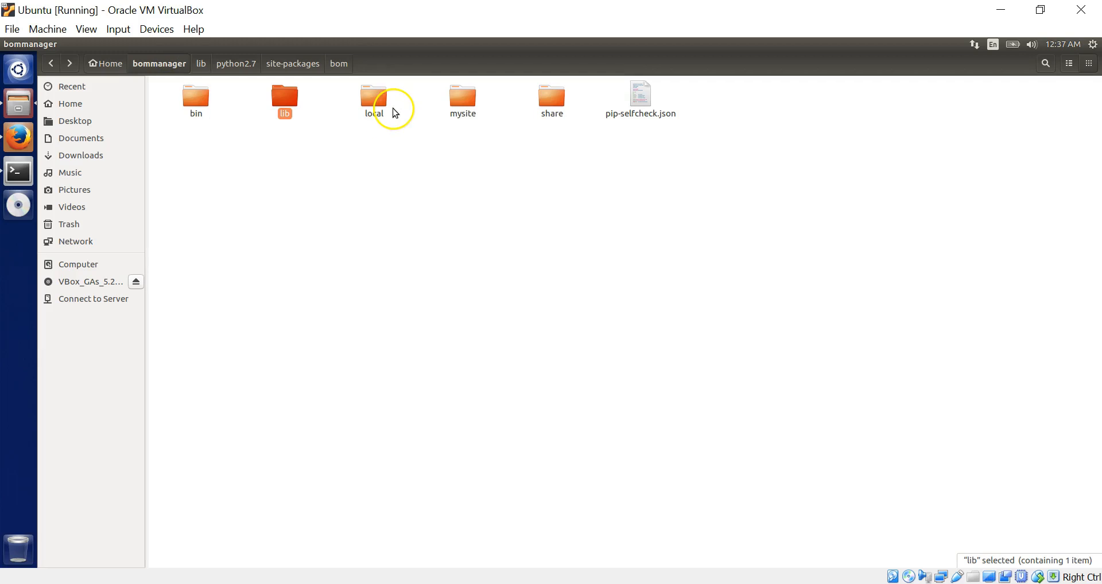
click(479, 103)
double_click(467, 105)
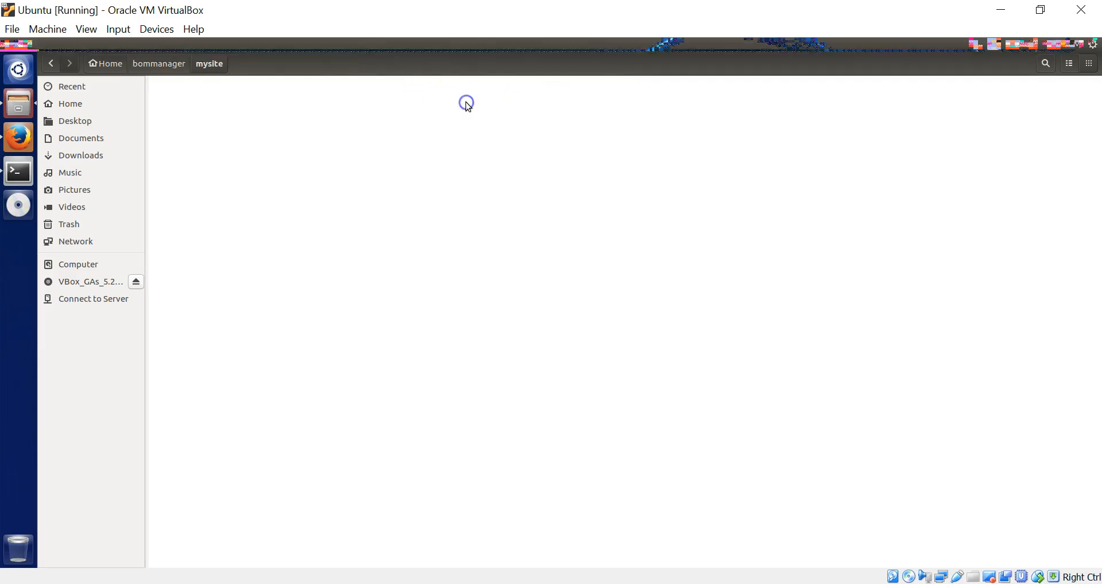
double_click(187, 95)
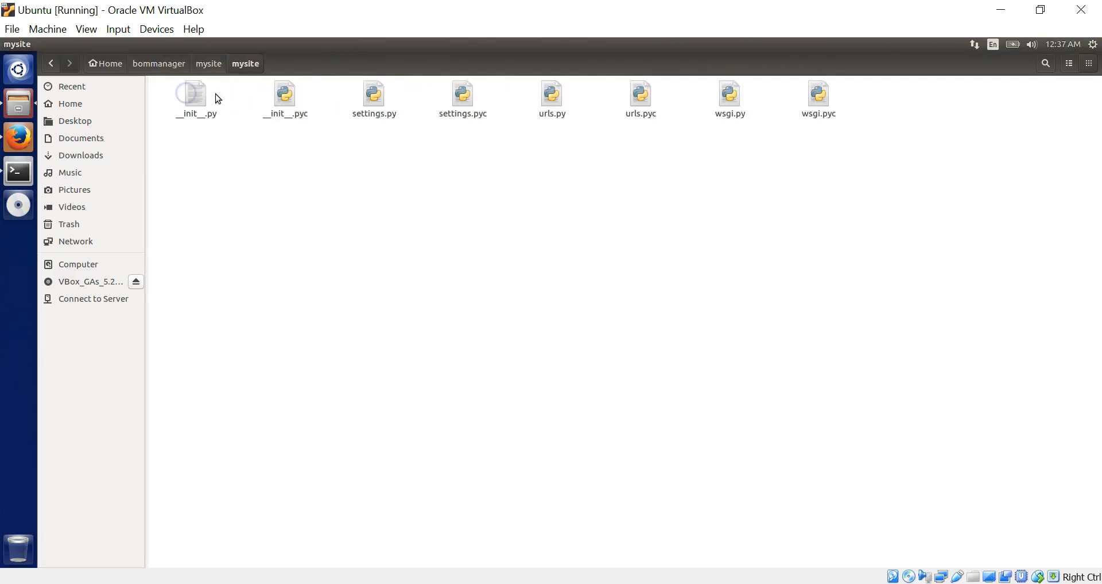
double_click(379, 101)
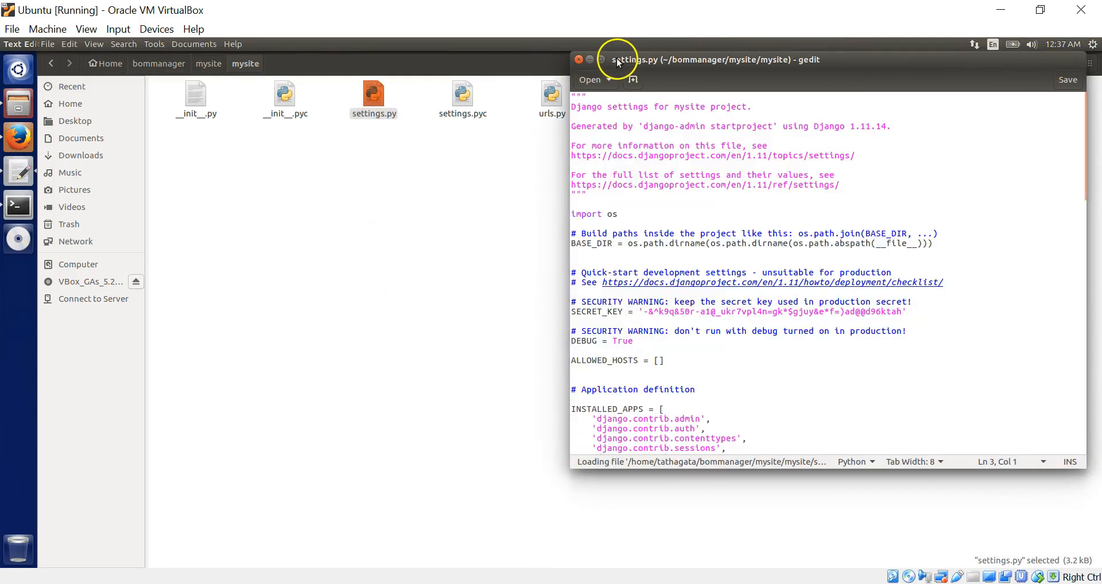
click(602, 59)
scroll(409, 298, down, 15)
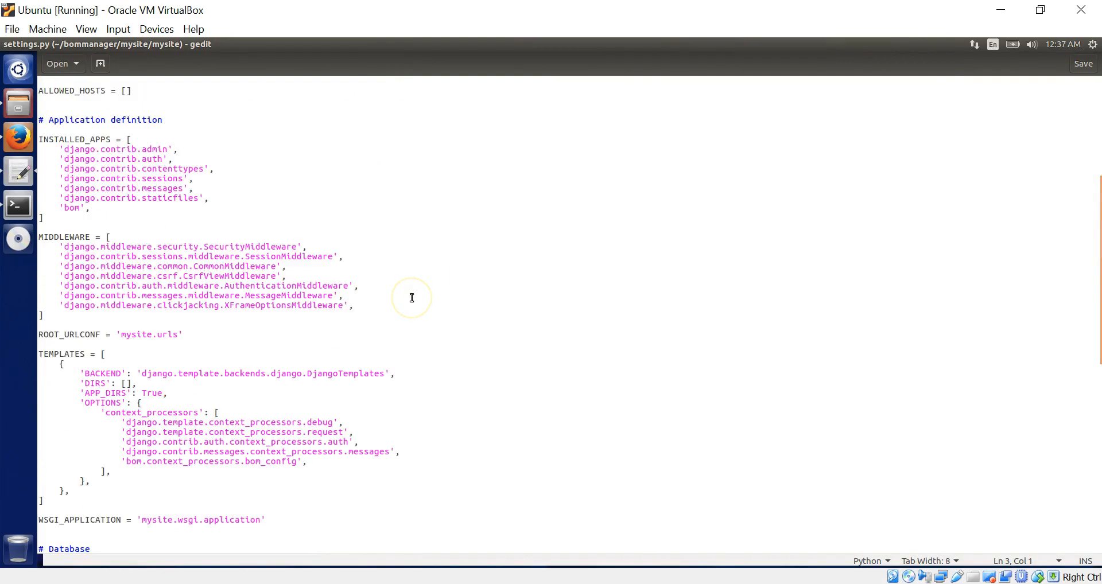
scroll(412, 297, down, 4)
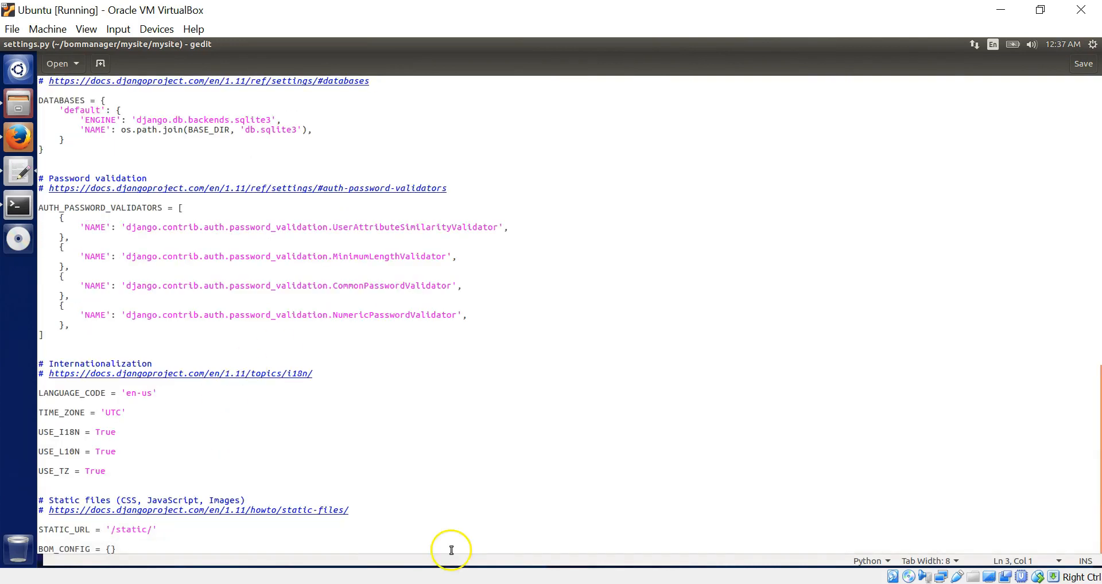
- Copy the example octopart_api_key line from the django-bom README on GitHub
click(110, 550)
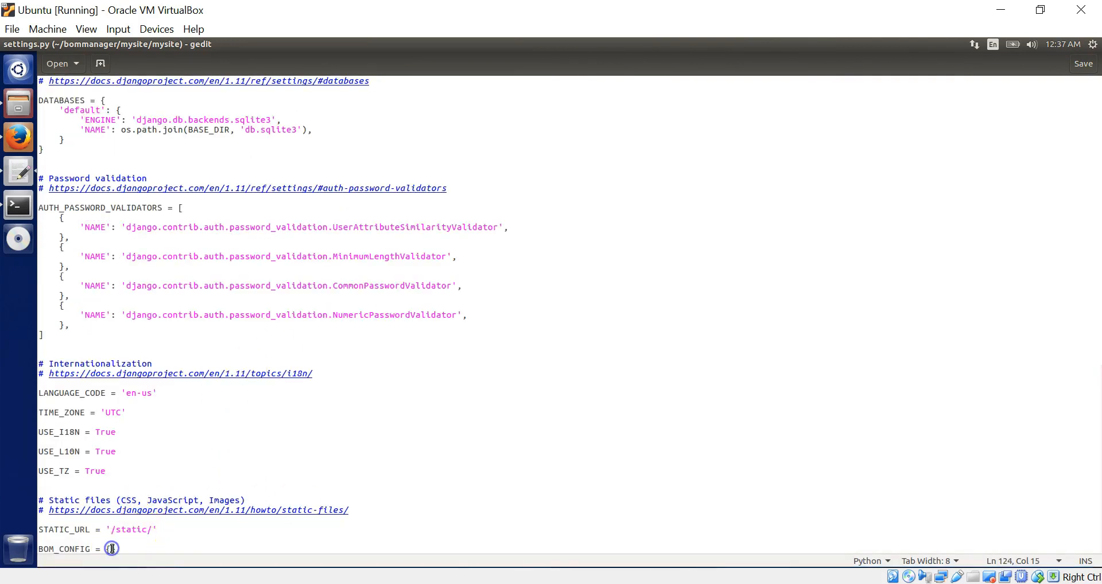
click(19, 137)
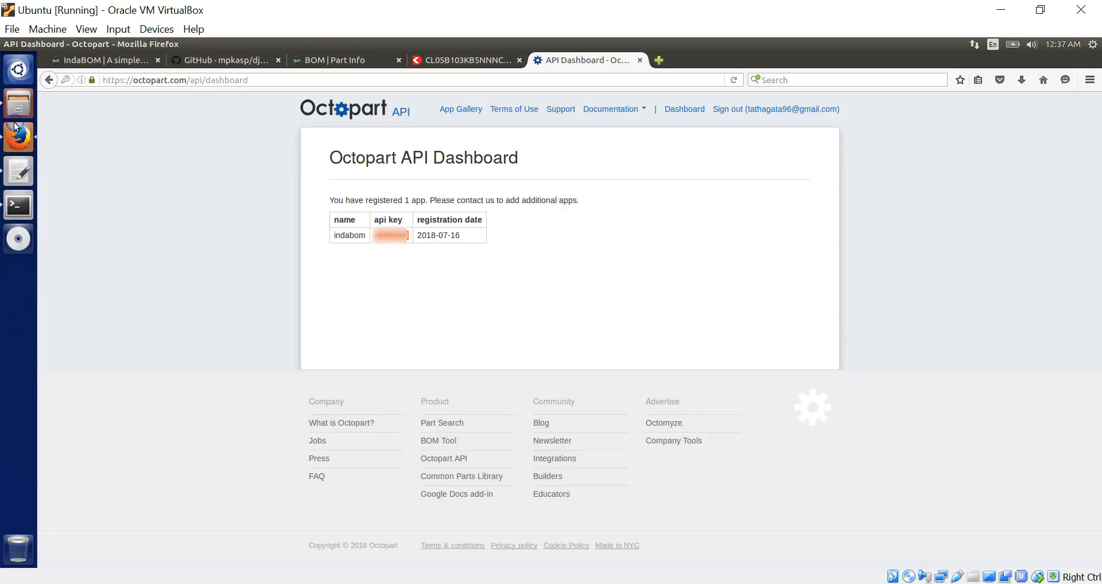
click(188, 64)
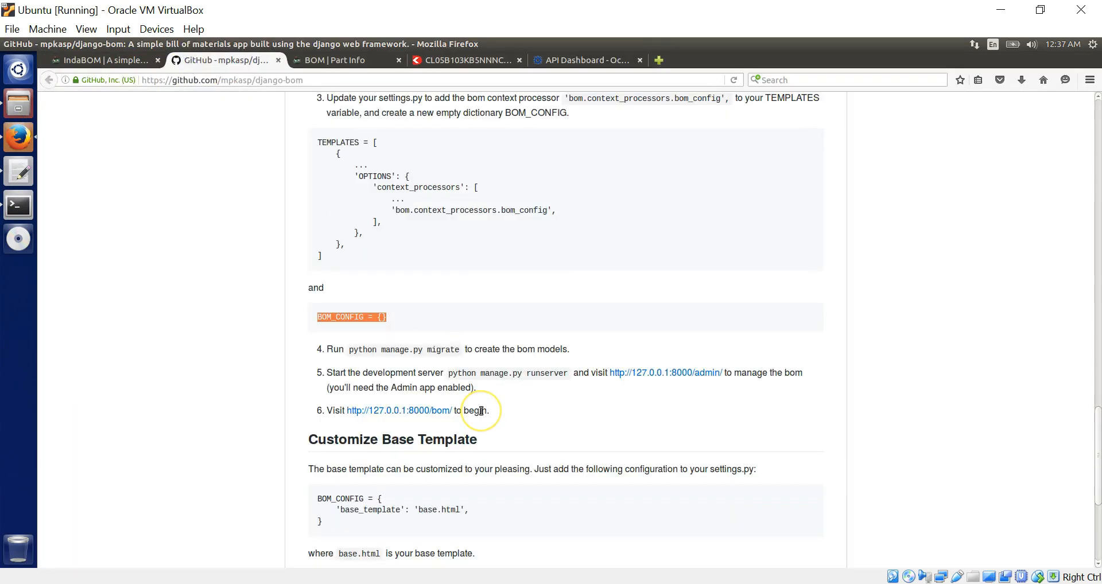
scroll(481, 411, down, 5)
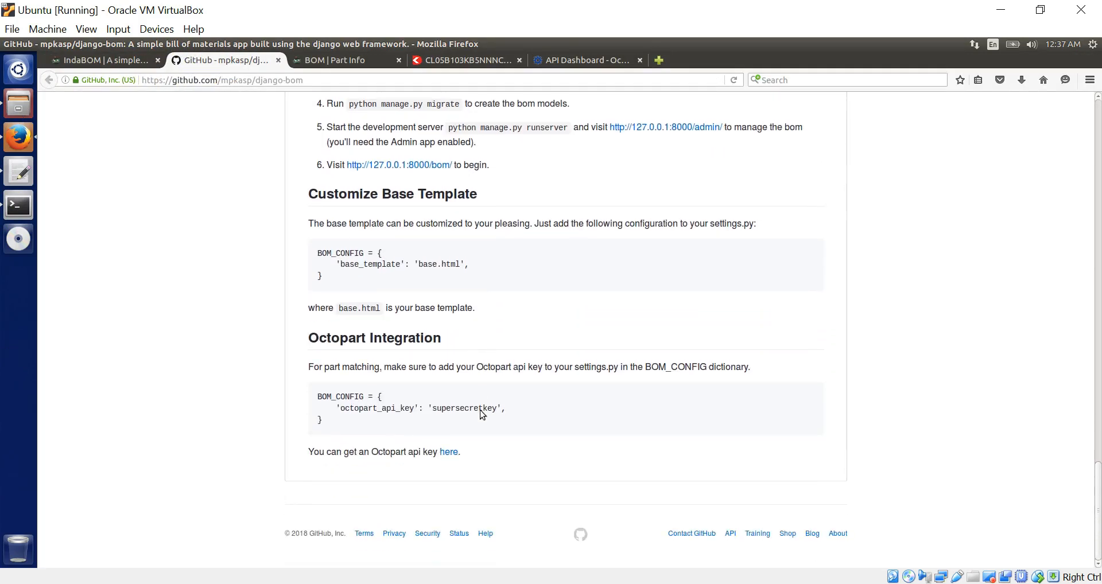
drag(336, 407, 504, 406)
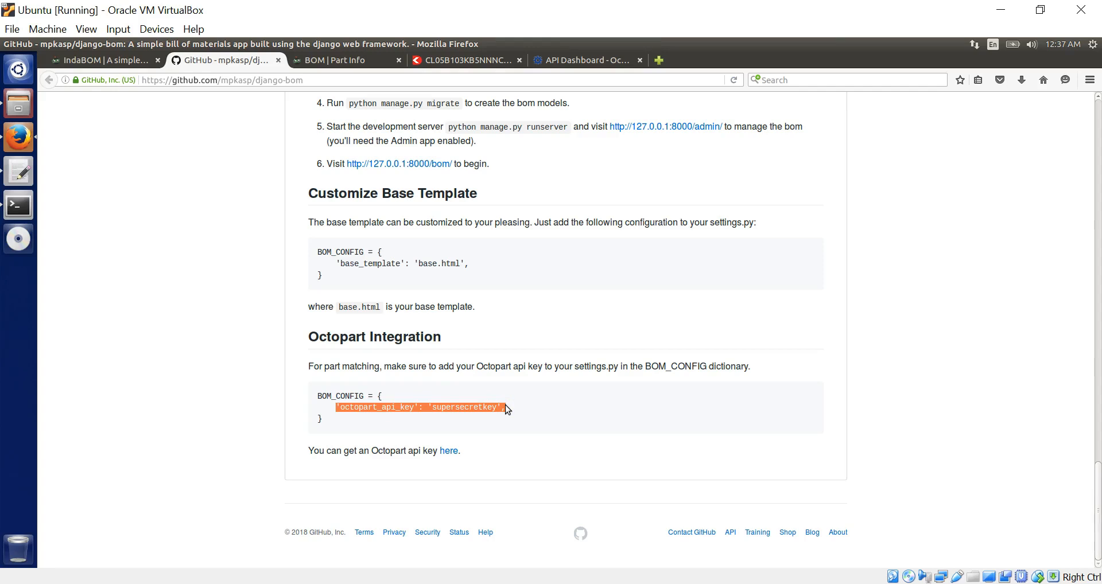
- Paste the octopart_api_key entry on a new indented line inside BOM_CONFIG
key(alt+Tab)
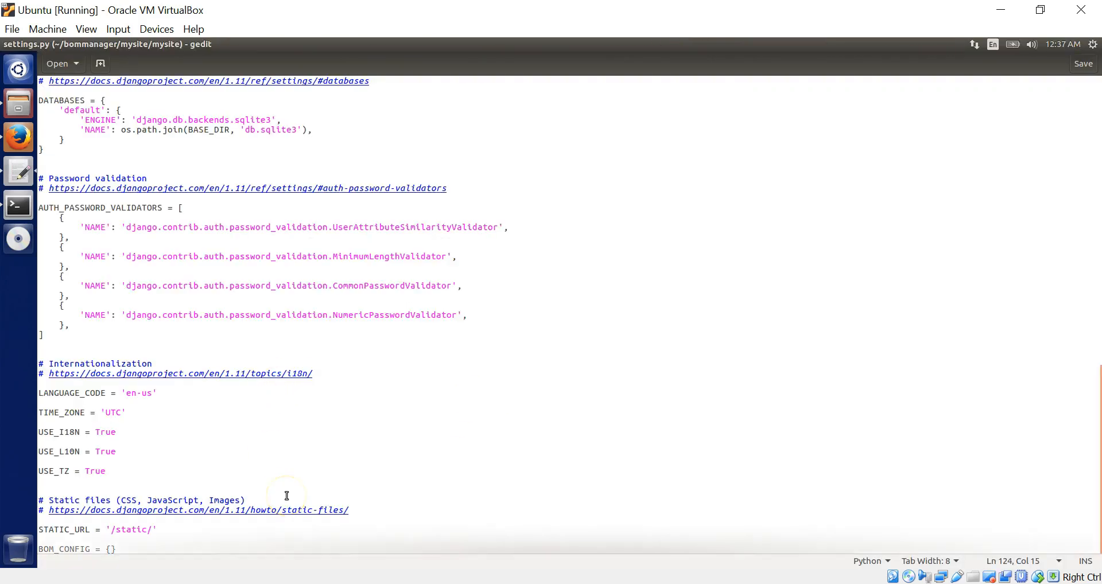
click(100, 550)
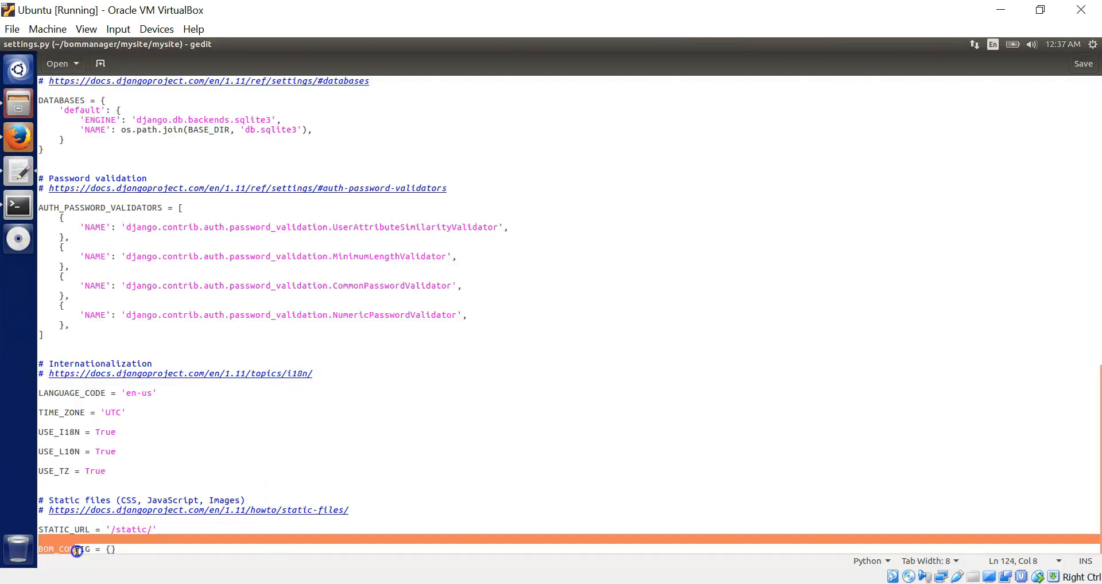
click(112, 551)
mouse_move(120, 551)
mouse_down()
mouse_move(62, 552)
mouse_move(112, 552)
mouse_up()
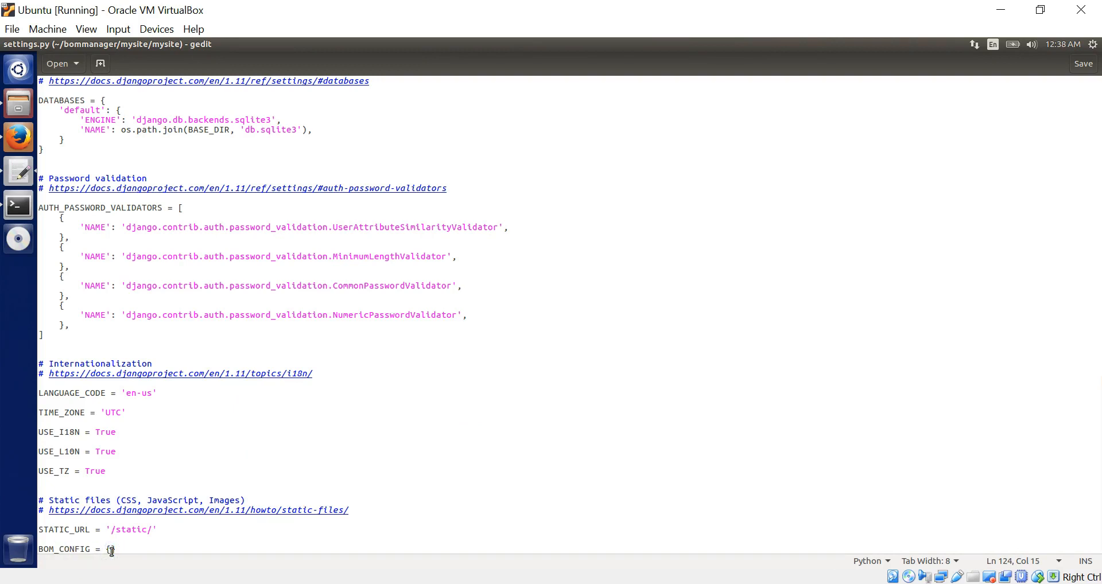
key(Return)
key(Return)
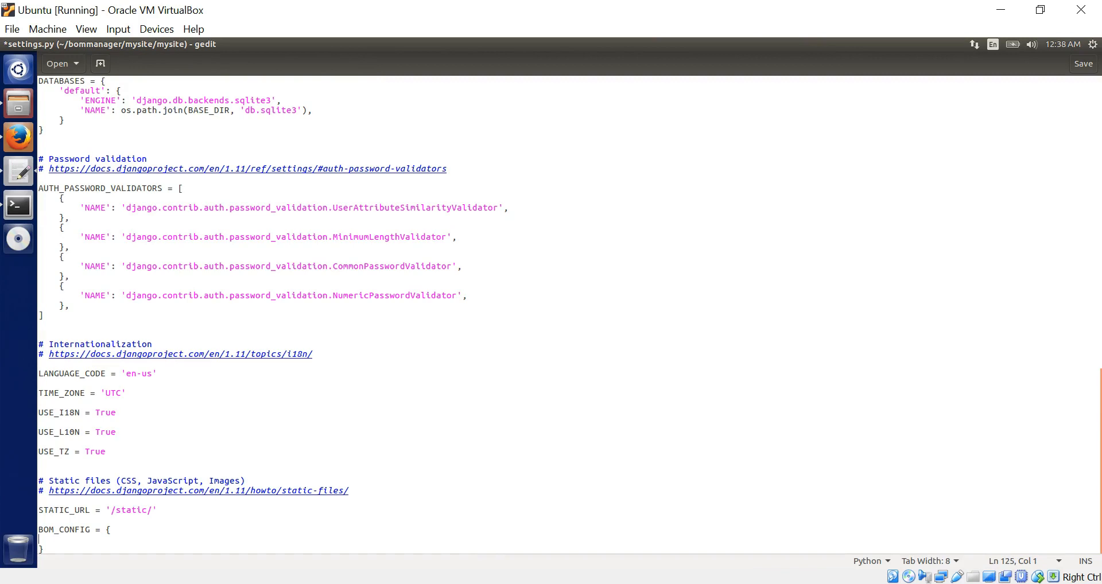
key(Tab)
text('octopart_api_key': 'supersecretkey',)
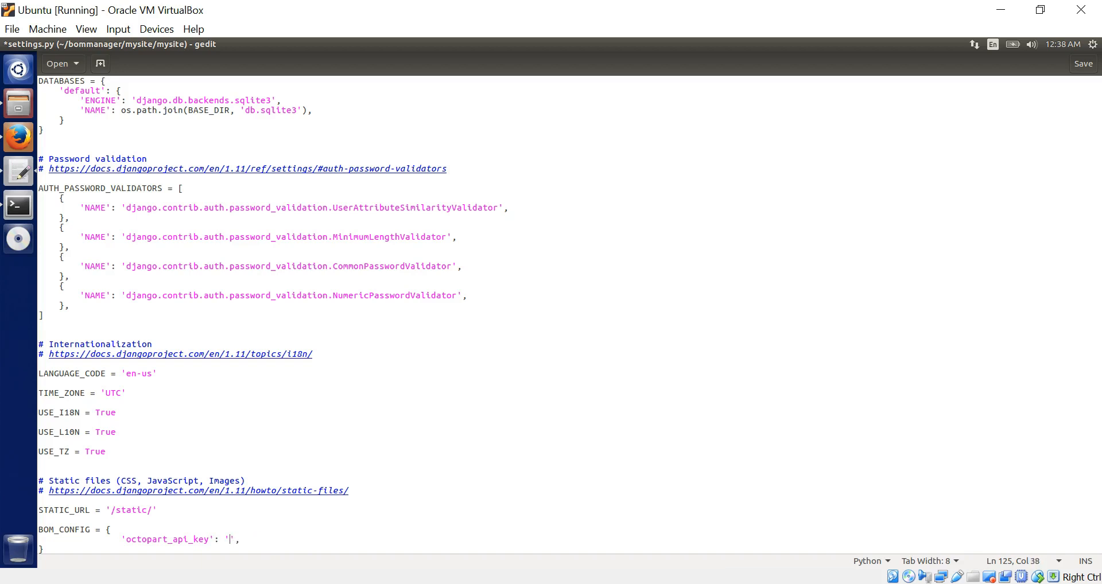
- Paste the key from the Octopart dashboard into the entry's quotes, save settings.py, and close gedit
key(alt+Tab)
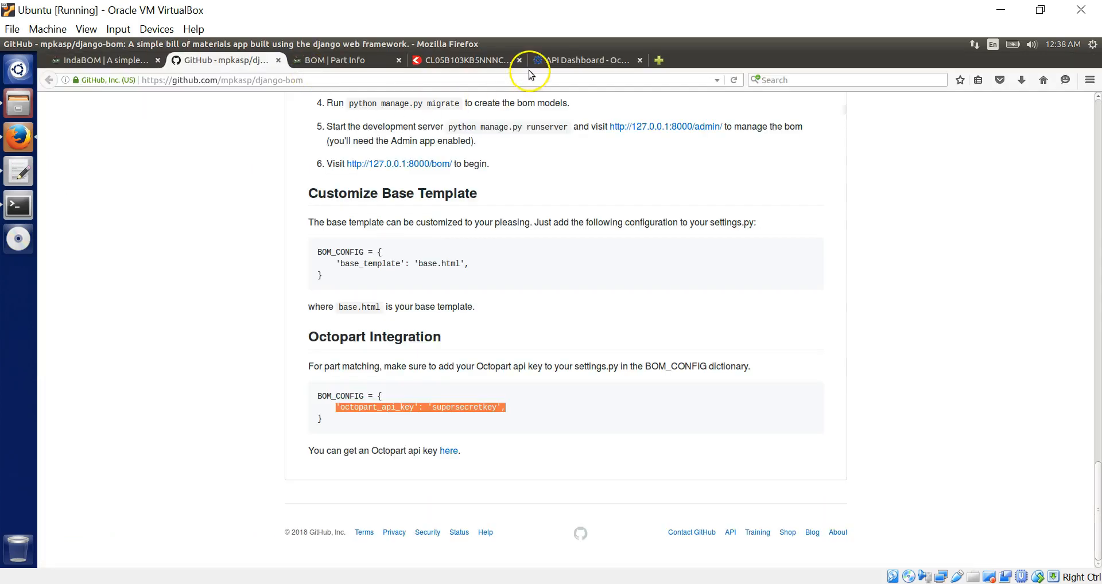
click(560, 62)
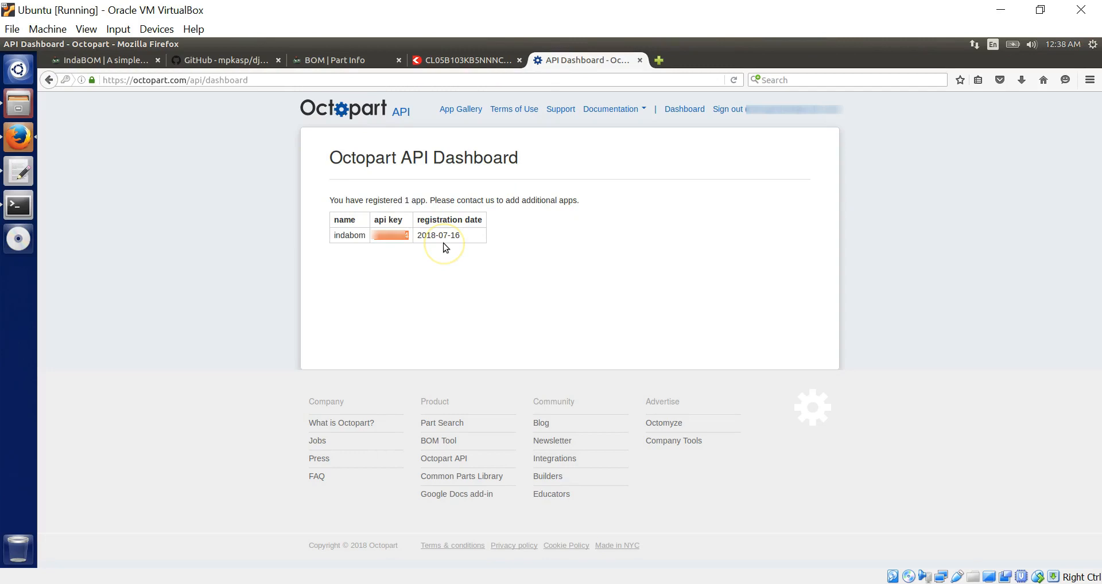
key(alt+Tab)
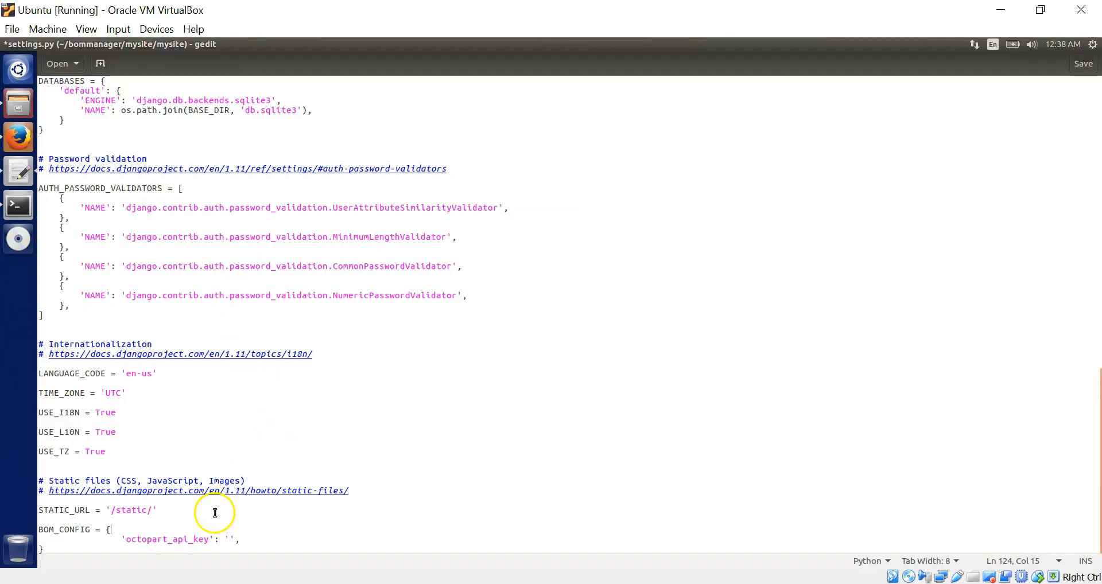
click(230, 540)
key(ctrl+v)
key(ctrl+s)
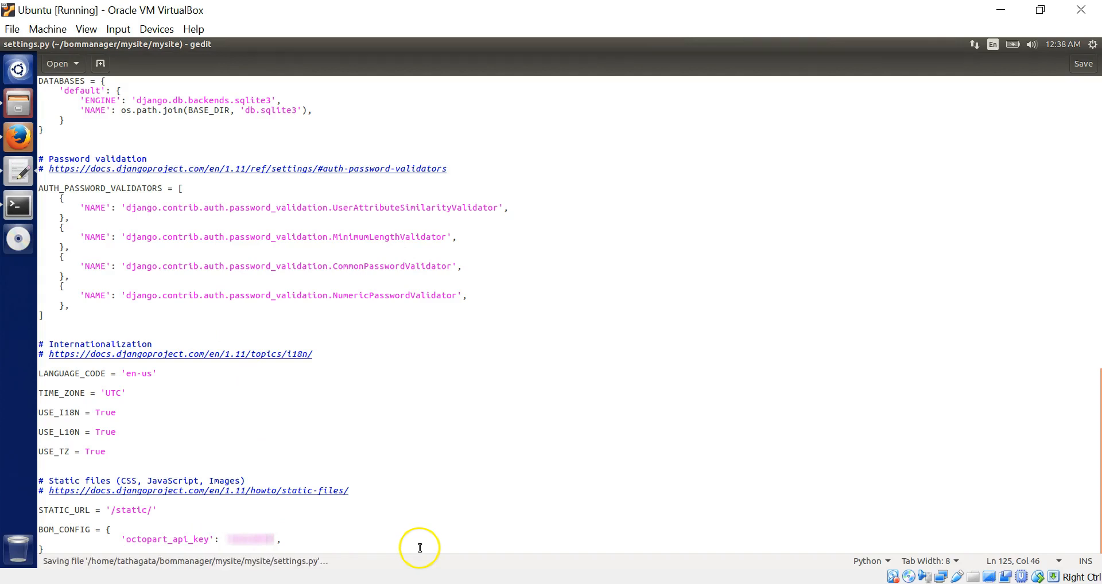
mouse_move(5, 45)
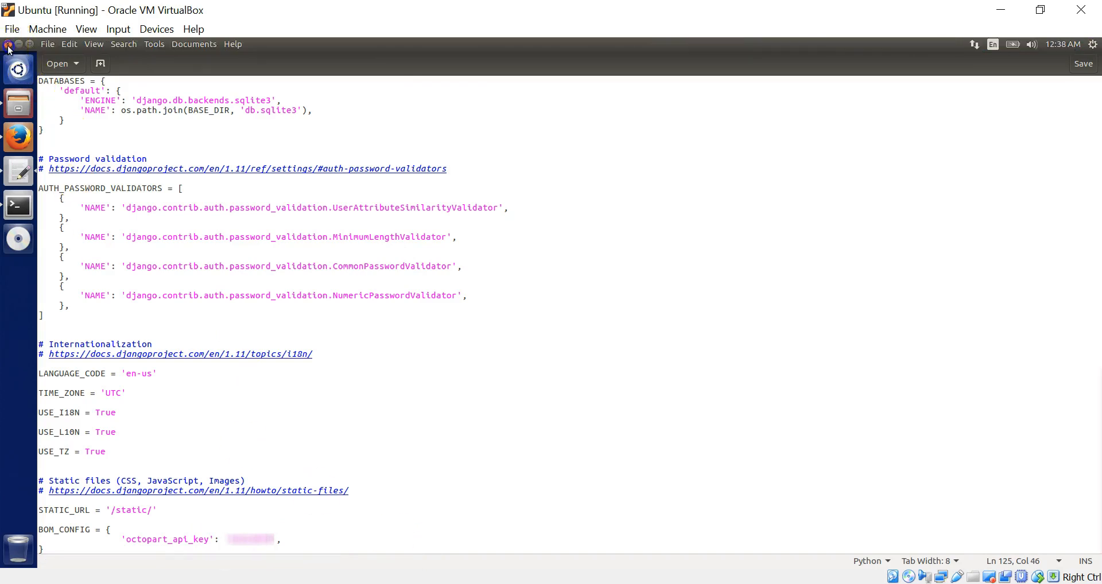
click(7, 44)
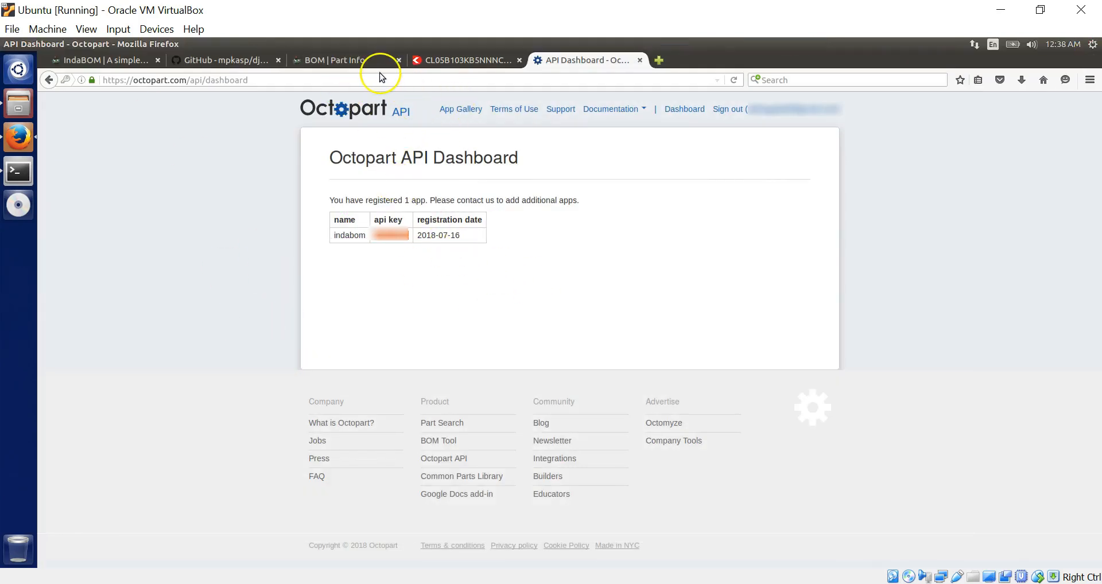
- Fetch Octopart sellers for the capacitor, adding a Digi-Key price of $0.0085
click(347, 60)
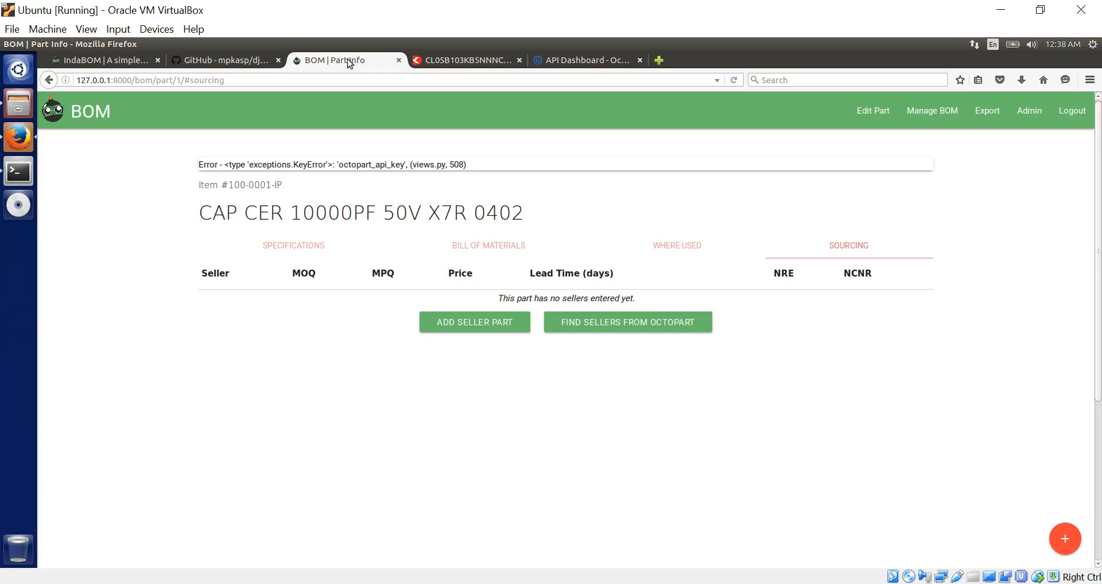
click(638, 326)
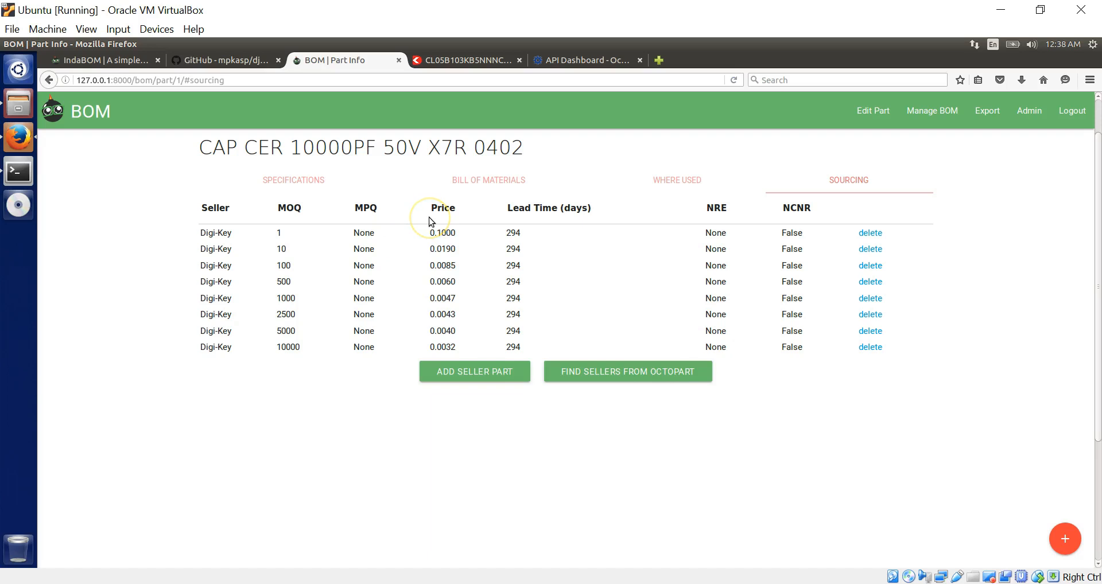
scroll(429, 217, up, 1)
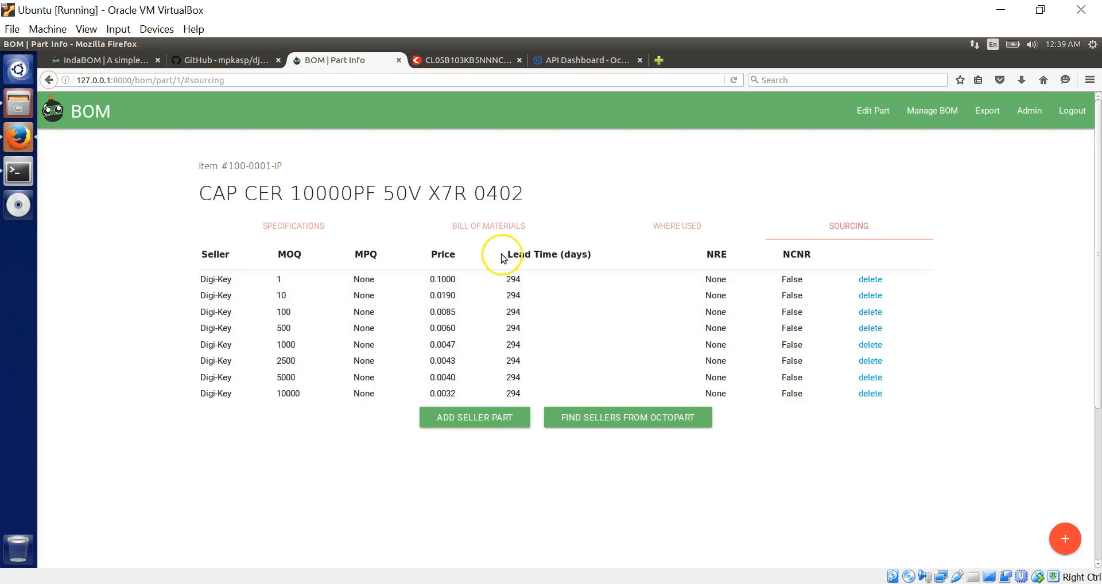
- Review the part's specifications and bill of materials, then open its Edit Part form
click(305, 228)
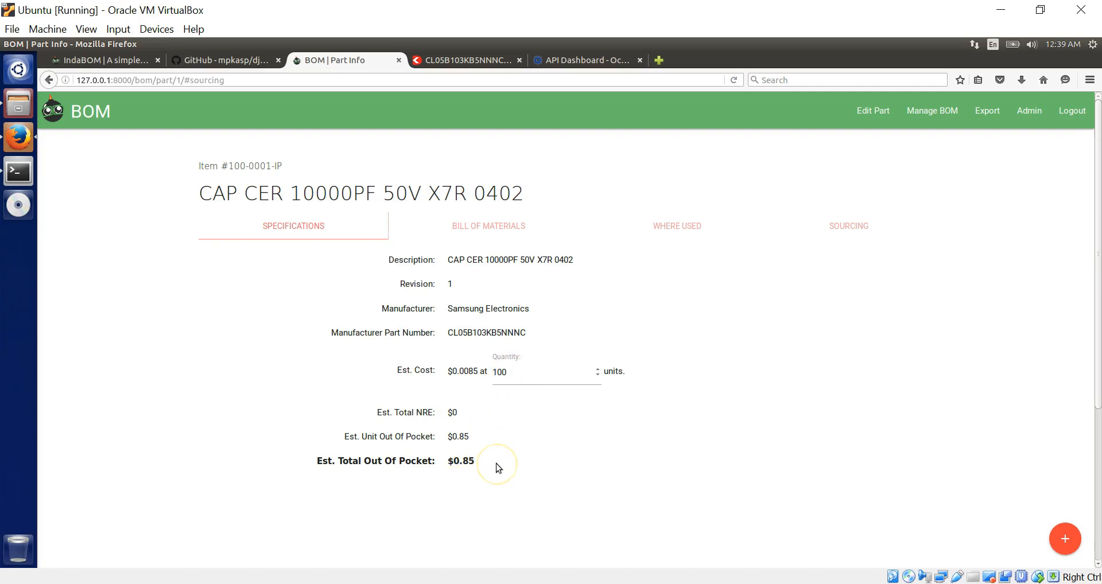
click(475, 234)
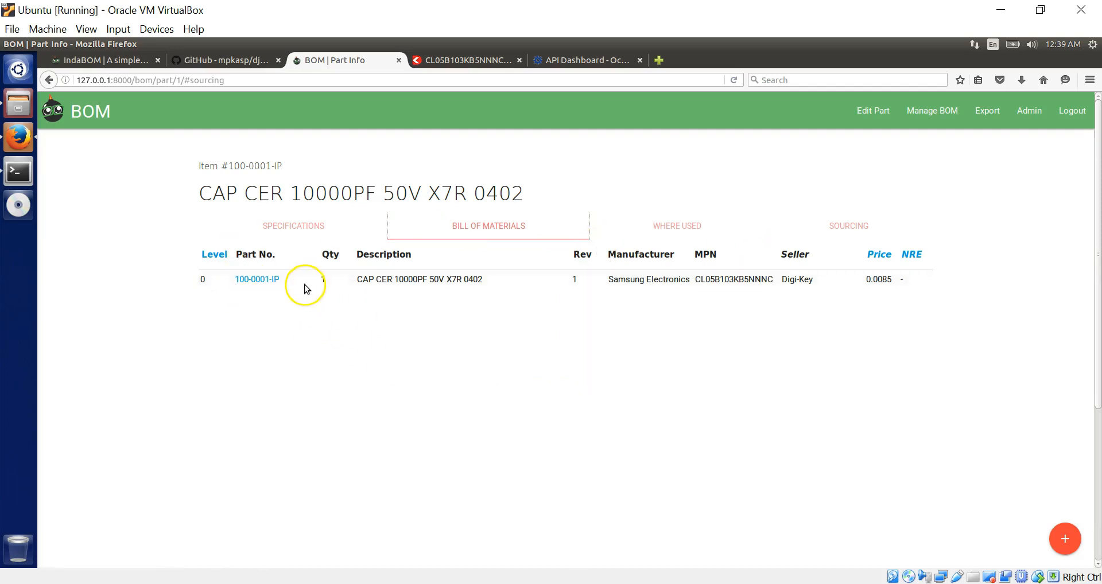
click(878, 114)
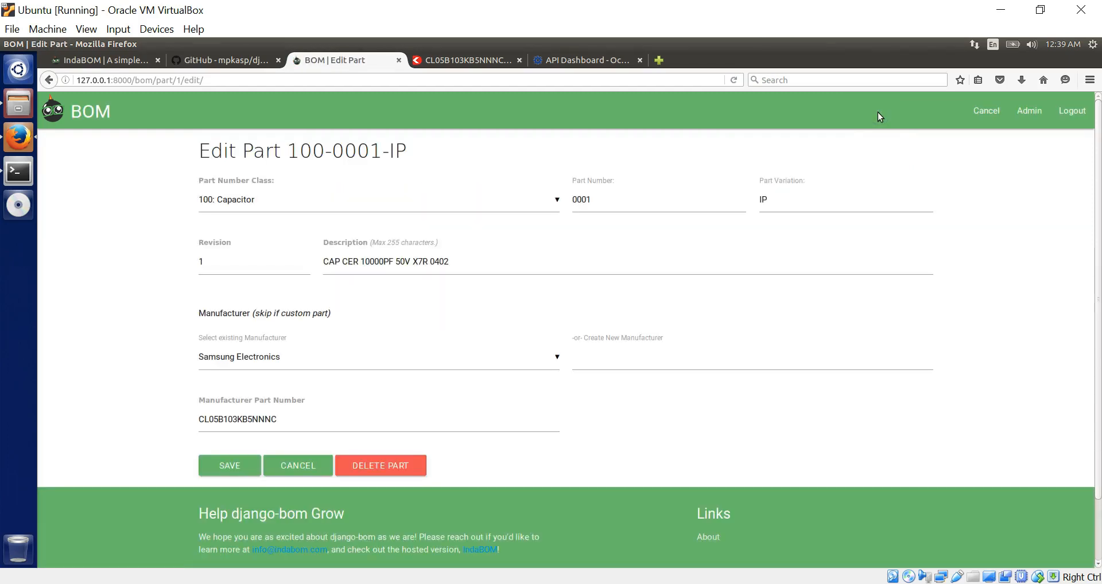
- Cancel editing, export the parts list as indabom_parts.csv, and open it in LibreOffice Calc
click(988, 114)
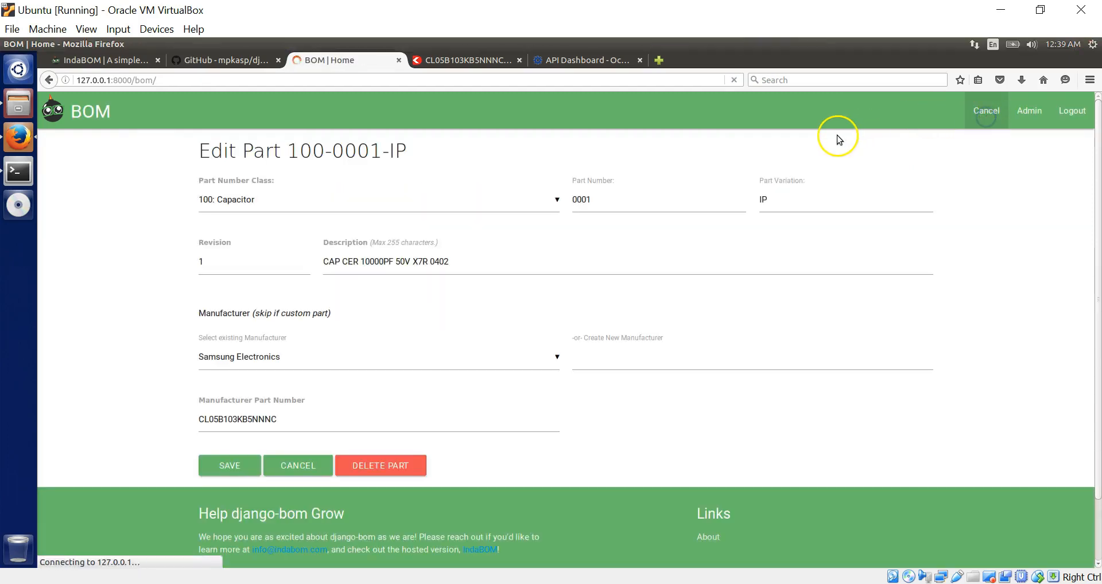
click(996, 112)
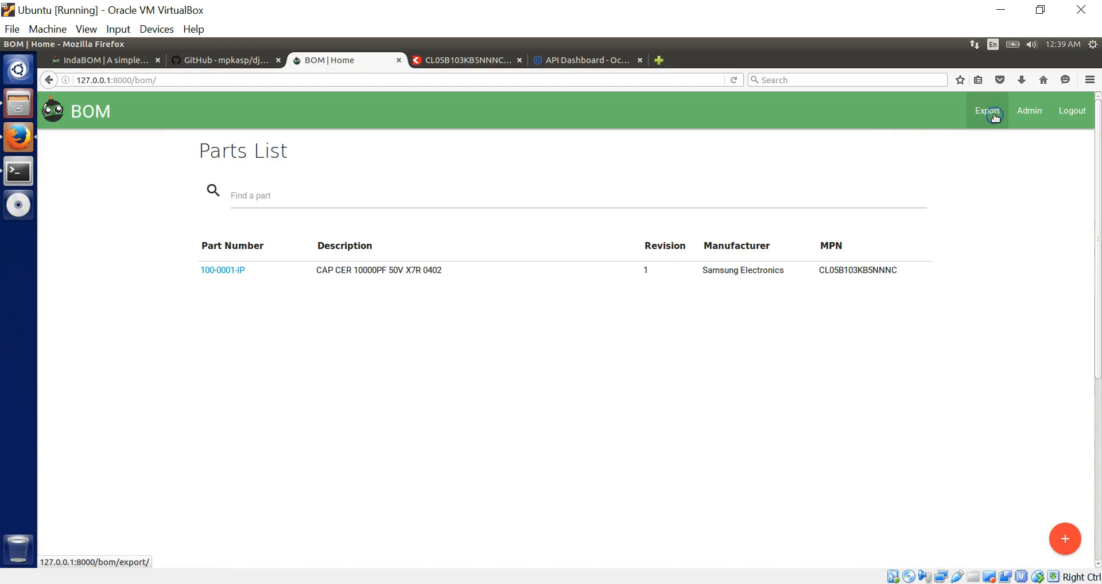
click(457, 333)
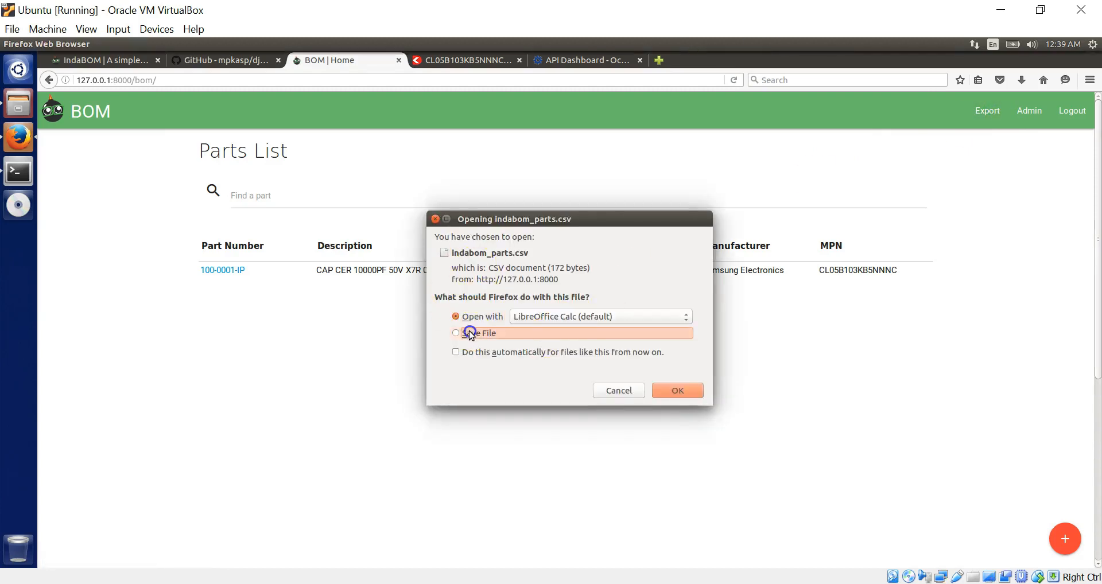
click(677, 391)
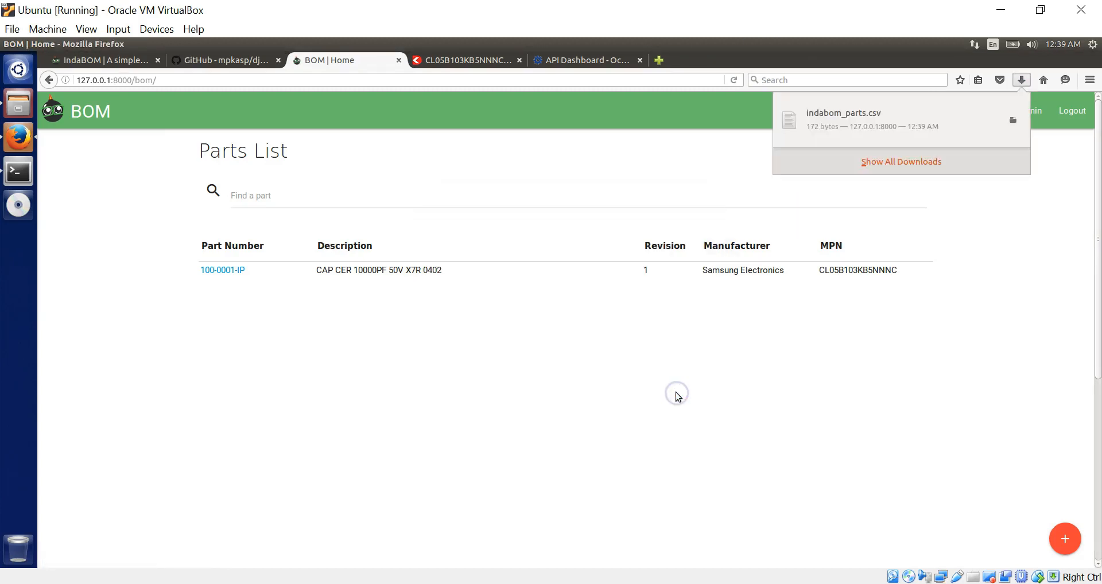
click(907, 114)
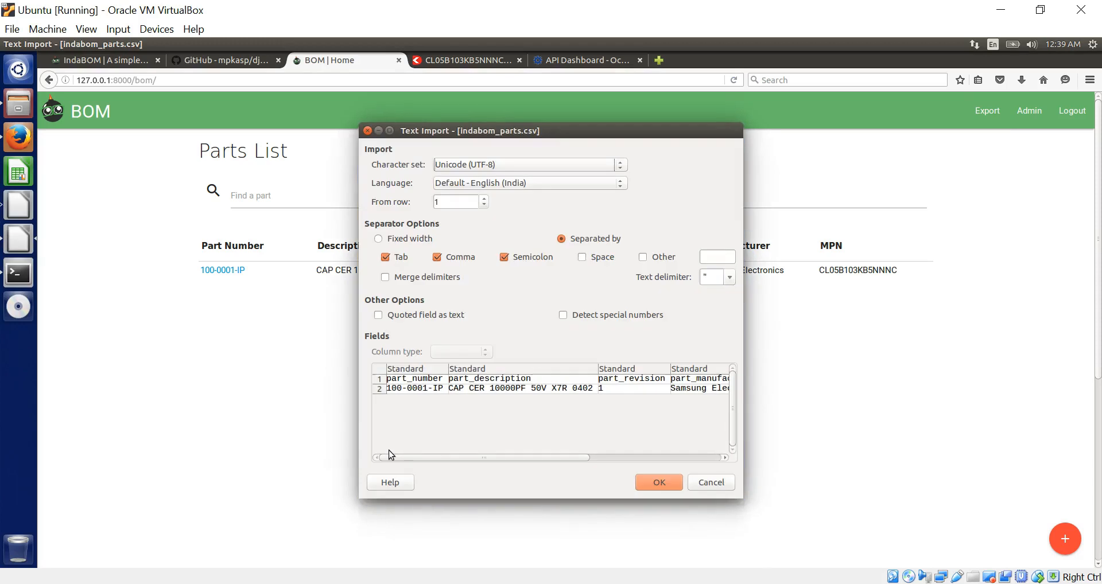
click(648, 484)
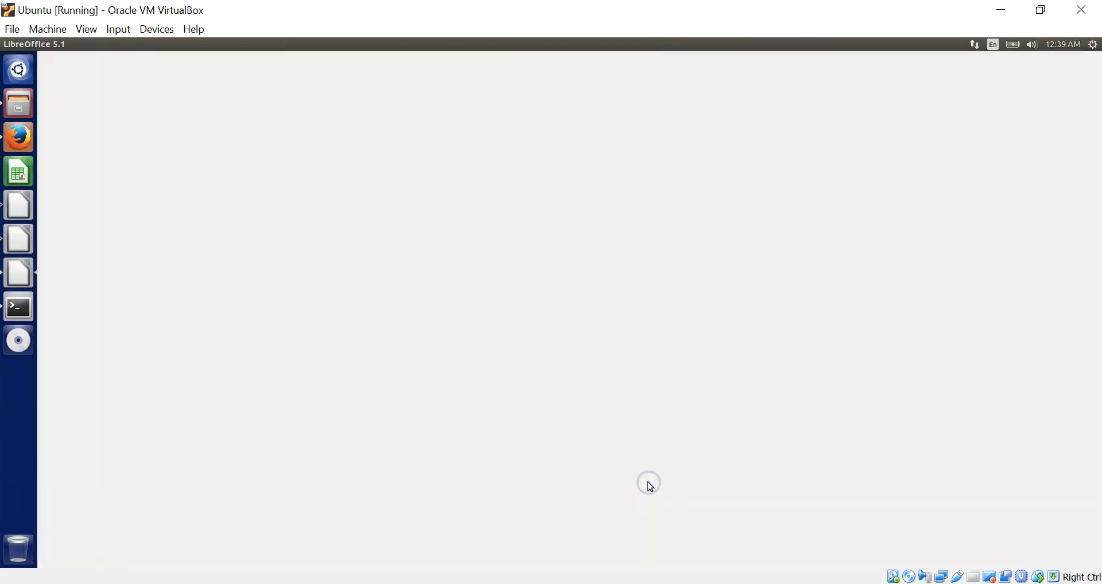
- Check the capacitor's values in row 2 from A2 to E2, then return to Firefox
click(404, 371)
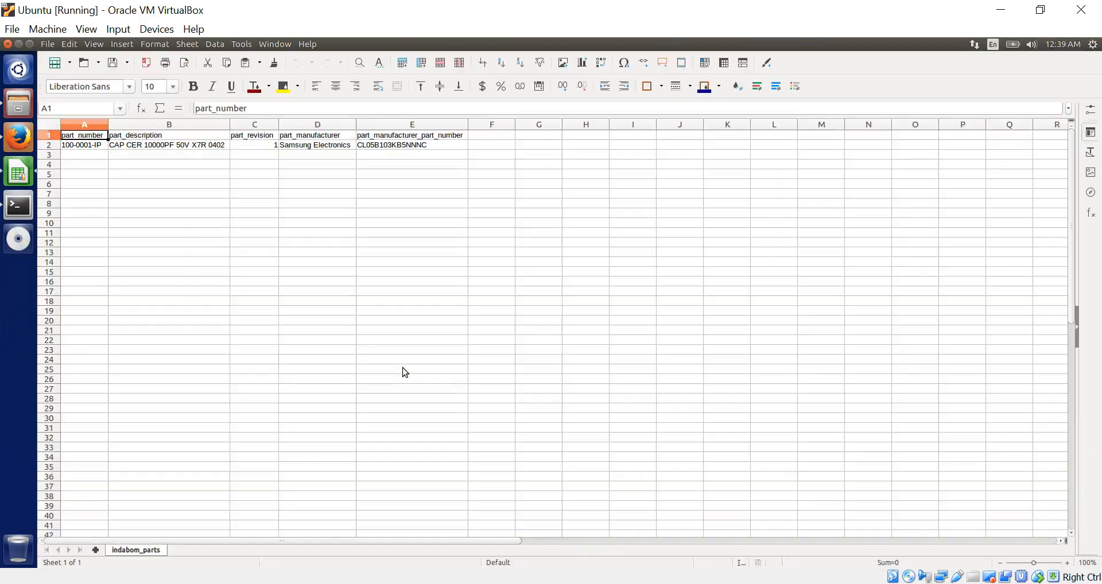
click(84, 147)
key(Right)
key(Right)
key(Right)
key(Right)
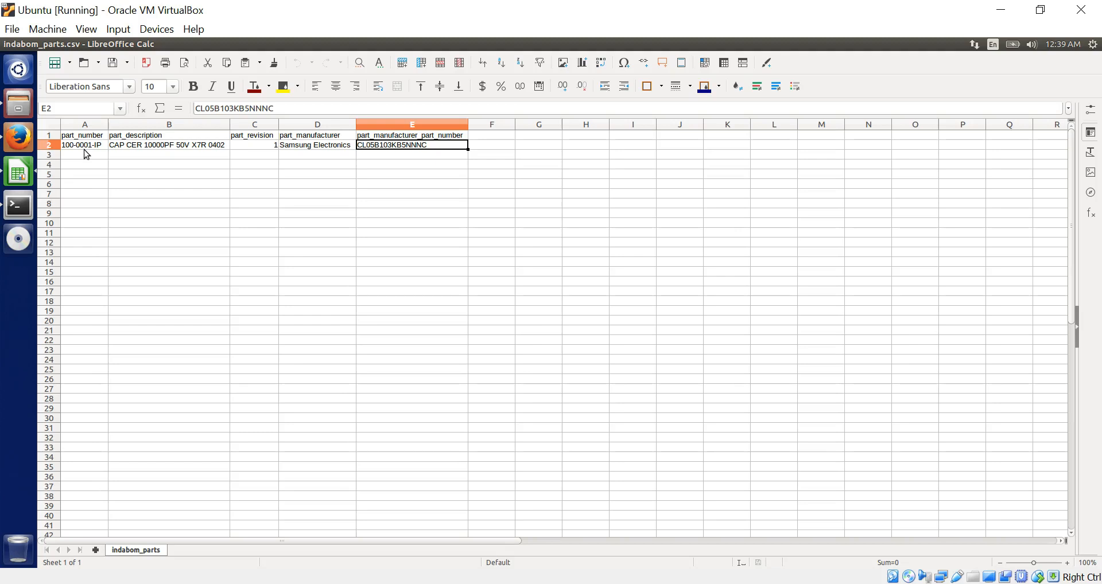
mouse_move(13, 44)
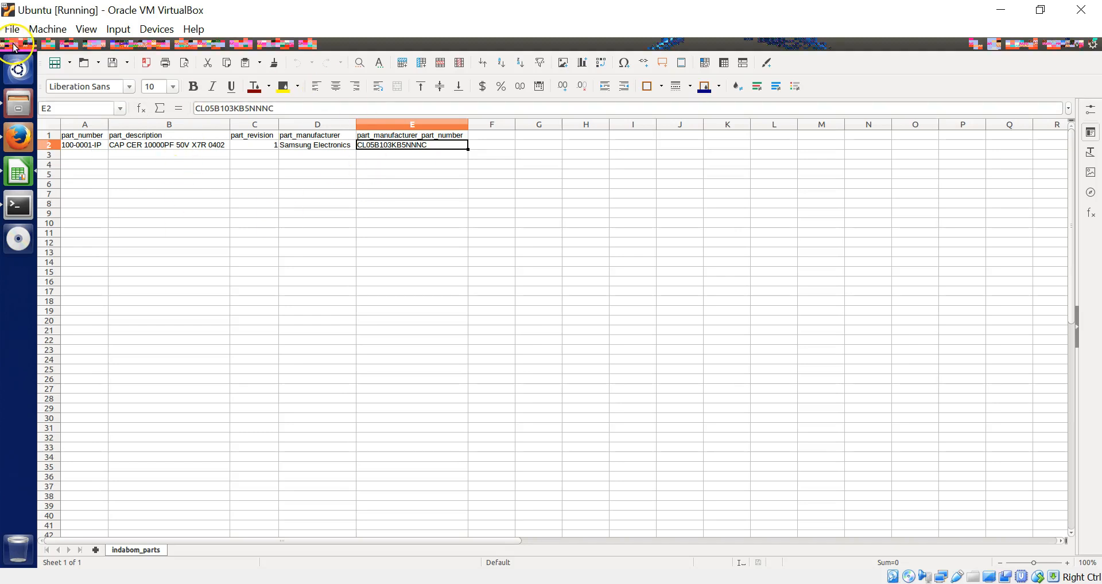
click(18, 136)
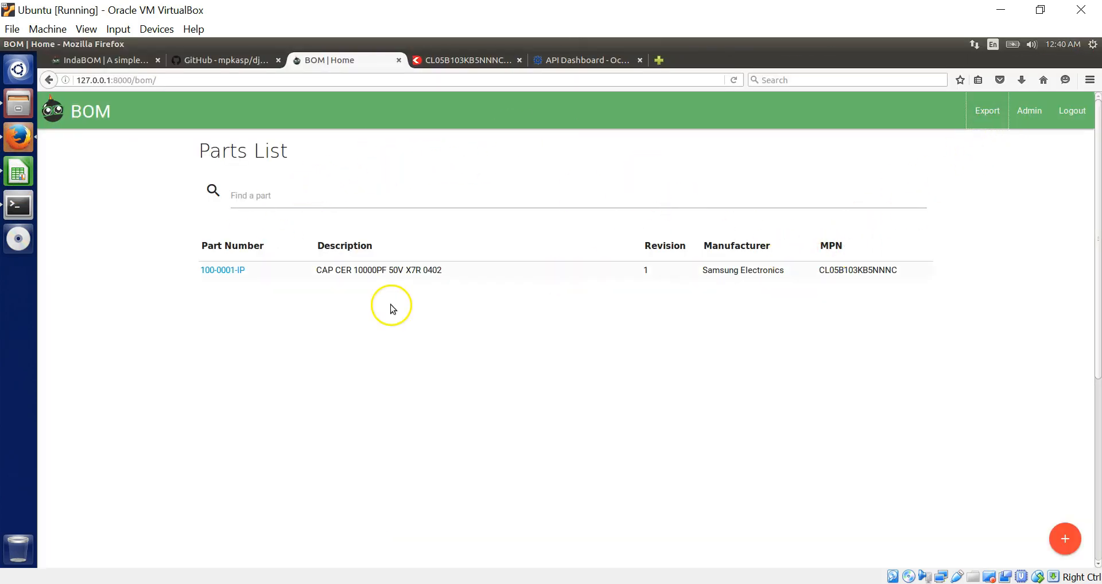
- Open part 100-0001-IP and review its sourcing, specifications and bill of materials
click(226, 276)
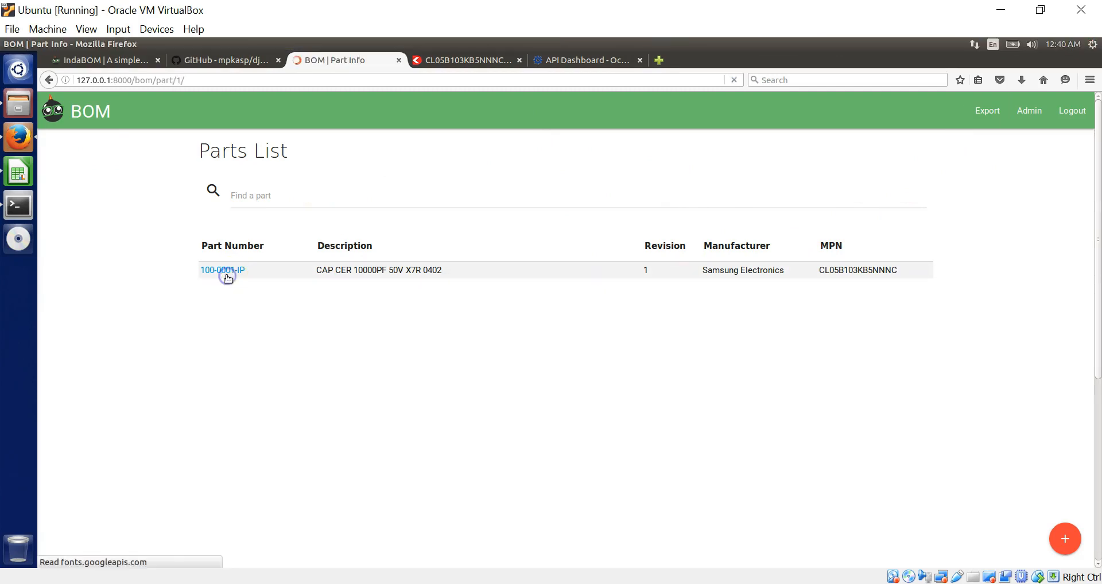
click(846, 232)
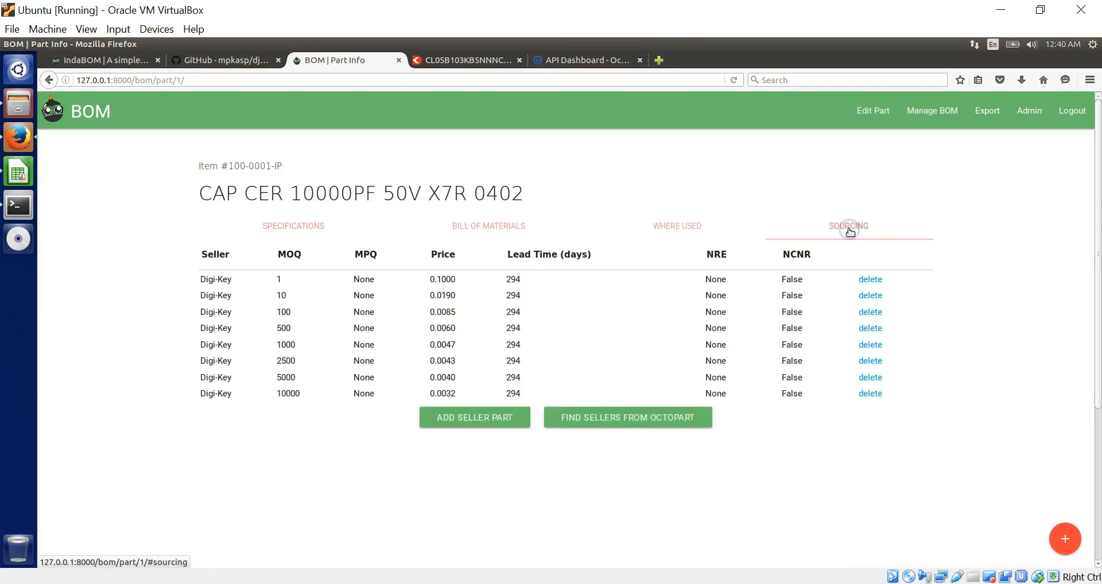
click(291, 230)
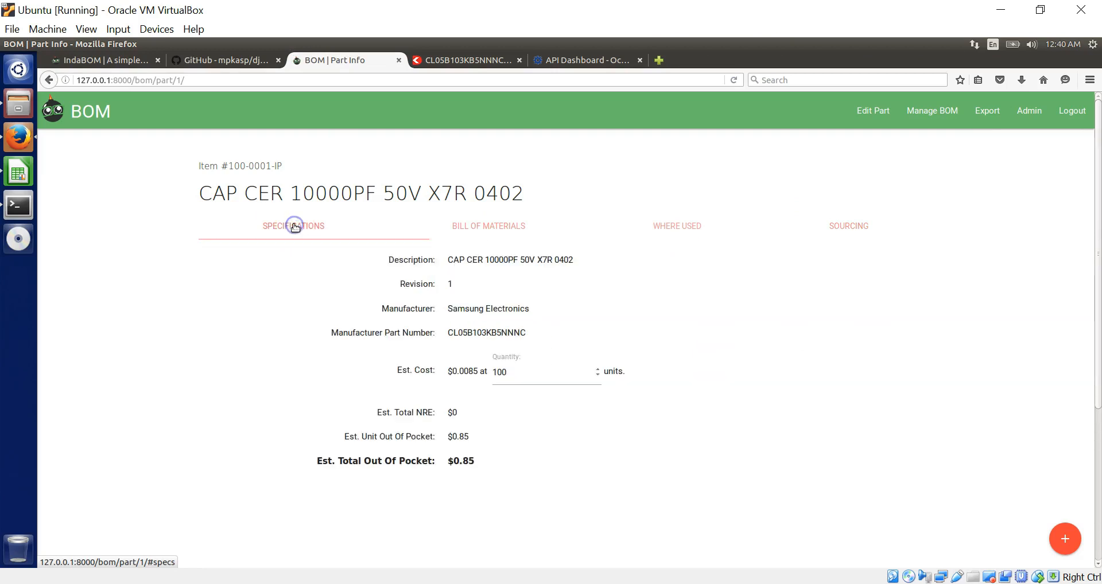
click(485, 231)
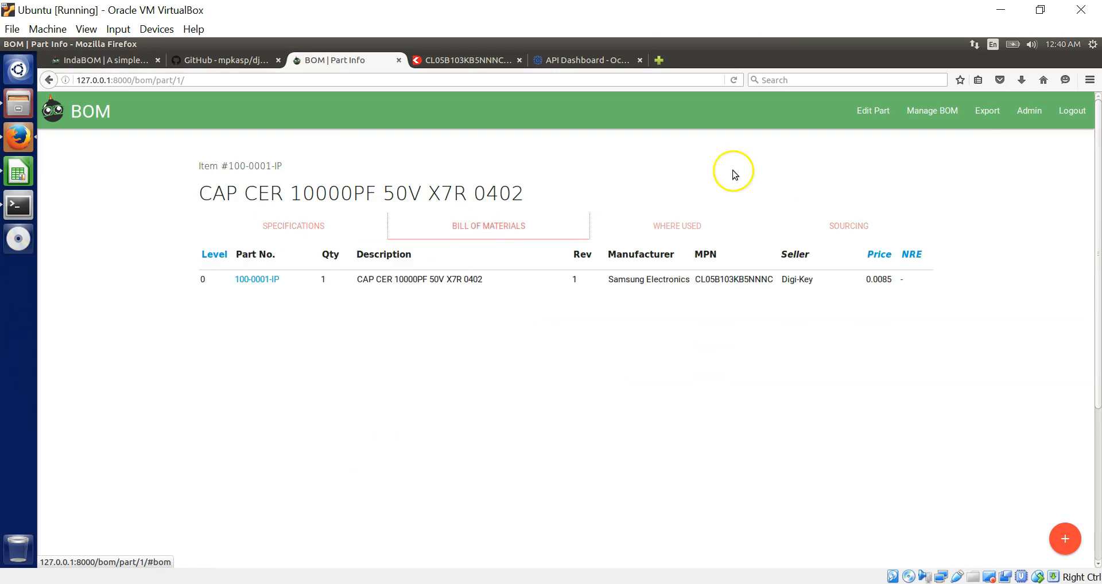
- Export its indented BOM as 100-0001-IP_indabom_parts_indented.csv and open it in Calc
click(995, 109)
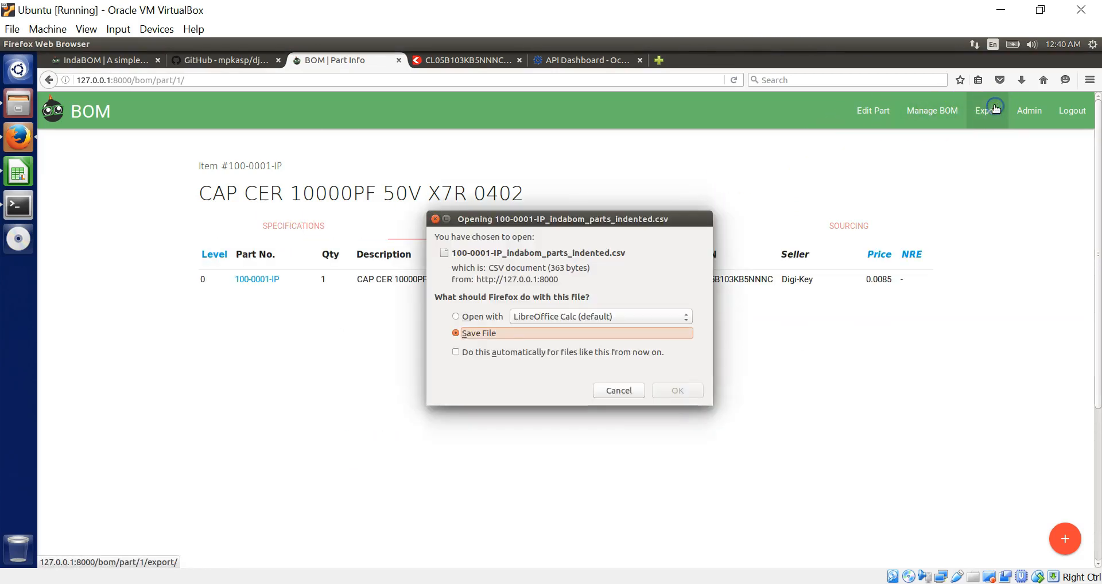
click(679, 390)
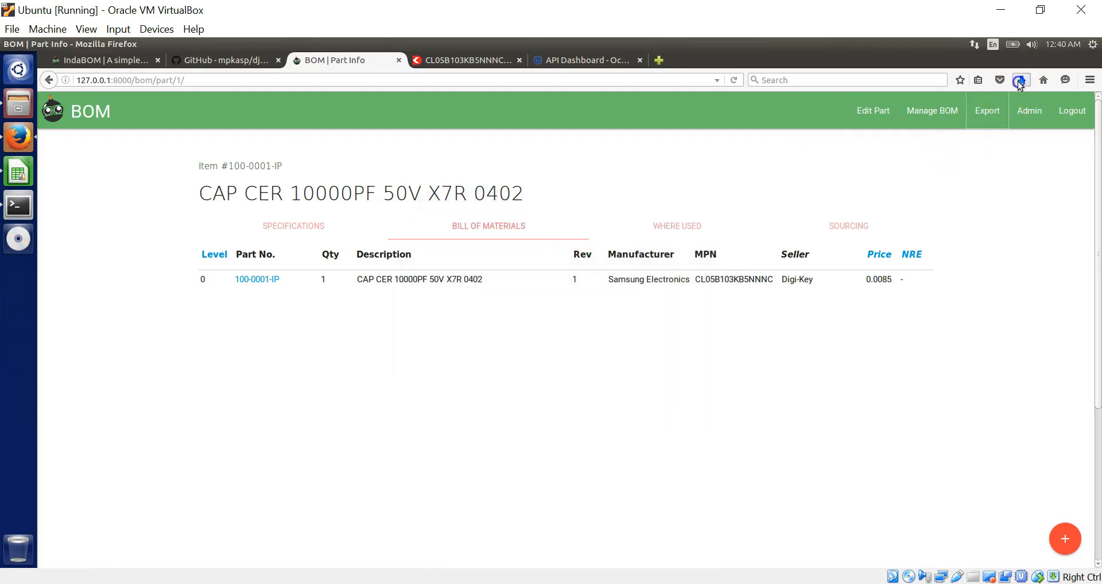
click(1019, 81)
click(855, 121)
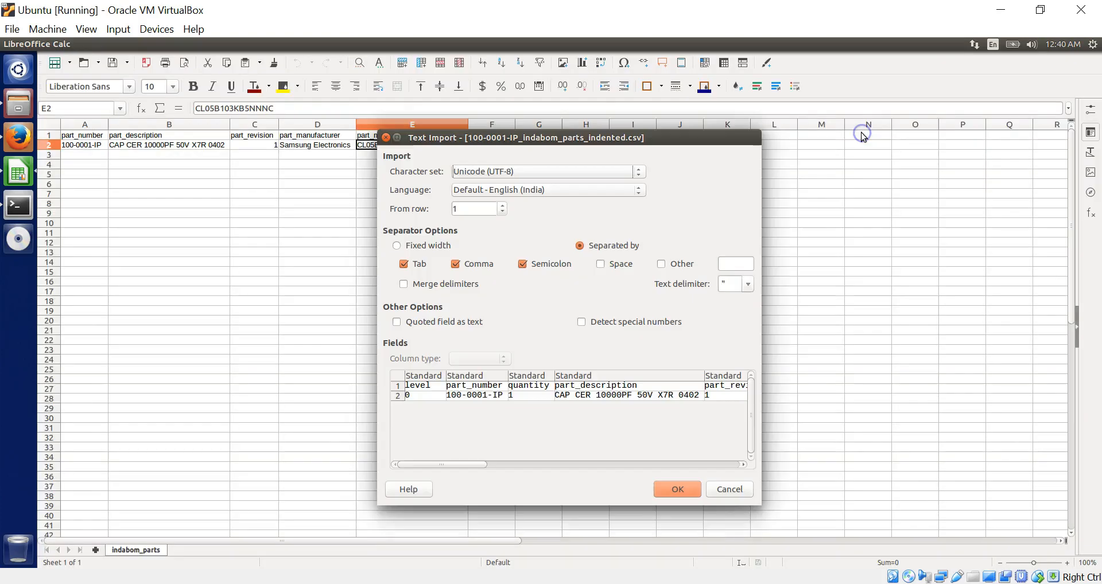
- Accept the CSV import in LibreOffice Calc, then start a new part in IndaBOM
click(678, 490)
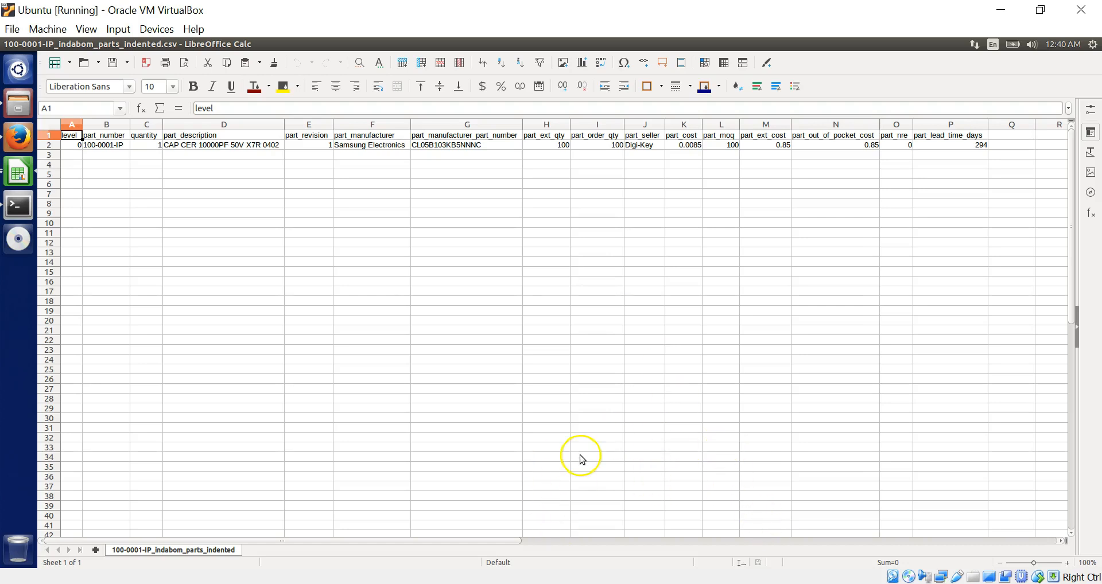
click(10, 148)
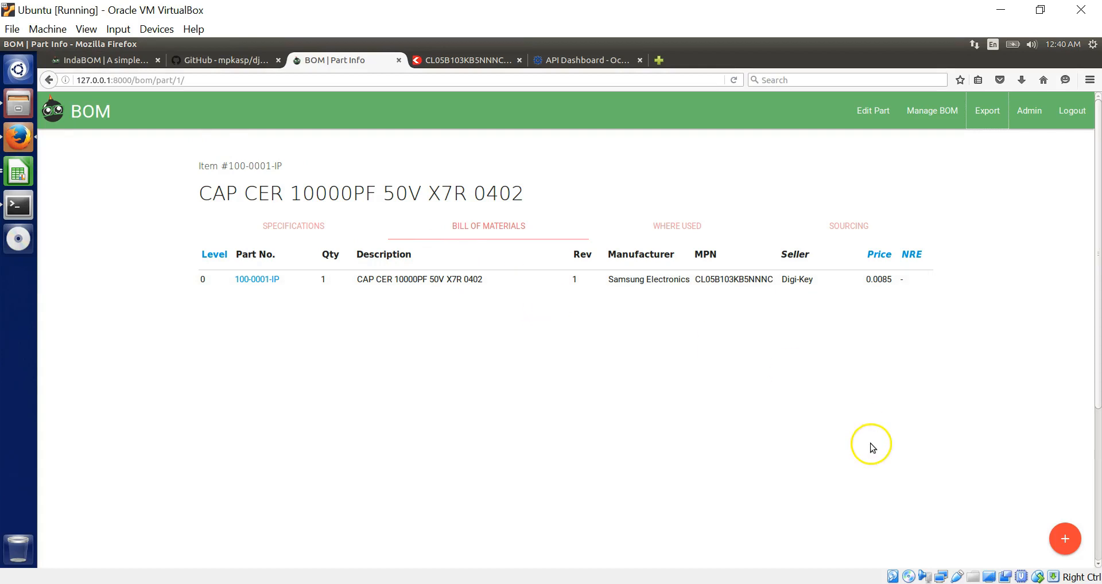
mouse_move(1066, 537)
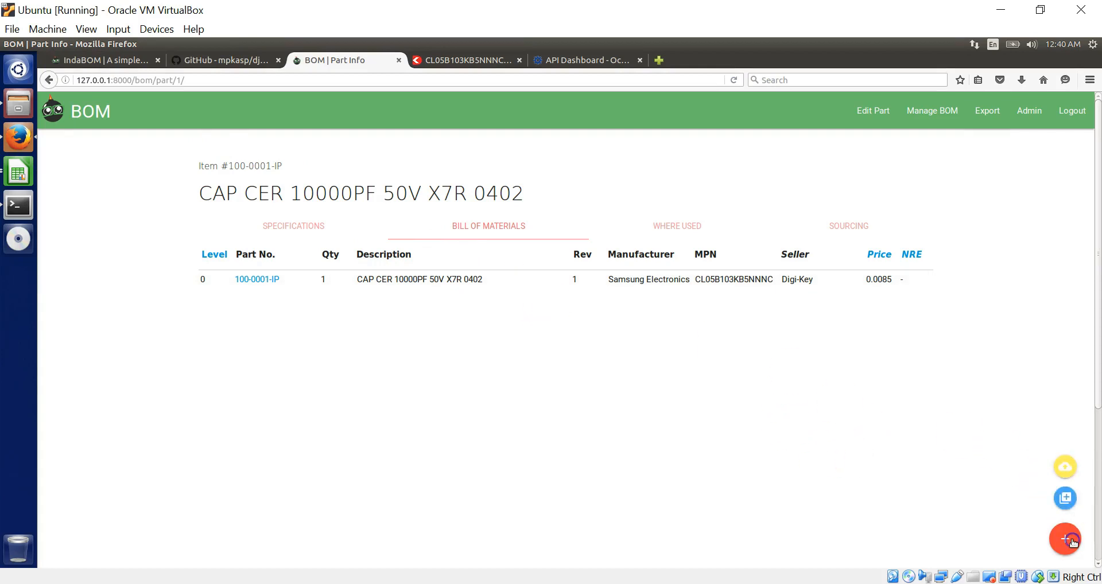
click(1069, 508)
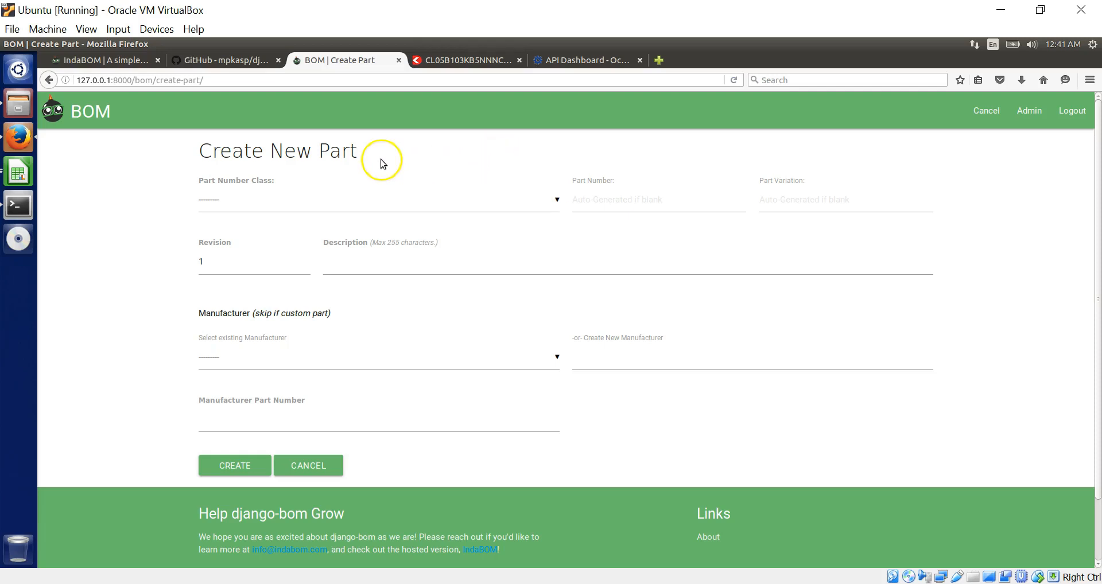
- Copy the address of IndaBOM's create-part page
click(109, 64)
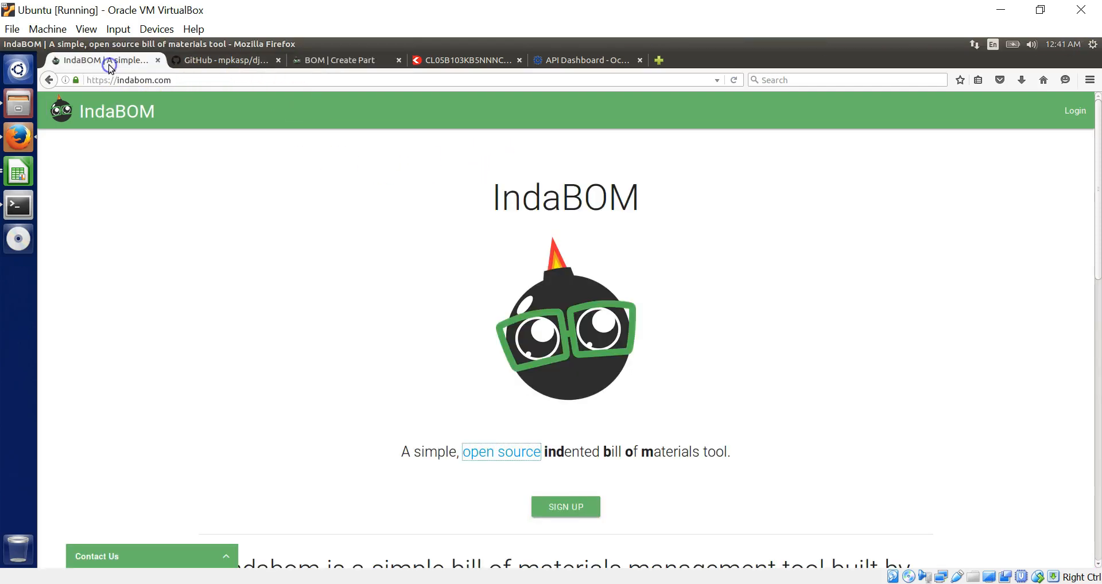
click(331, 61)
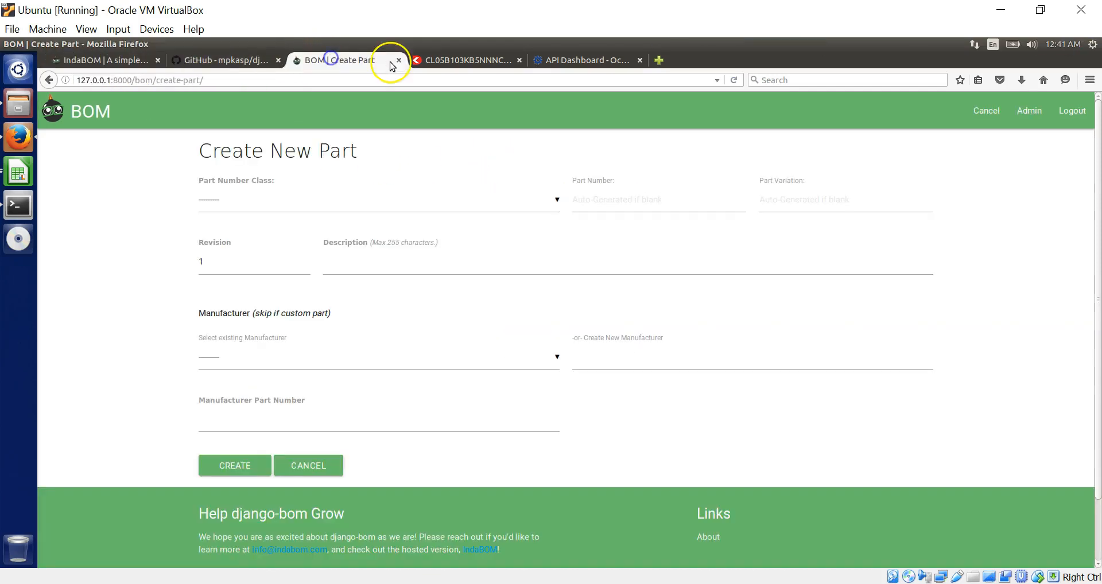
drag(235, 80, 45, 75)
key(ctrl+c)
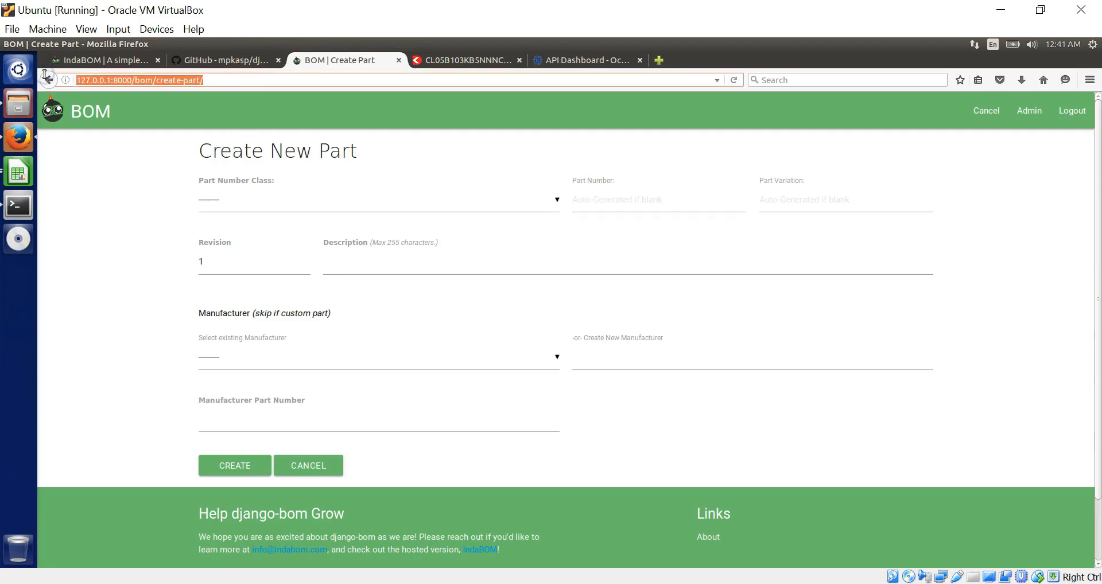
- Paste it into the Digi-Key tab's address and change the path to 'admin' to load Django admin
click(422, 60)
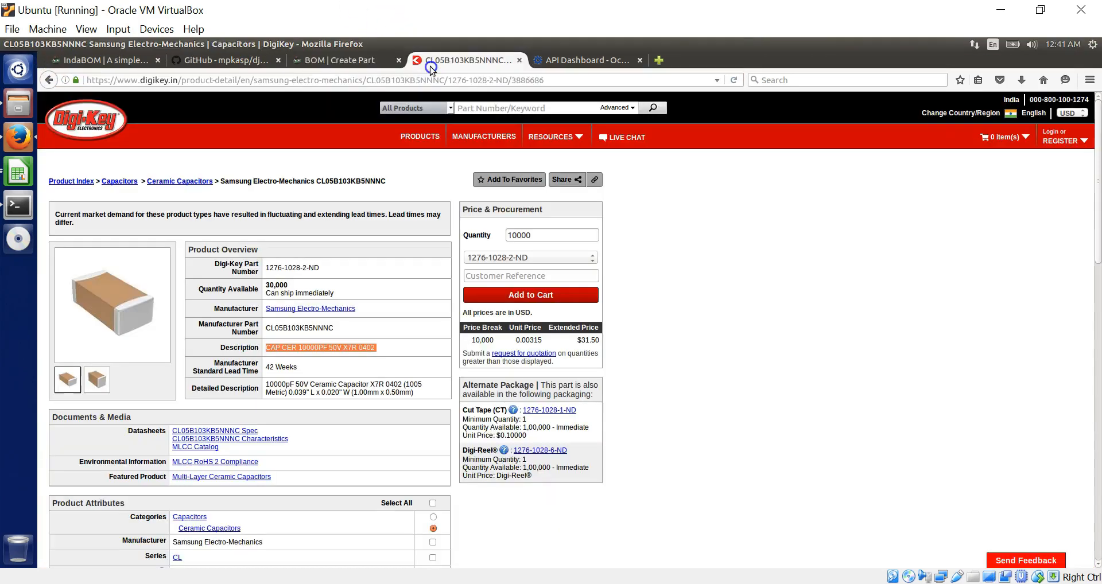
click(470, 76)
drag(482, 79, 560, 80)
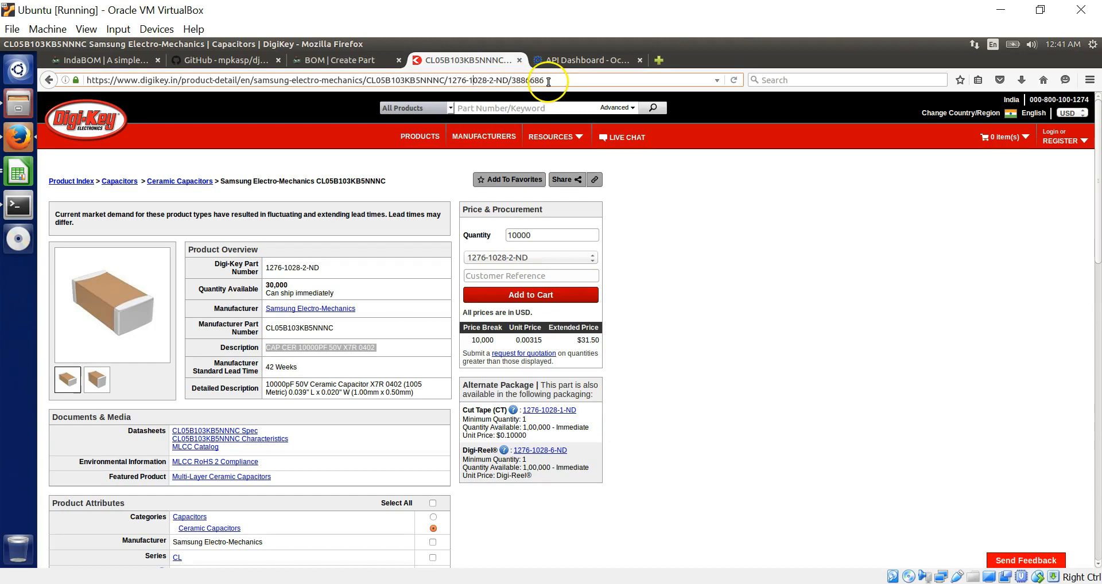
drag(210, 56, 80, 54)
key(ctrl+v)
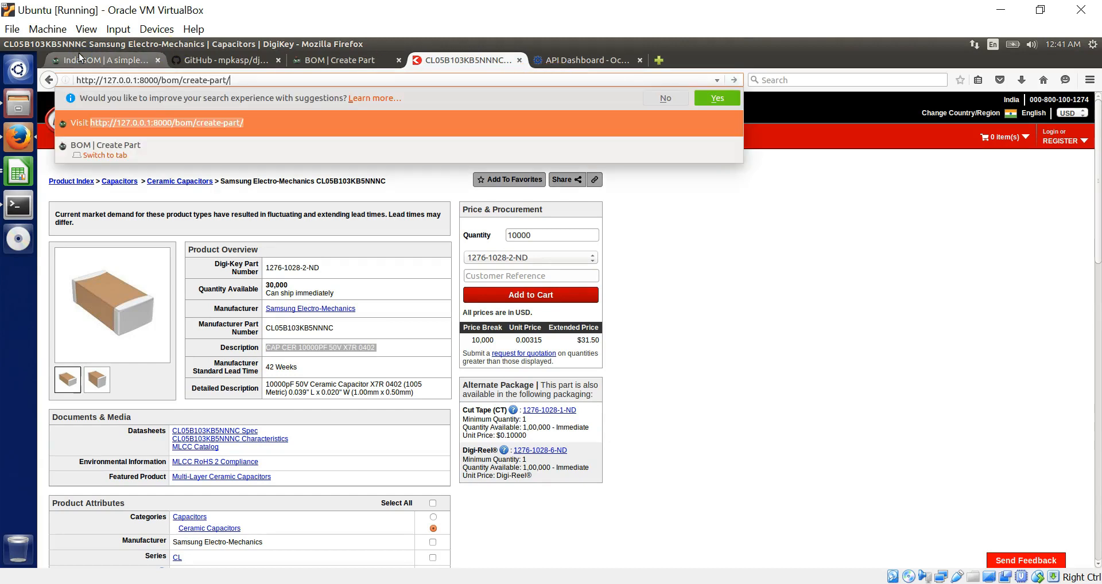
drag(231, 80, 164, 78)
text(admin)
key(Return)
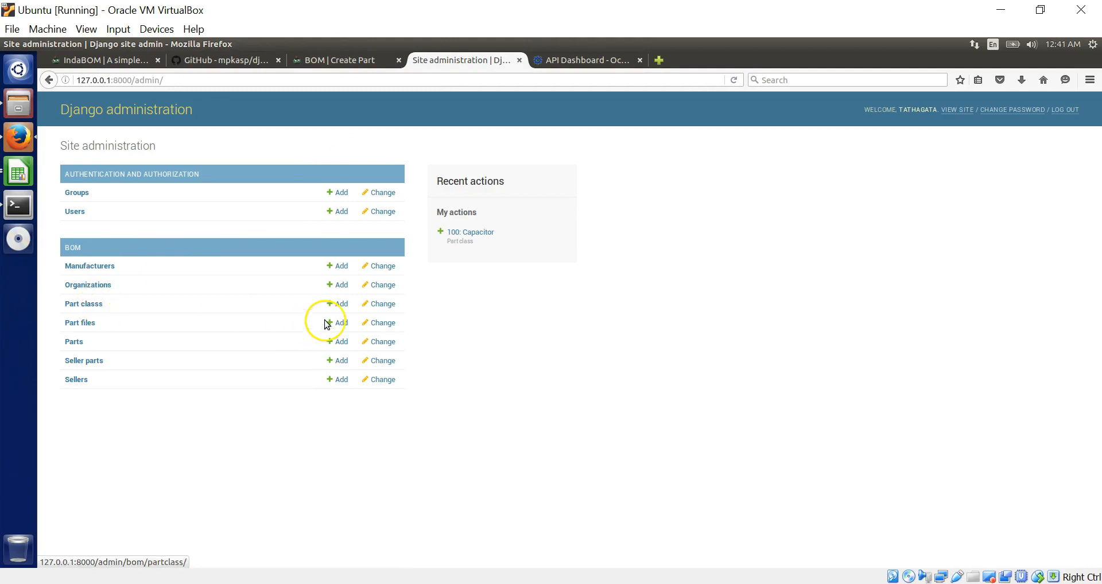
- Add and save a part class with code 200, name 'Board' and comment 'Motor Controller'
click(346, 303)
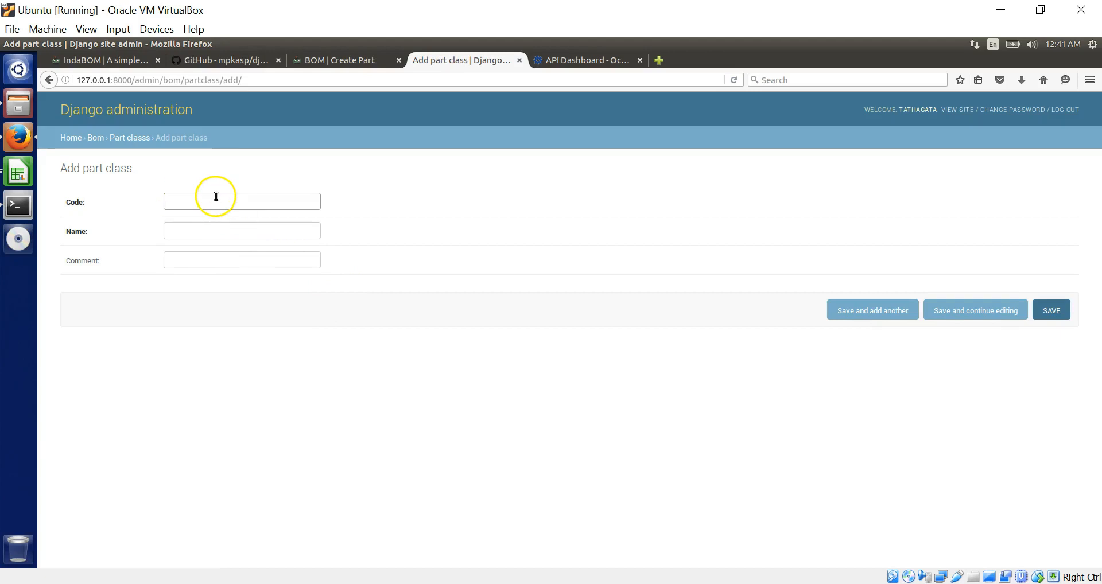
text(1)
key(BackSpace)
click(218, 231)
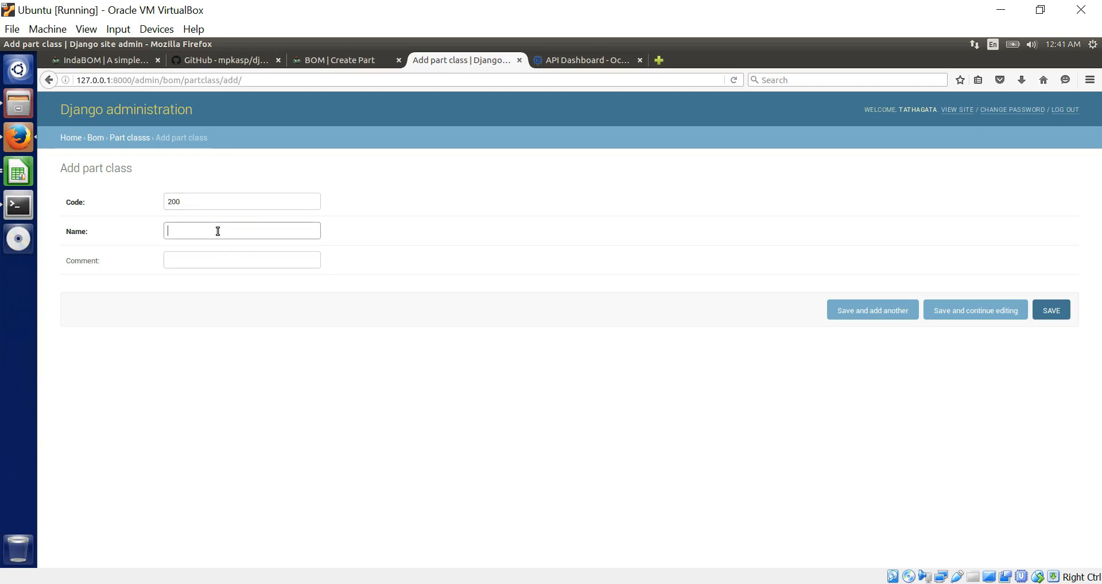
click(204, 263)
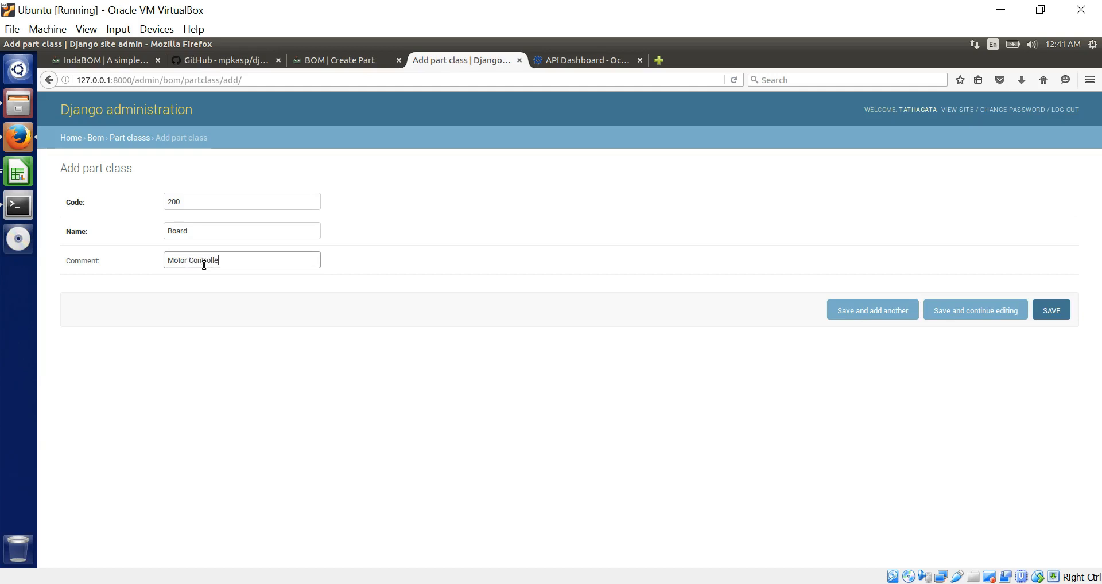
click(1052, 311)
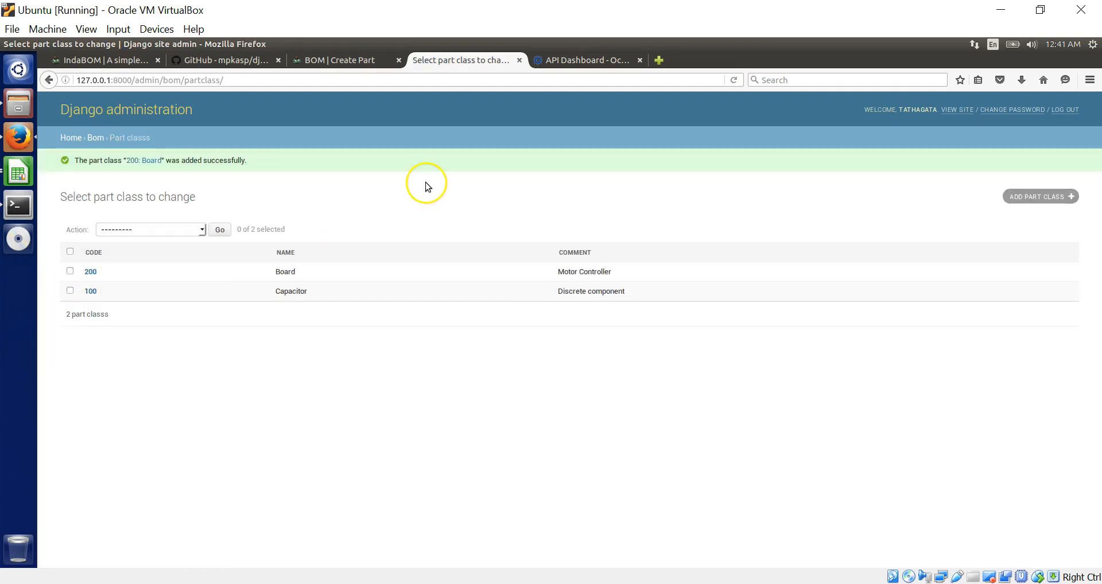
- Reload the Create Part form and confirm the new class exists in admin
click(353, 63)
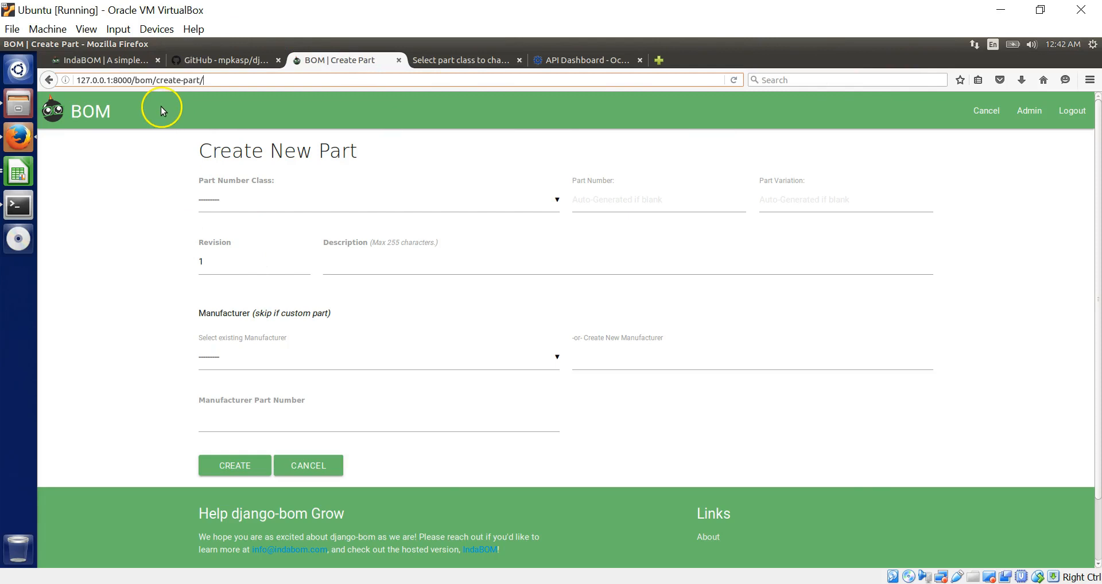
click(735, 79)
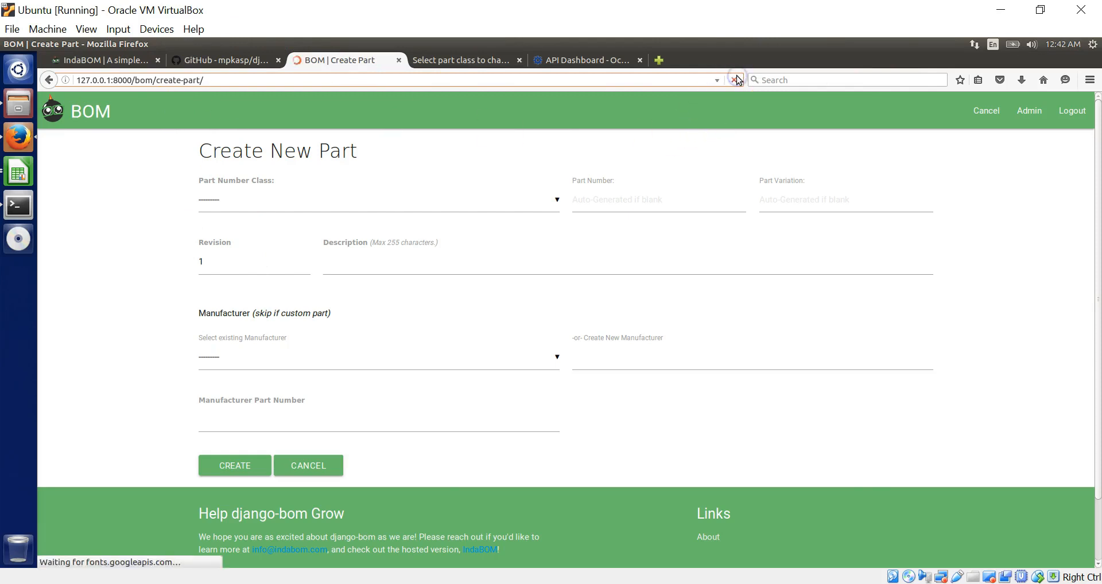
click(475, 61)
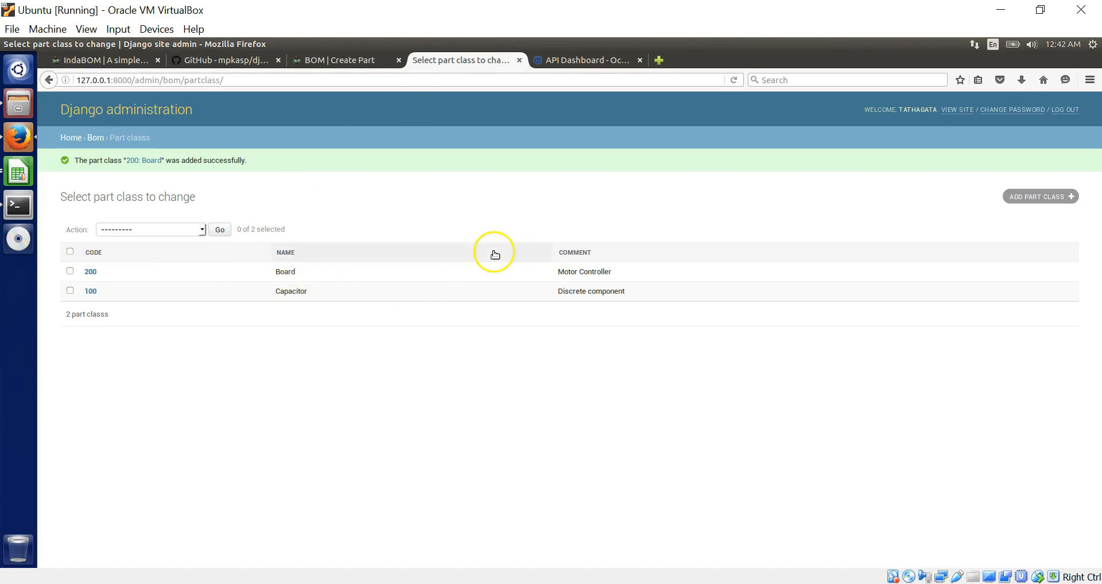
click(313, 60)
- Set Part Number Class to '200: Board' and part number 0001, leaving variation blank
click(343, 200)
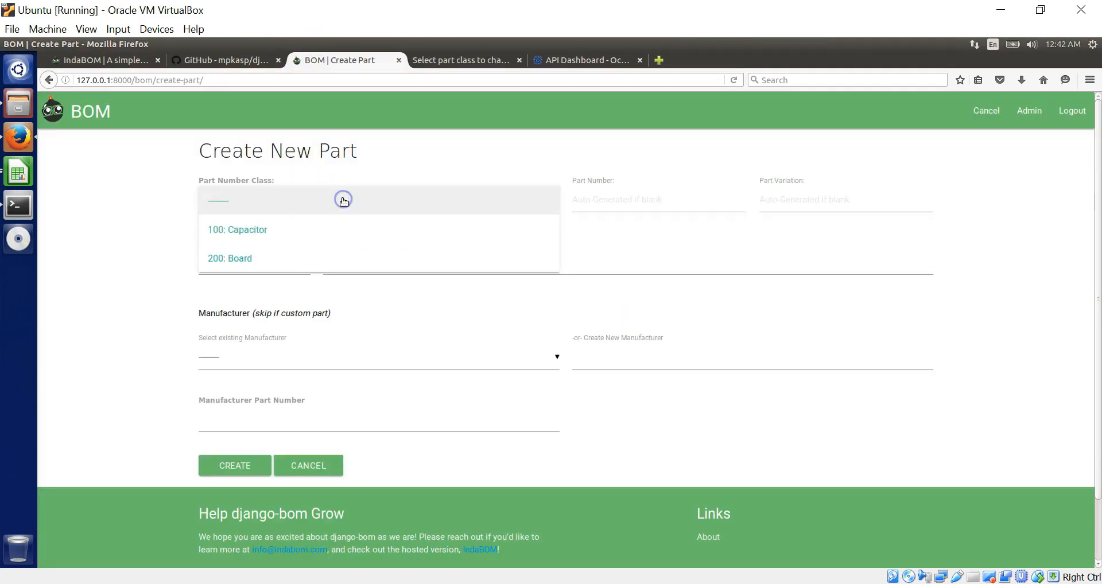
click(252, 258)
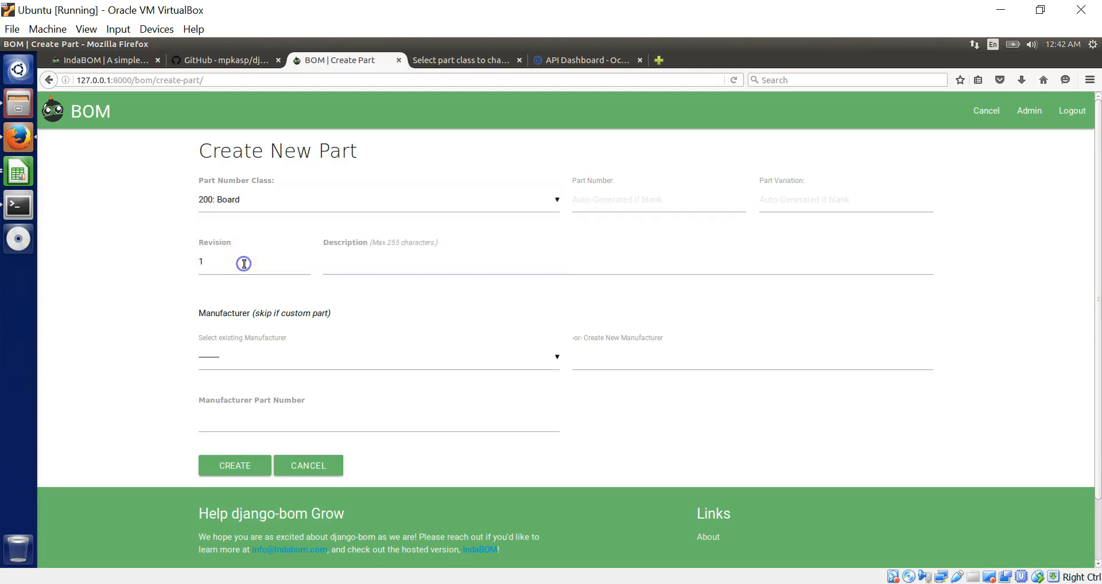
click(631, 205)
click(622, 218)
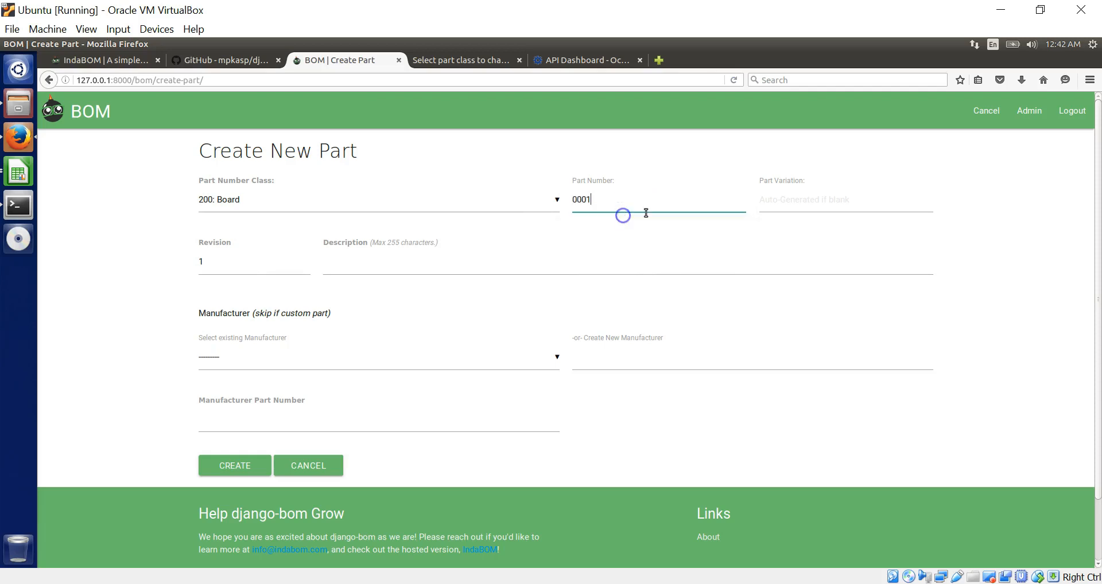
click(778, 212)
click(492, 244)
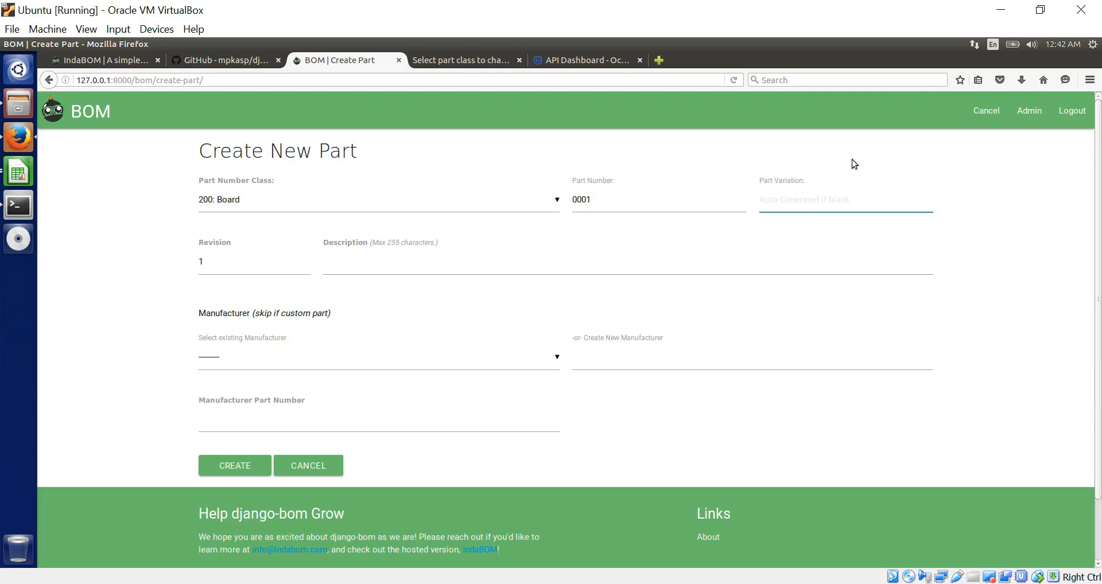
- Check the existing part number 100-0001-IP in the exported spreadsheet
click(15, 171)
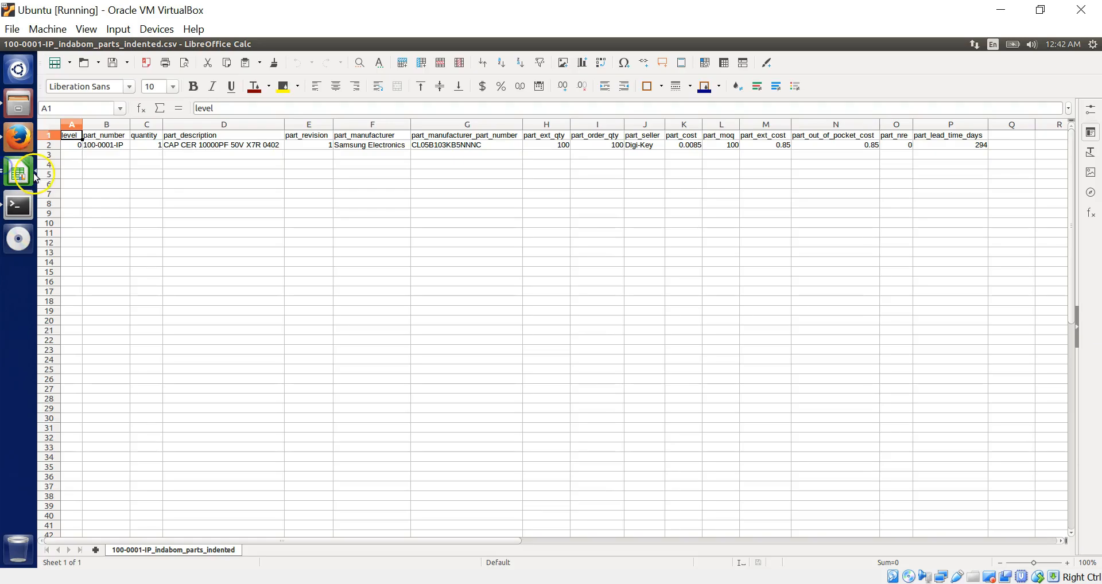
click(102, 147)
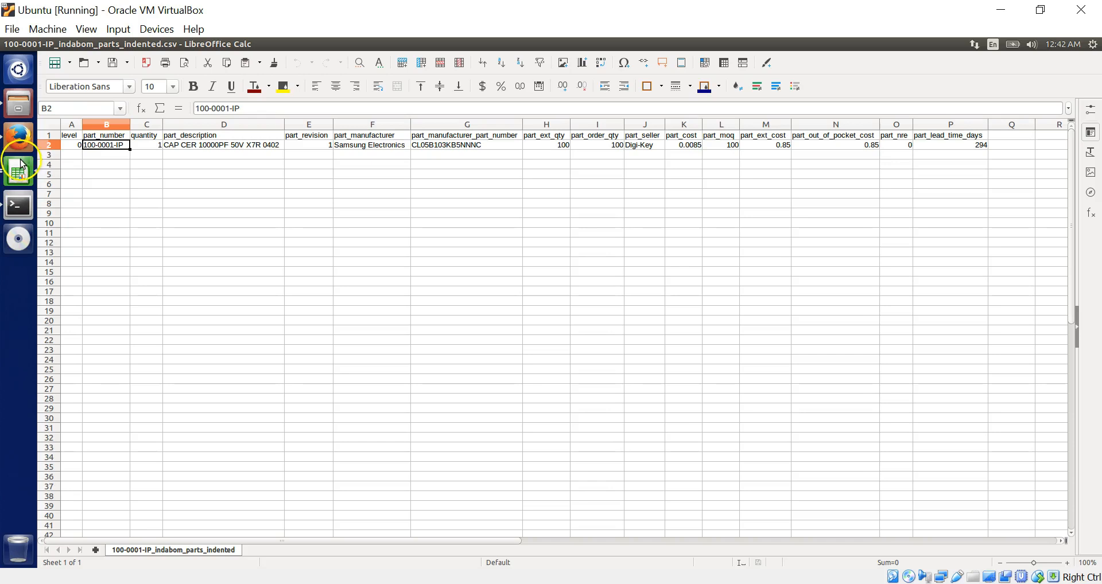
click(19, 138)
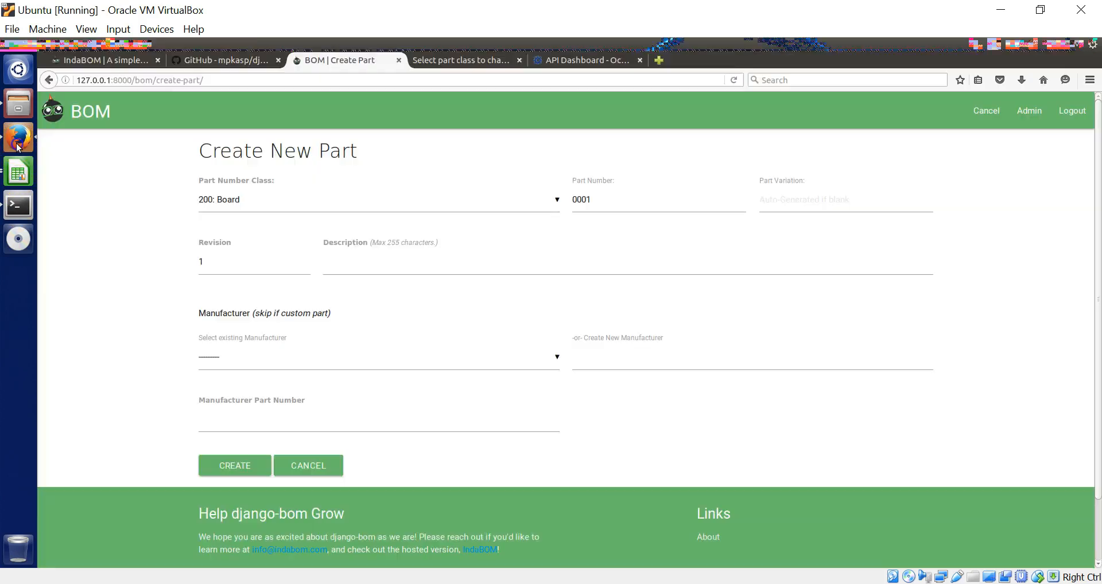
- Fill in description 'Motor Controller', new manufacturer RandomCompany and manufacturer part number MC1
click(641, 269)
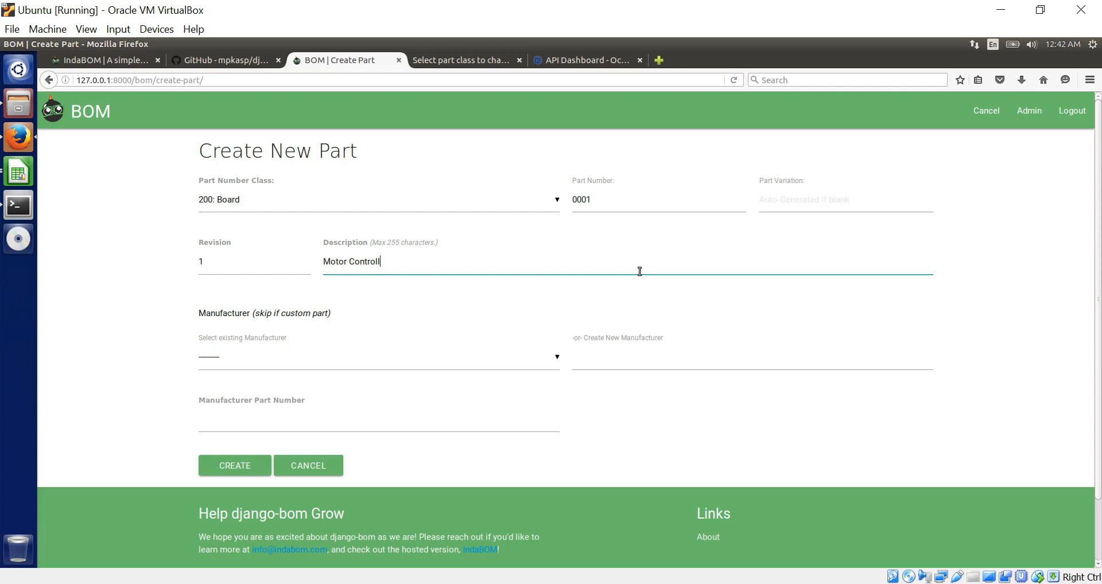
click(609, 368)
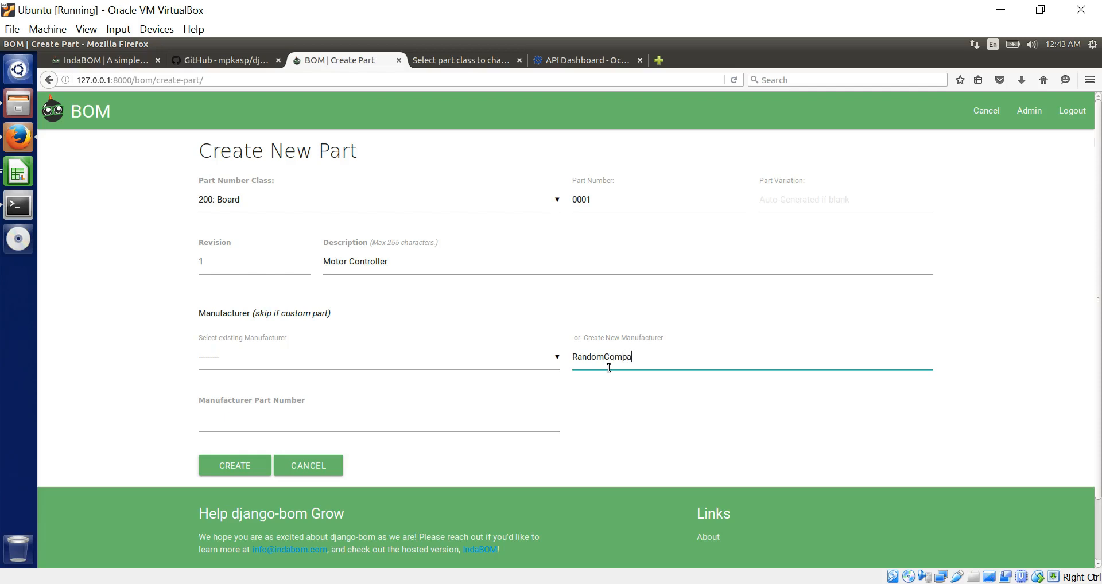
click(422, 420)
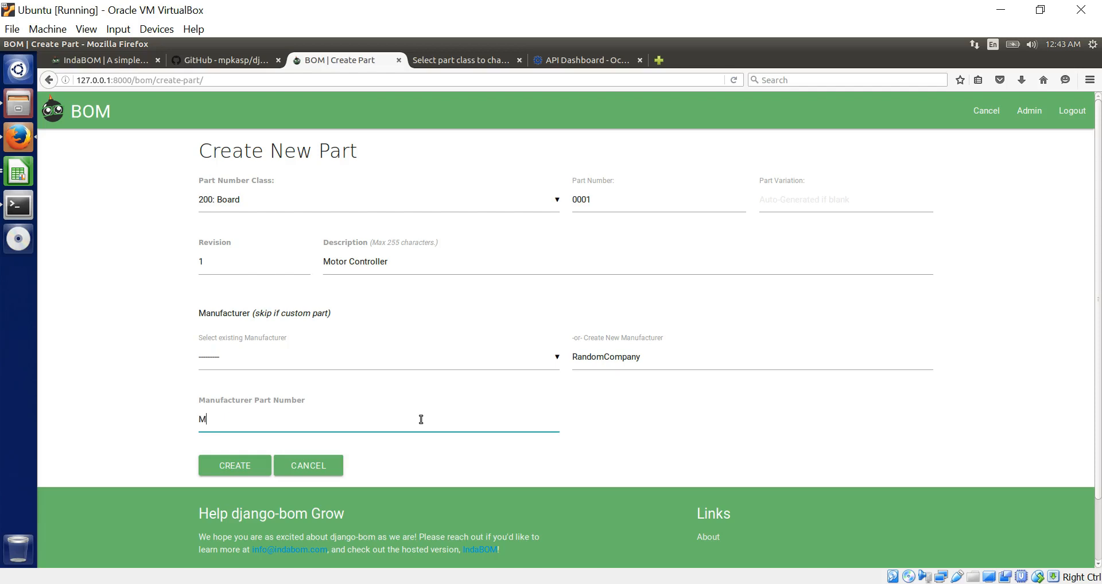
click(254, 464)
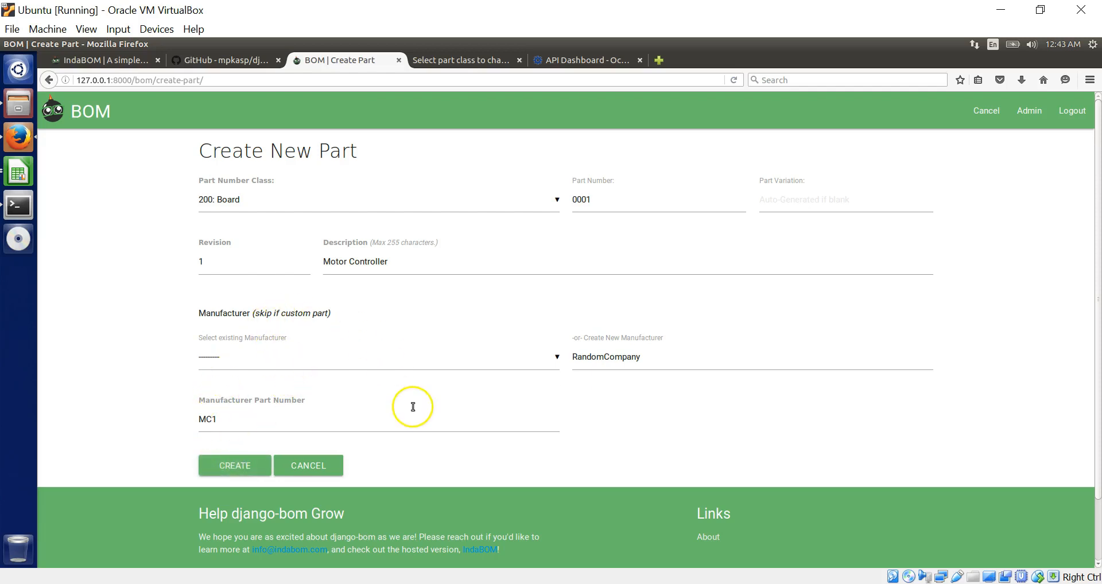
- Enter 'IP' as the part variation and create the part
click(801, 207)
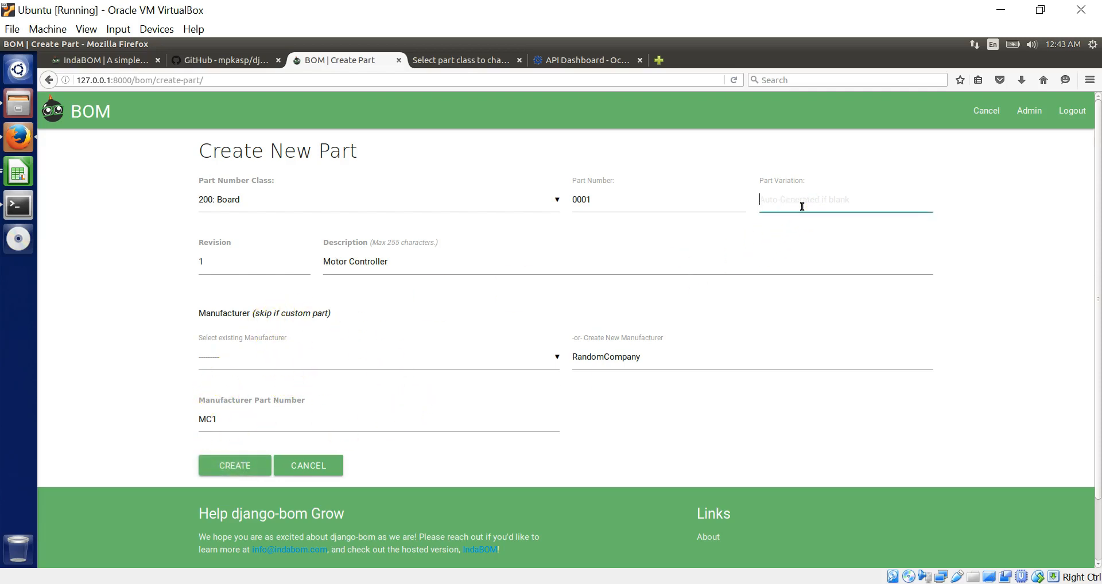
click(802, 207)
text(IP)
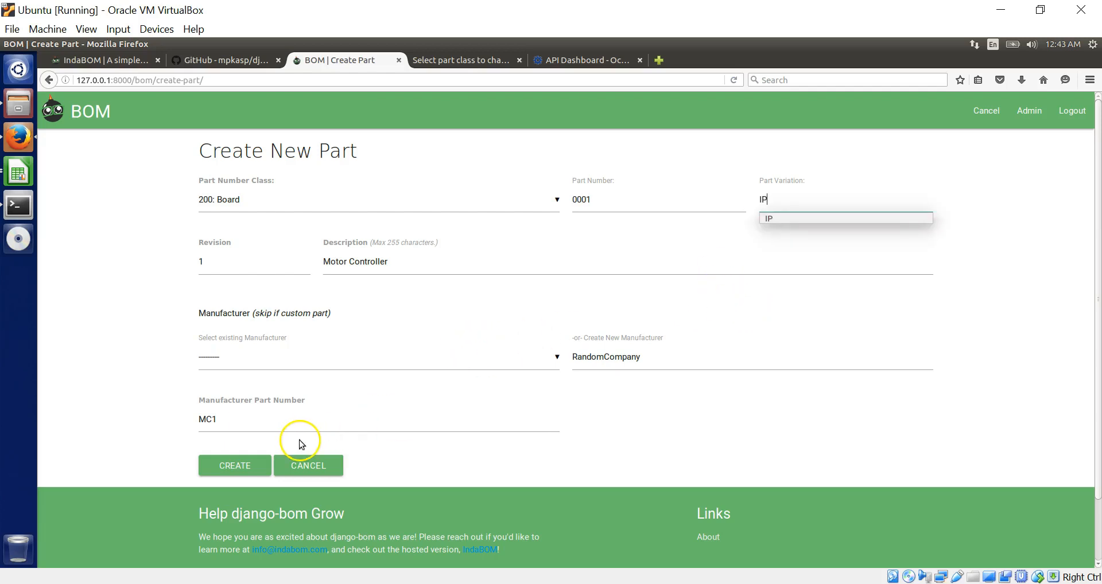
click(255, 466)
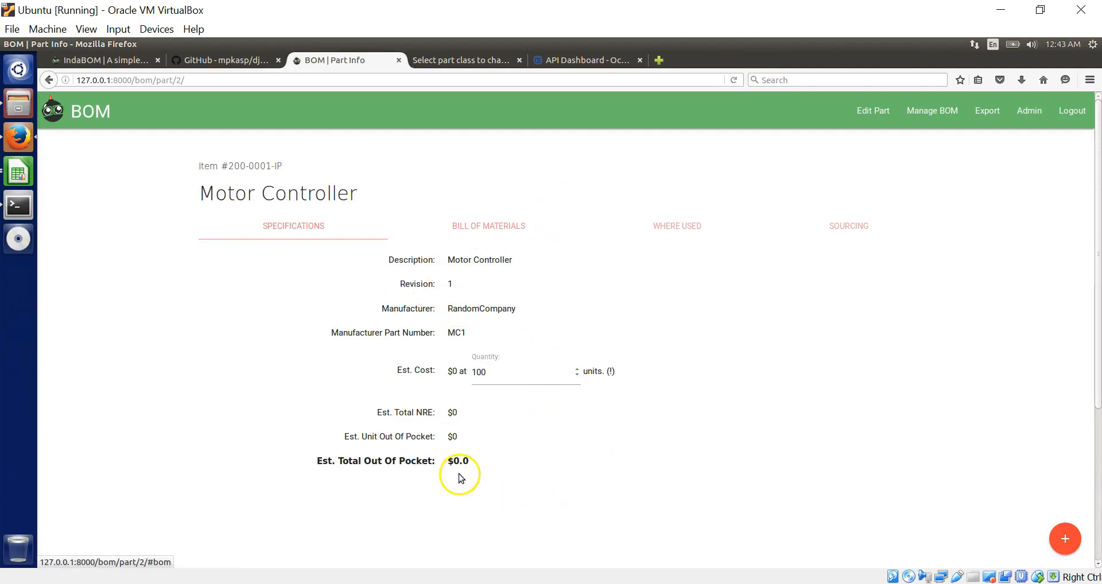
- Find Octopart sellers, delete the Digi-Key seller, and review the empty sourcing and BOM
click(863, 227)
click(673, 308)
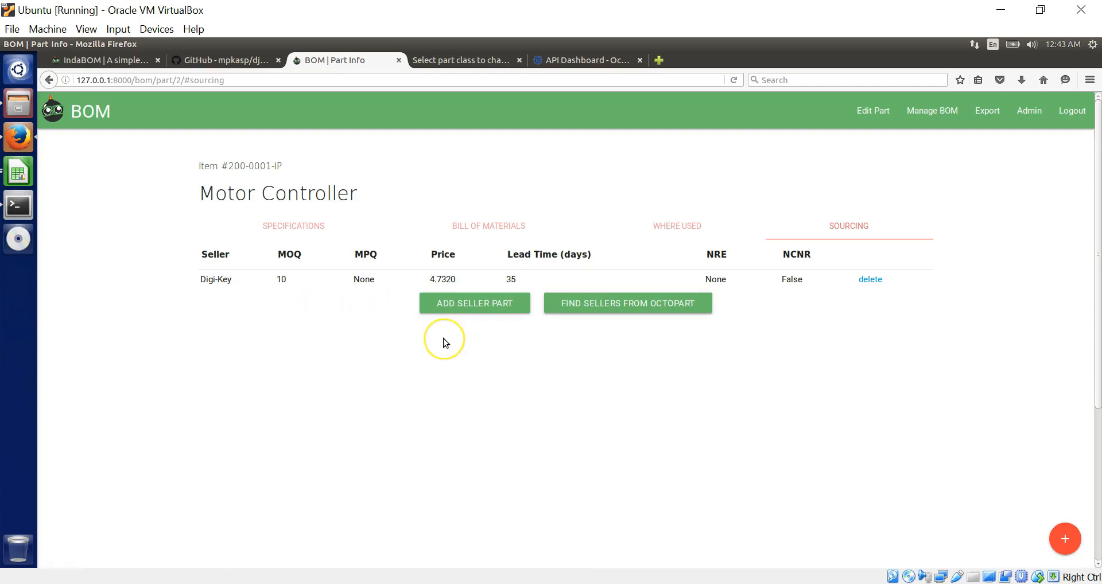
click(866, 283)
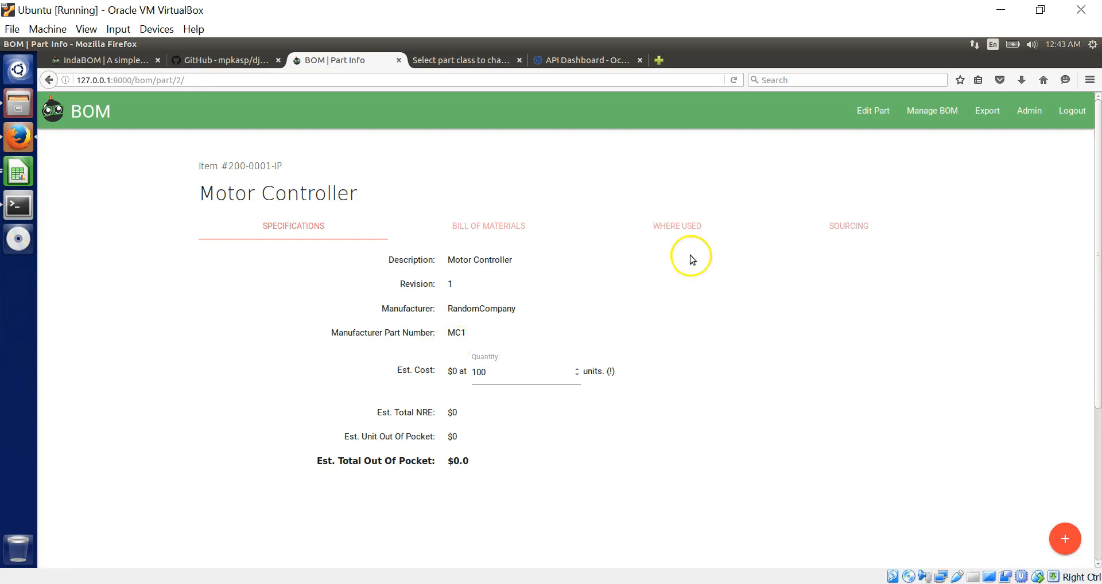
click(849, 225)
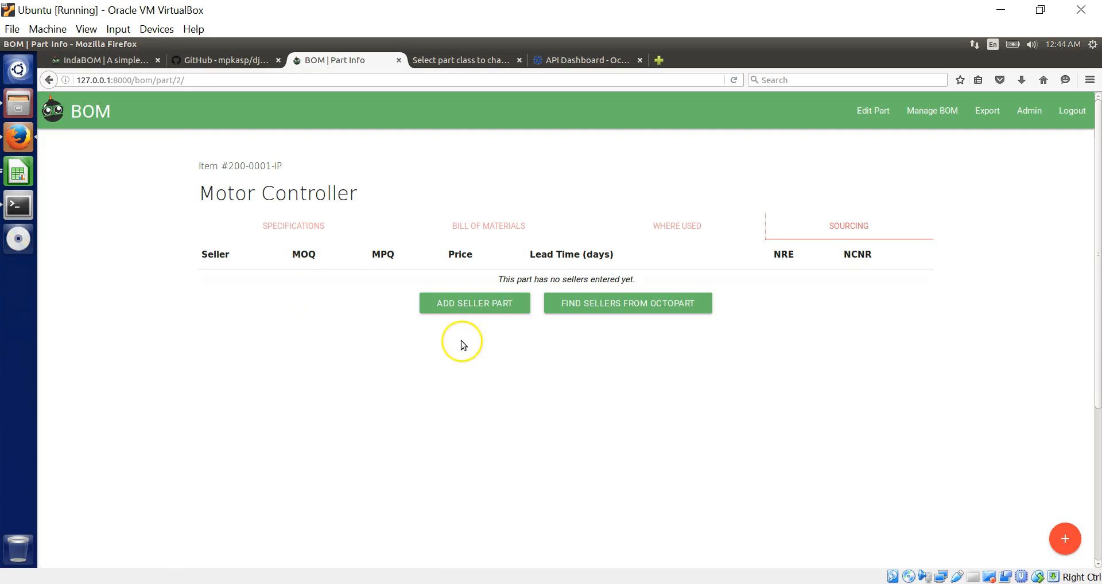
click(479, 225)
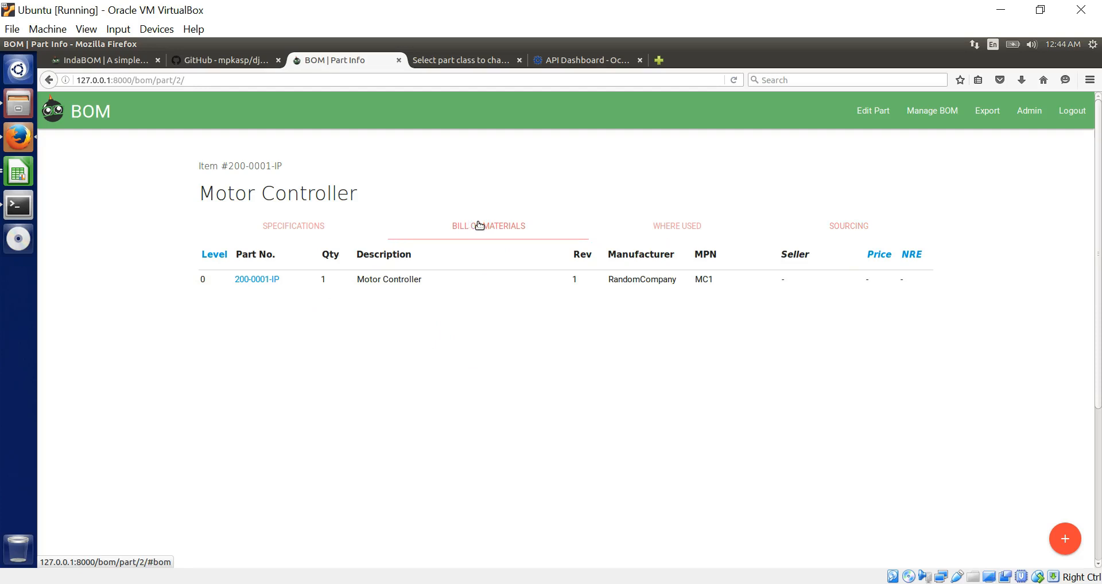
click(258, 280)
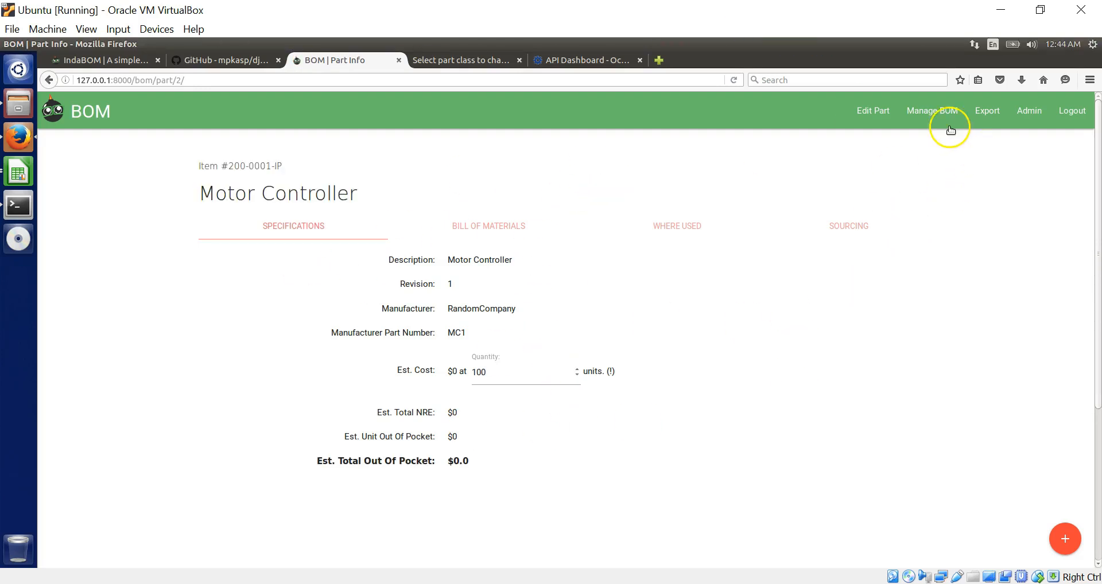
- In Manage BOM, add capacitor 100-0001-IP as a subpart with quantity 10
click(922, 115)
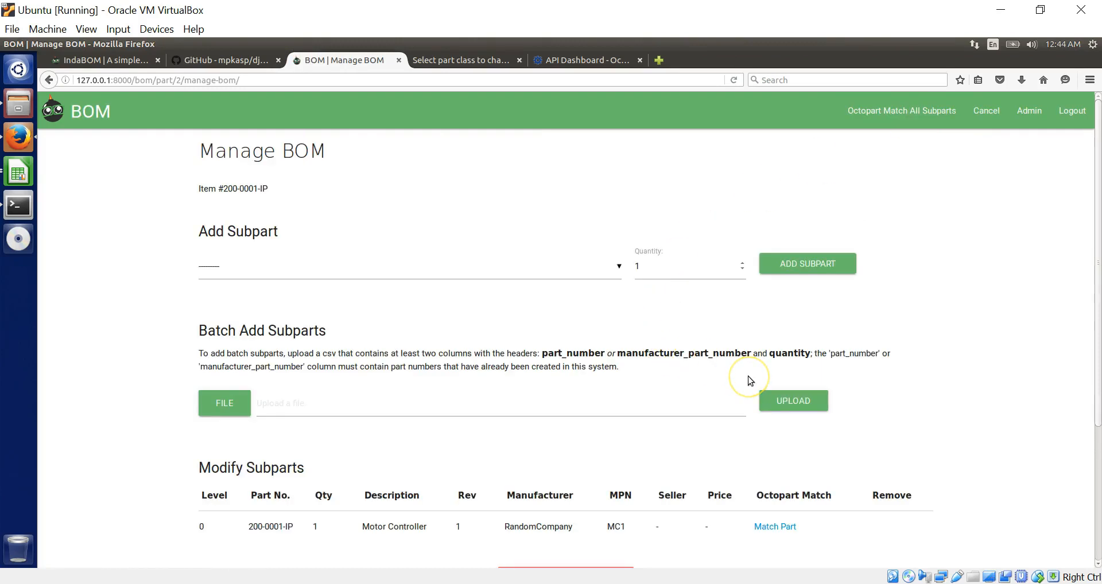
scroll(749, 377, down, 2)
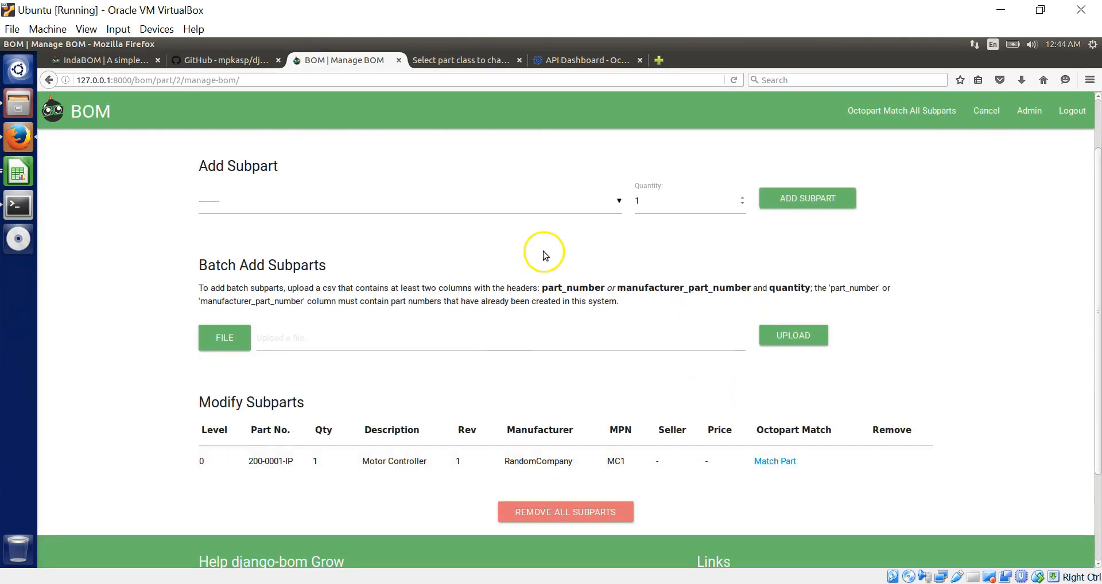
scroll(535, 253, up, 2)
click(600, 277)
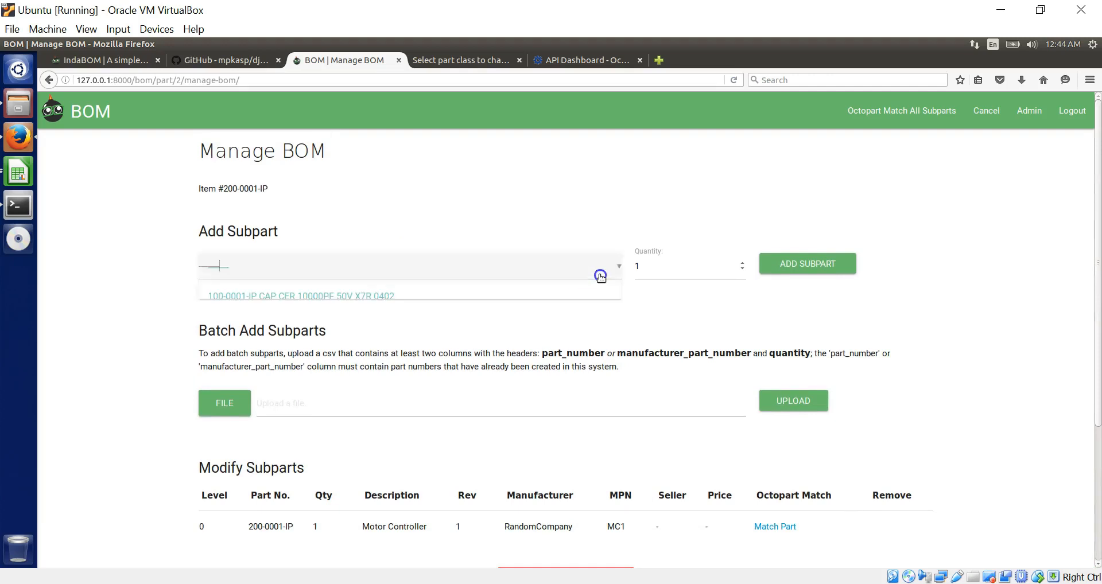
click(493, 298)
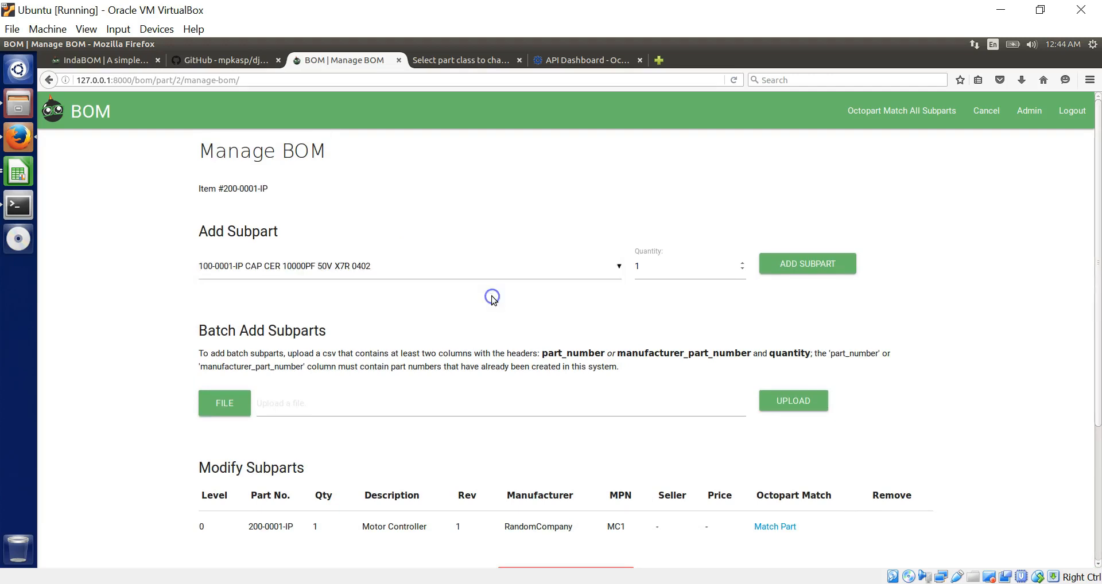
click(665, 270)
drag(665, 270, 634, 266)
text(10)
click(811, 265)
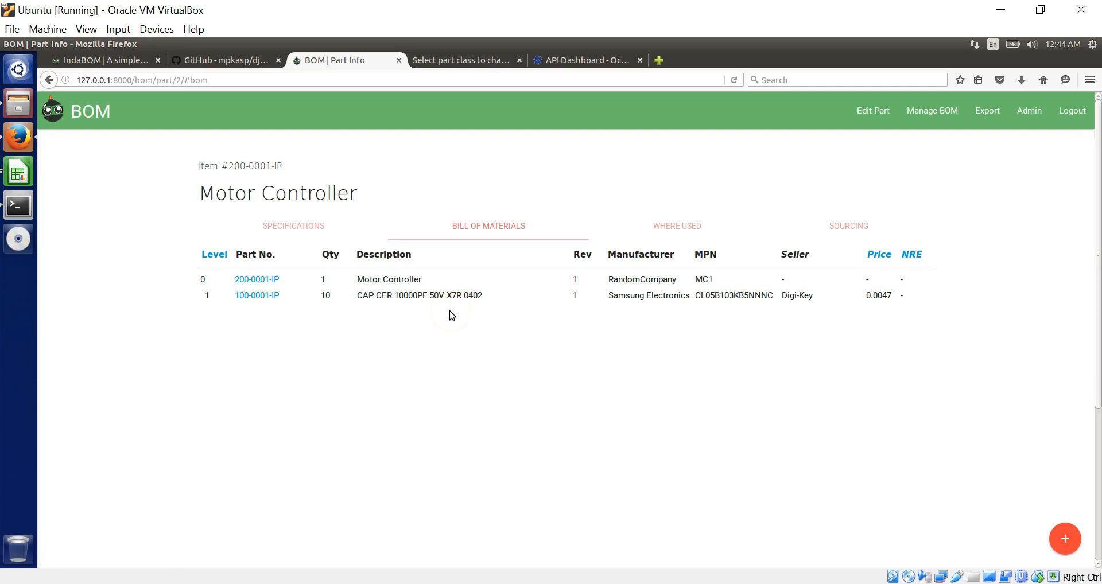
click(309, 227)
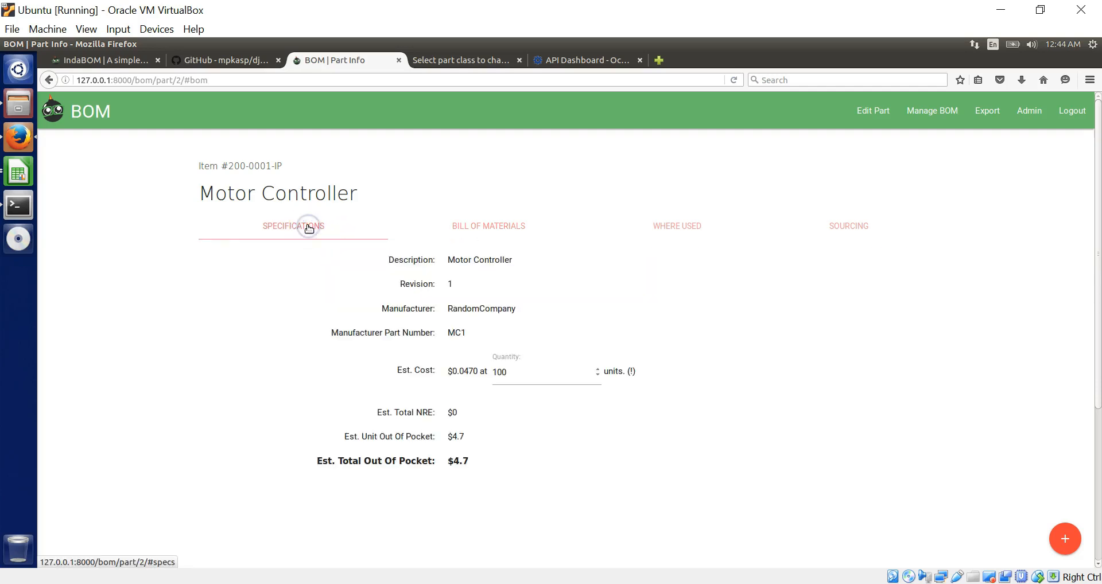
click(533, 378)
drag(533, 378, 470, 376)
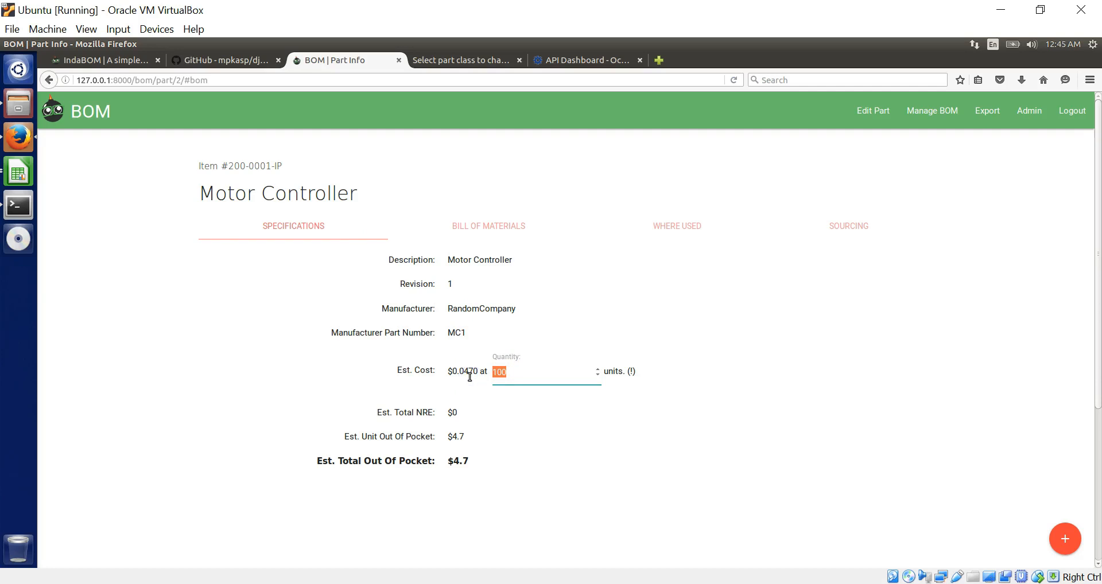
click(495, 222)
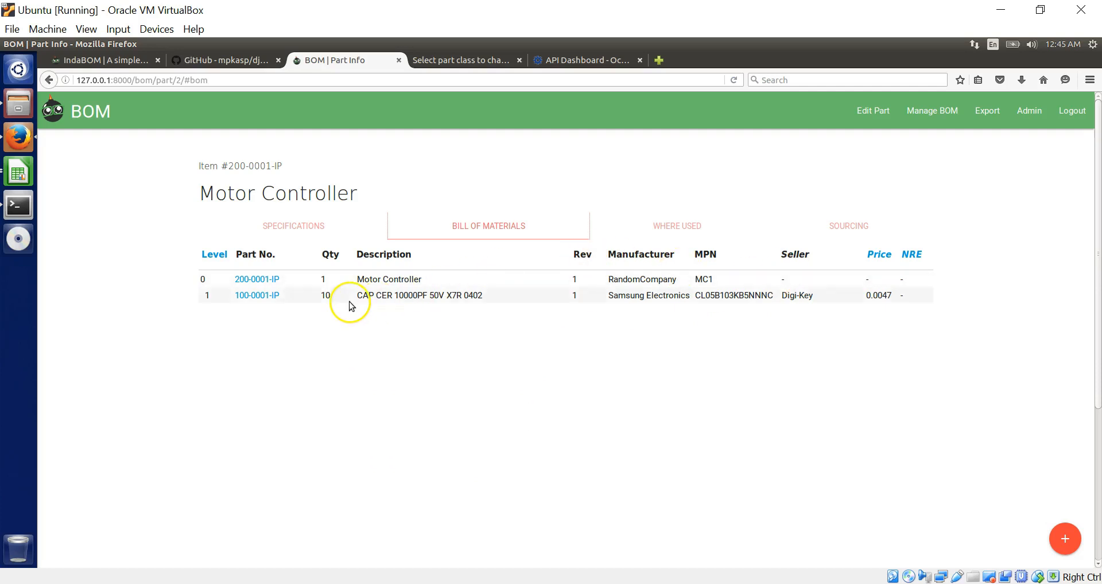
click(273, 296)
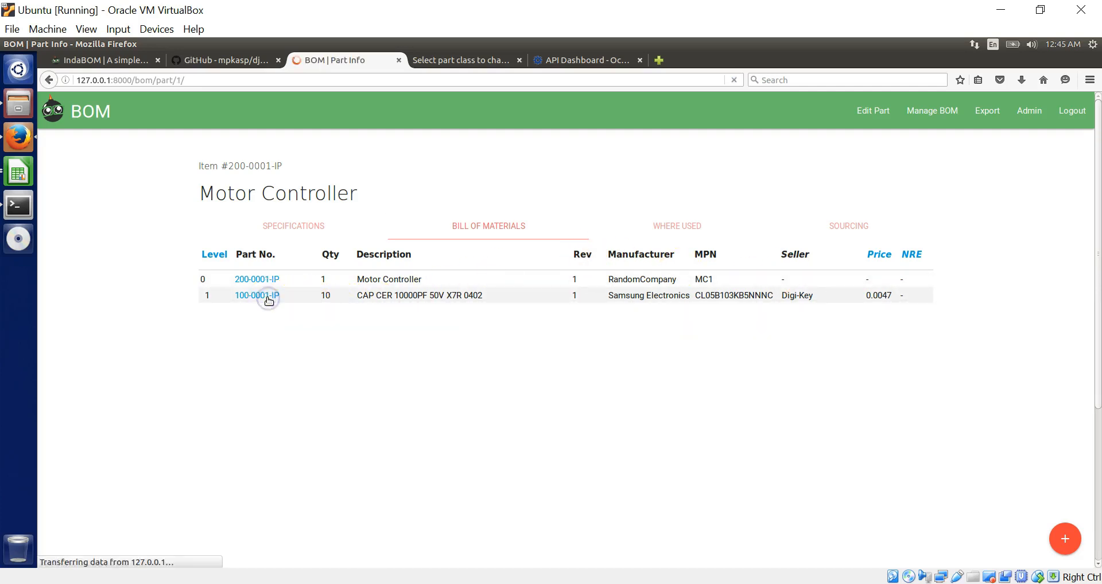
click(840, 224)
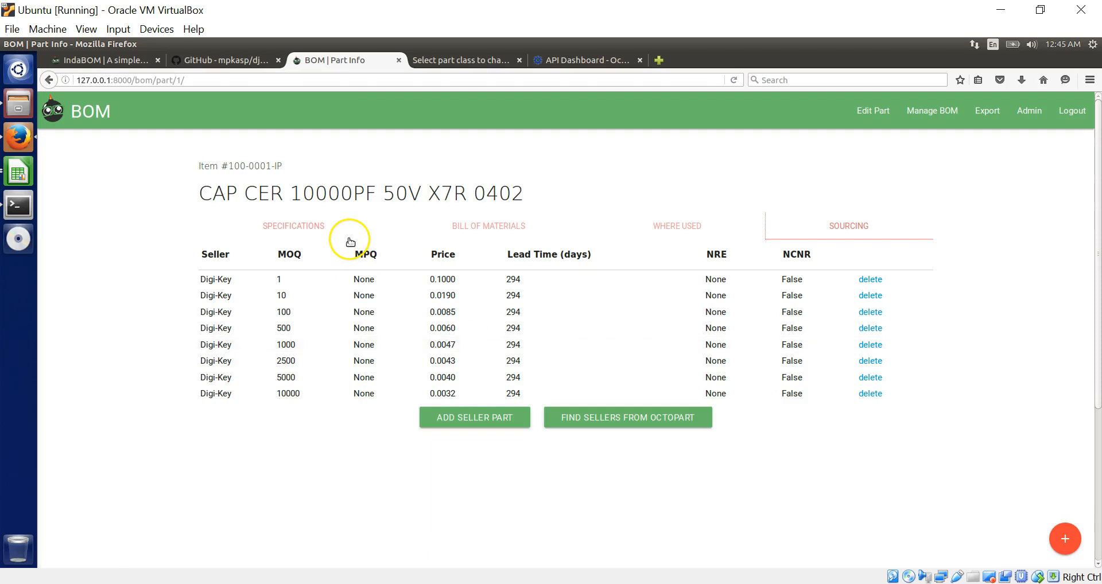
click(297, 228)
click(515, 371)
click(48, 80)
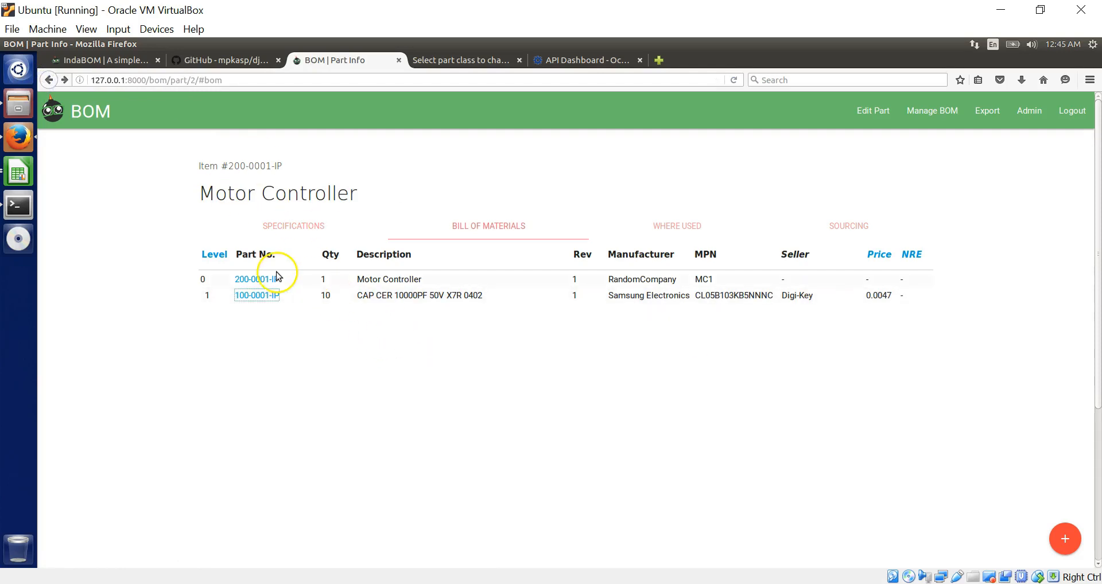
click(270, 280)
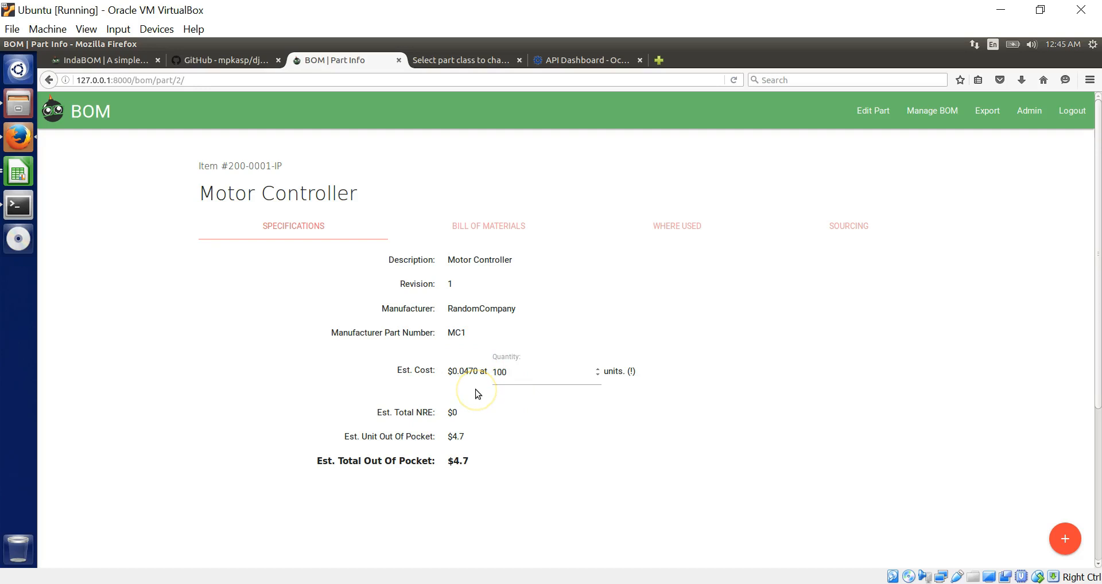
- Change the cost-estimate quantity from 100 to 1 and view the repriced bill of materials
double_click(516, 371)
text(1)
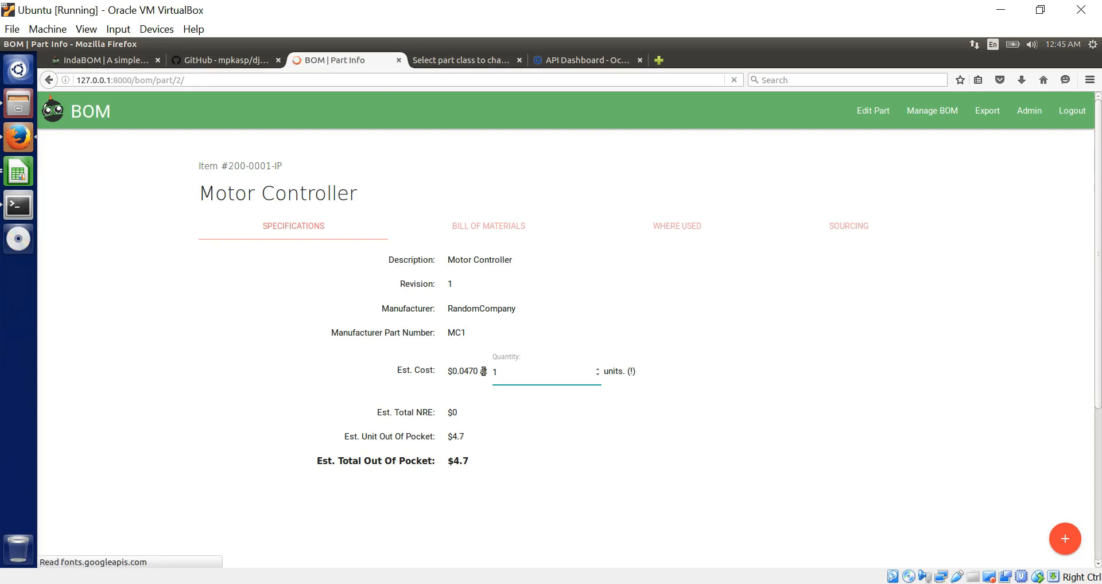
click(434, 372)
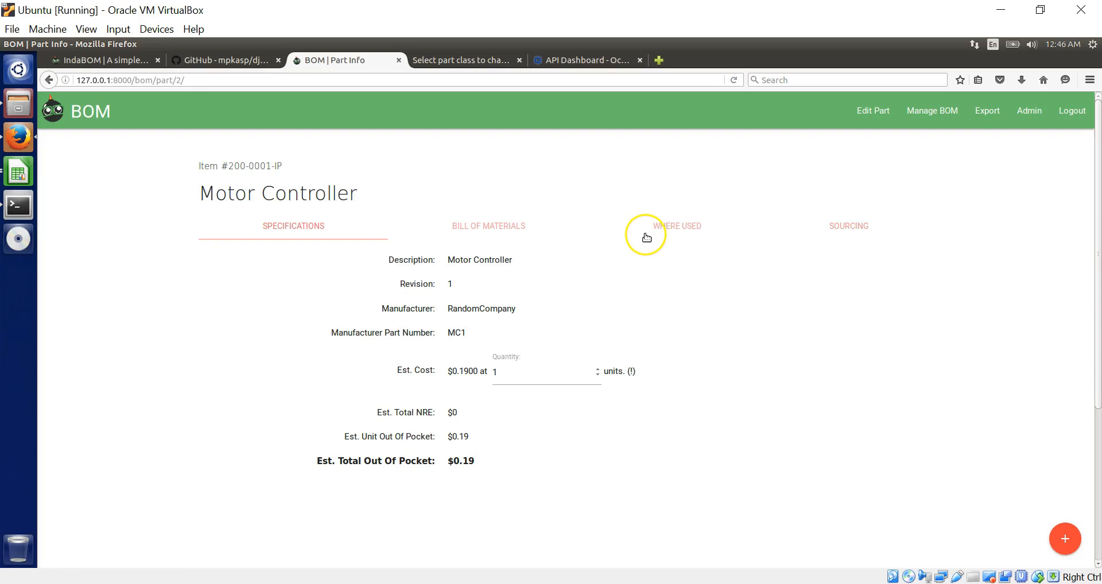
click(503, 226)
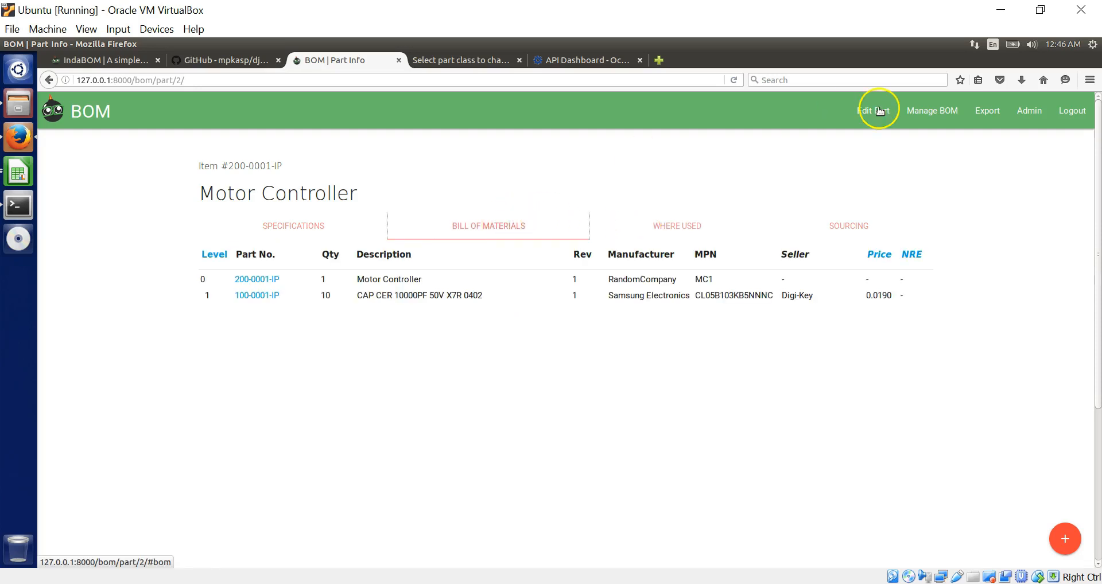
- Export the BOM to 200-0001-IP_indabom_parts_indented.csv and open it from recent downloads
click(988, 115)
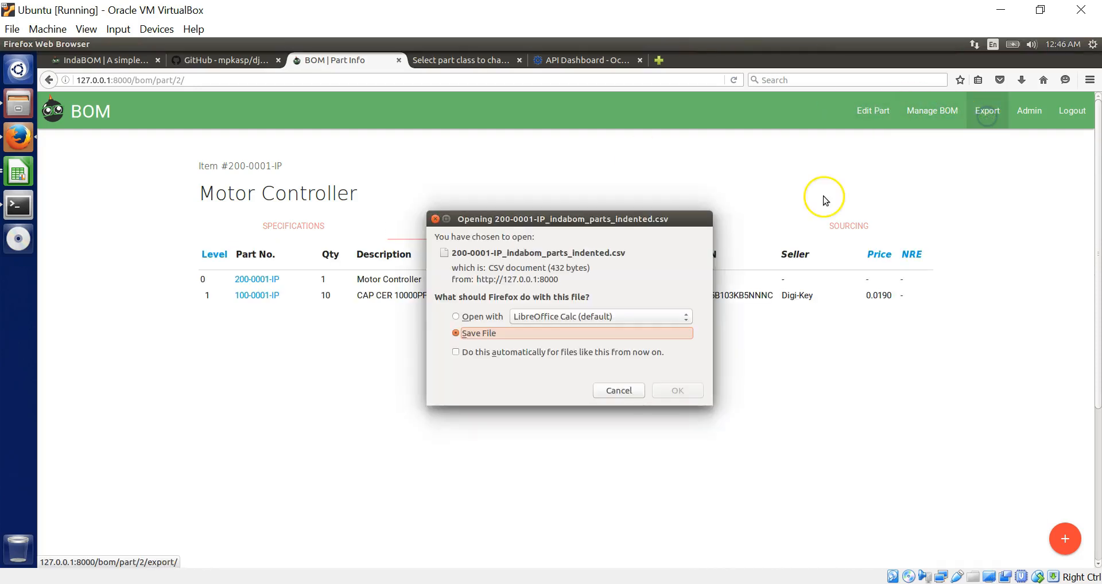
click(617, 391)
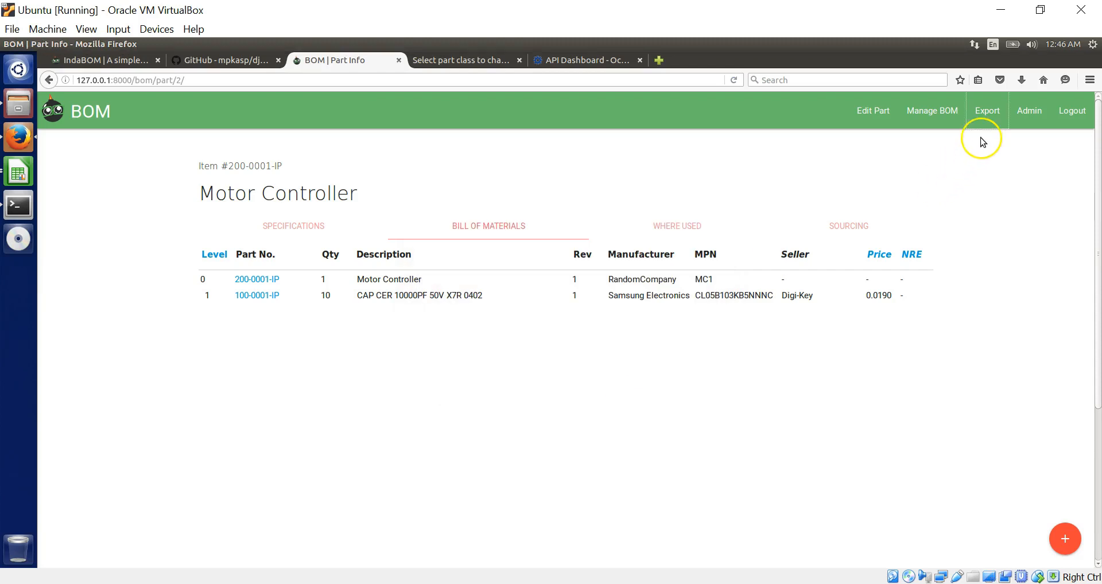
click(987, 115)
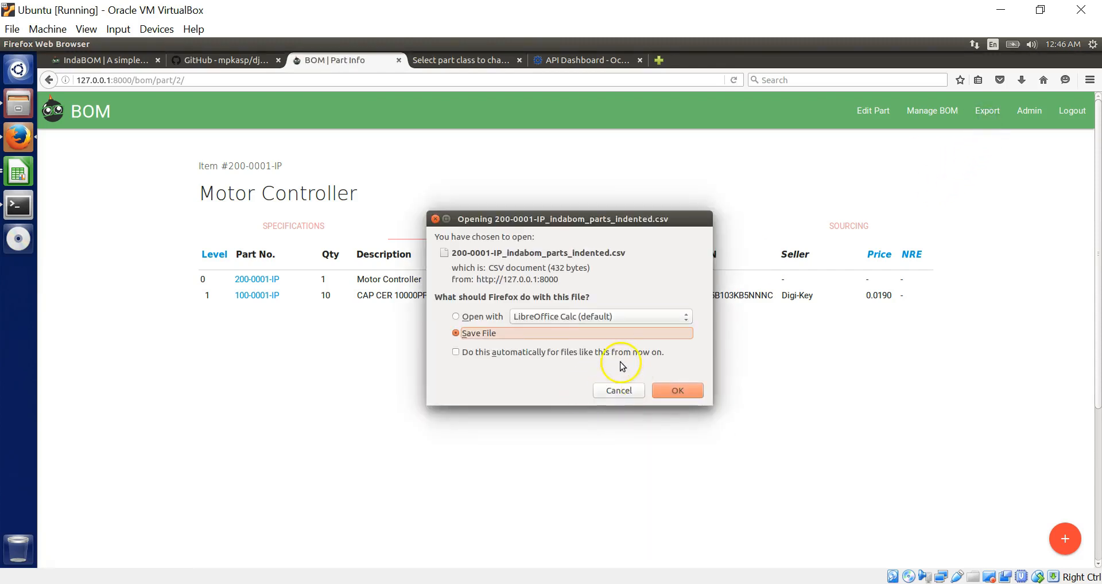
click(677, 390)
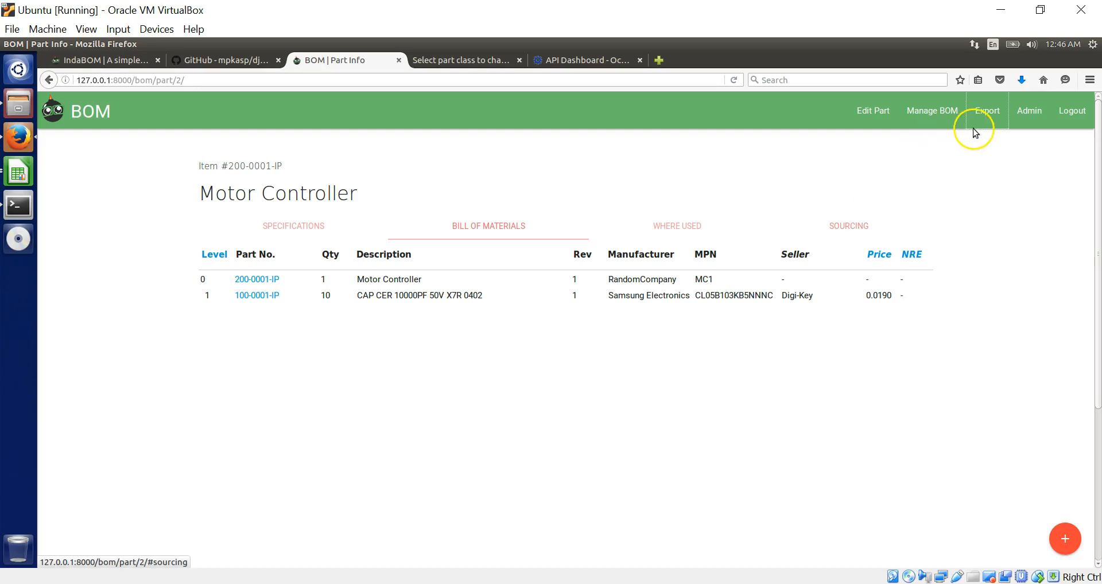
click(1022, 80)
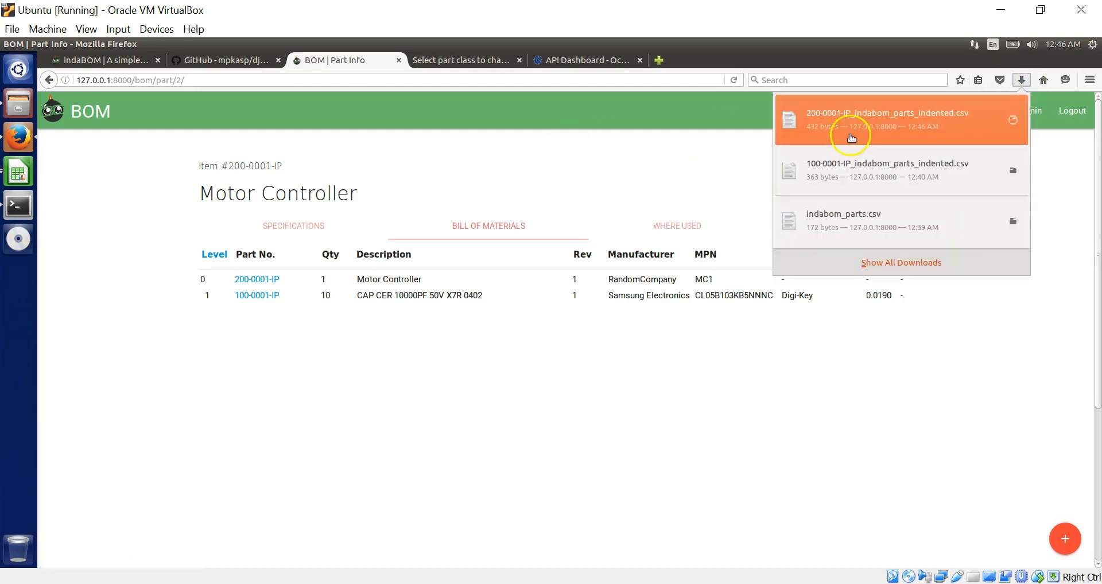
click(858, 127)
- Import the CSV in Calc, check the 0.19 cost in N3, then view the part's sellers
click(682, 489)
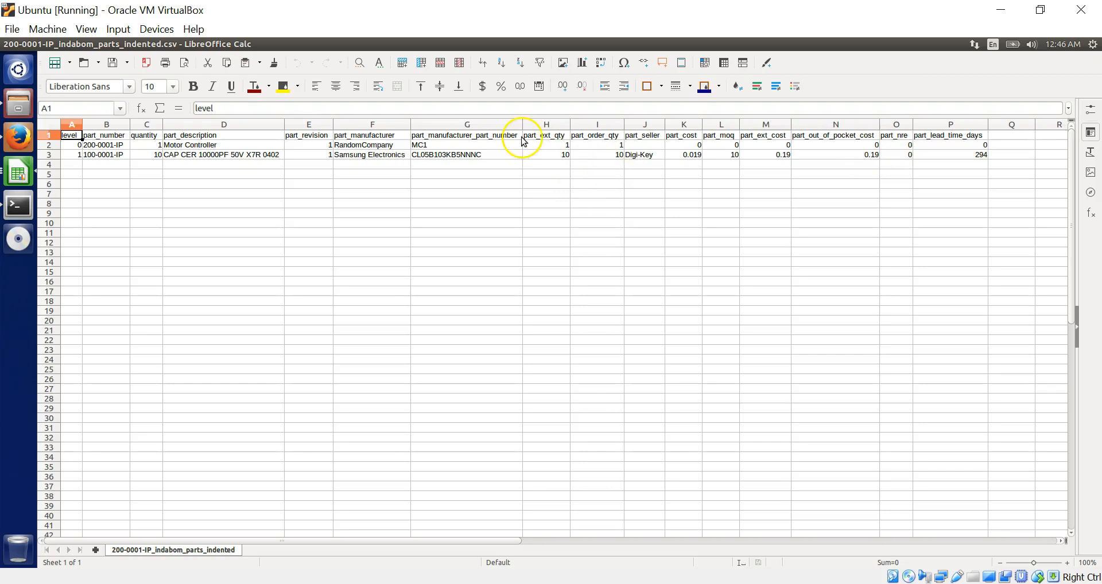
click(870, 155)
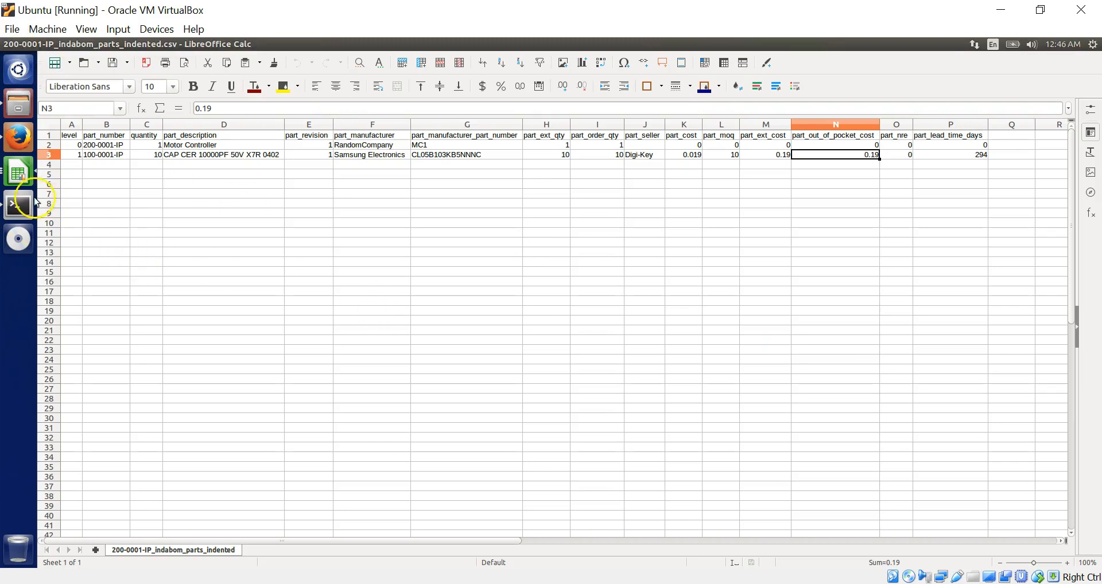
click(21, 136)
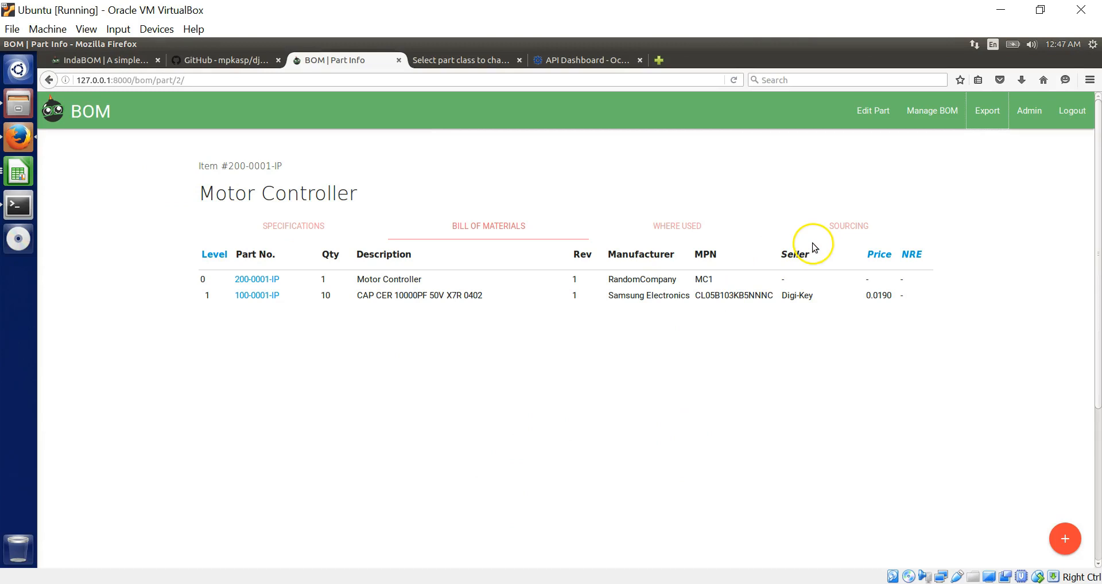
click(853, 227)
- Add a new seller 'Local seller' with unit cost 12 to the Motor Controller and save it
click(486, 304)
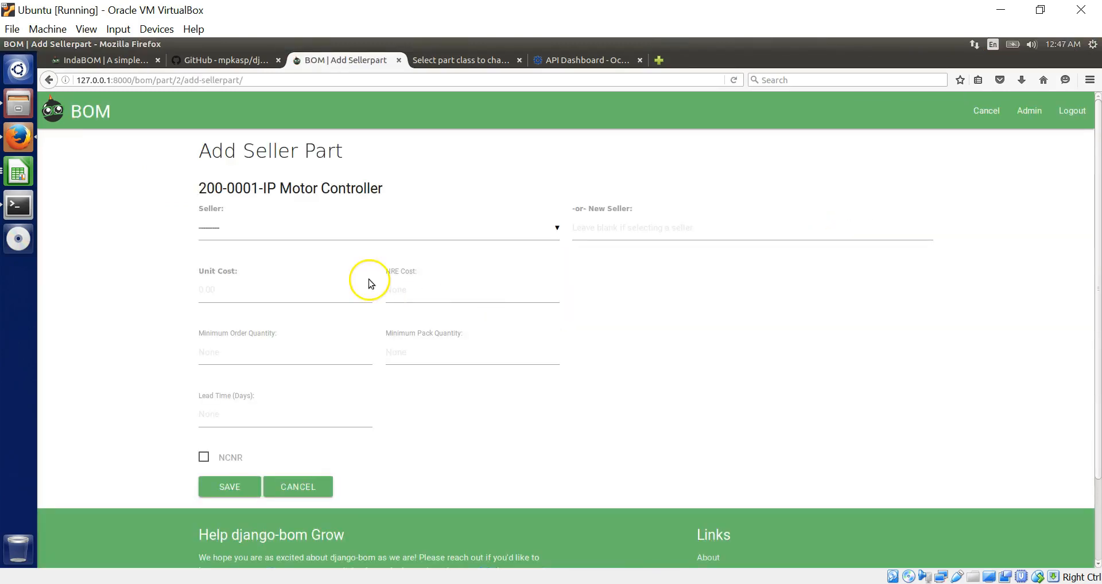
click(280, 236)
click(609, 239)
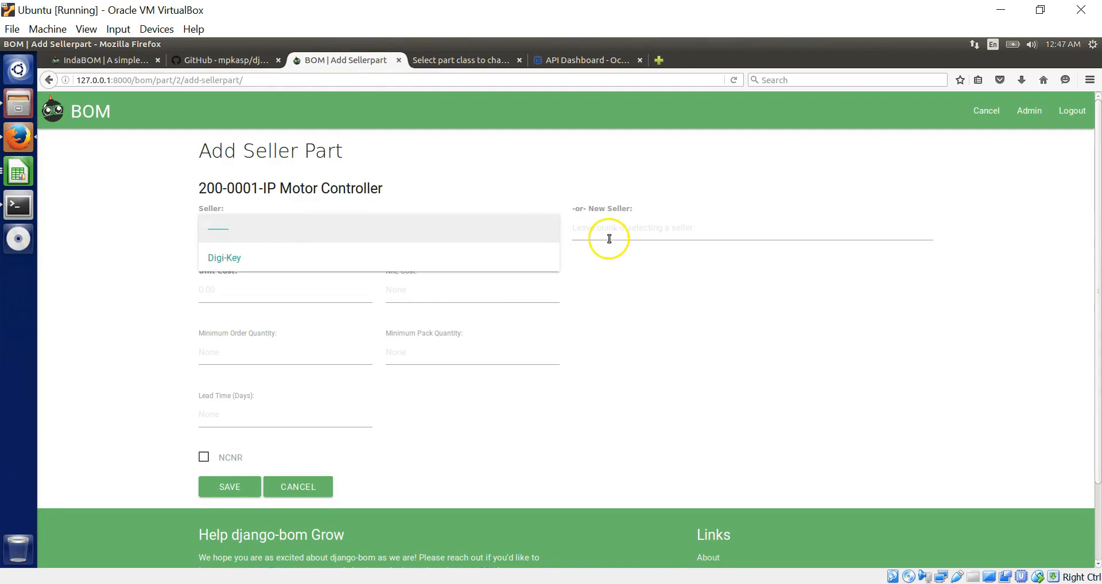
text(Local seller)
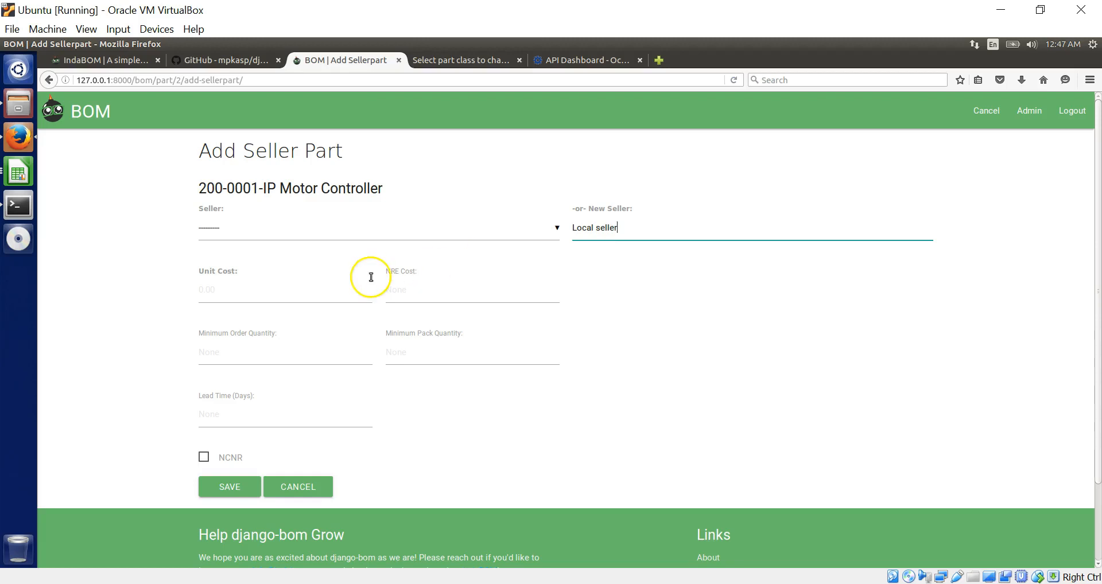
click(295, 296)
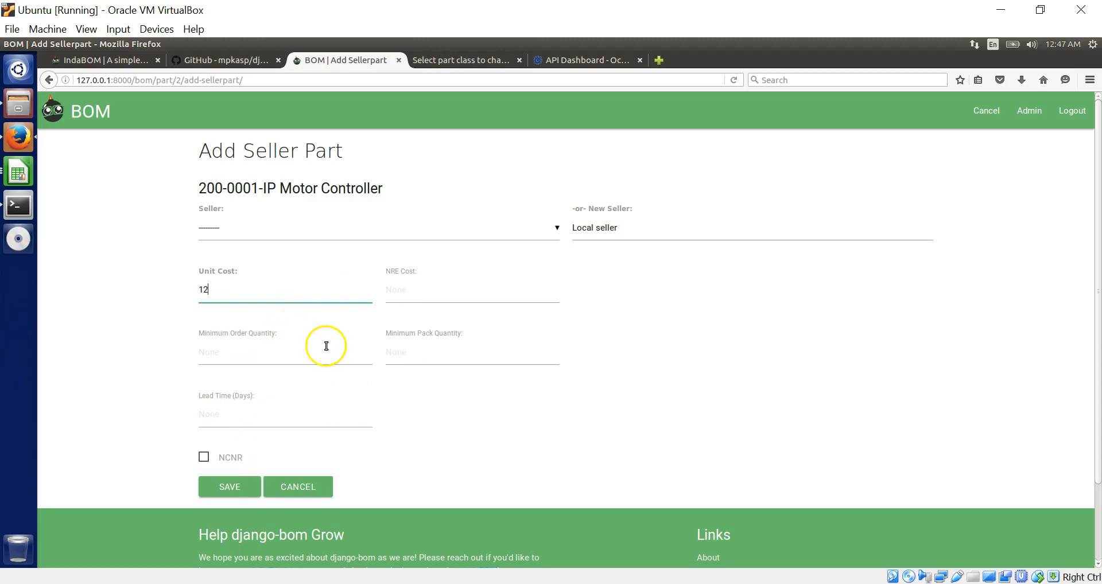
click(230, 487)
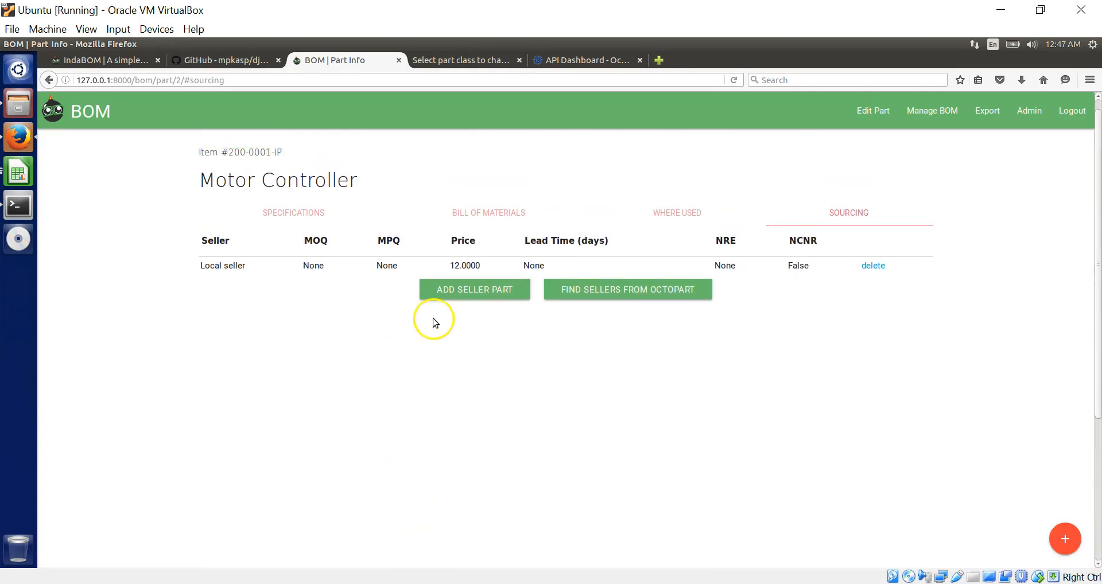
click(320, 215)
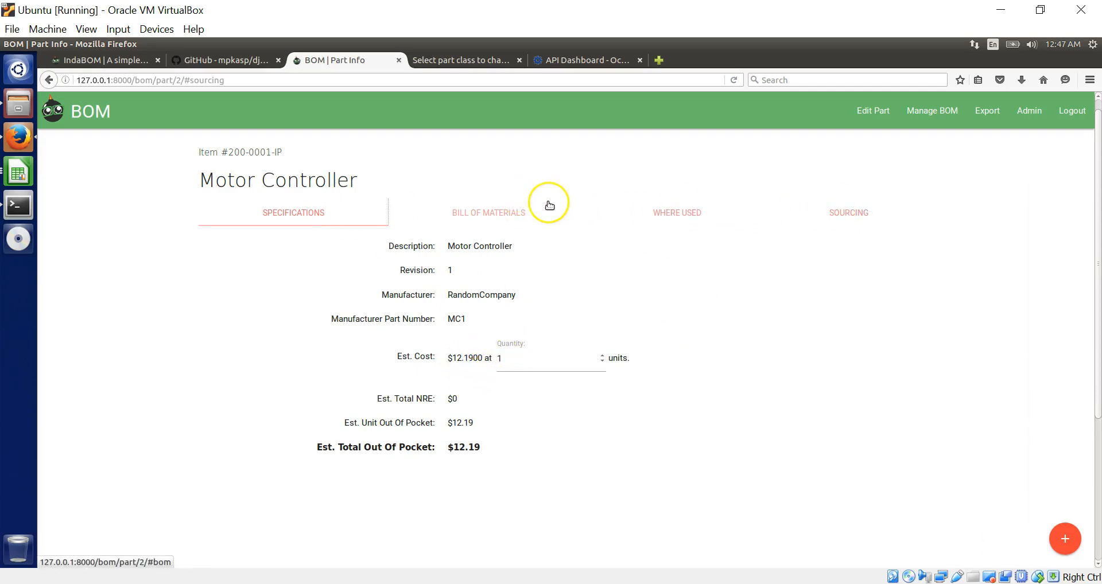
click(514, 214)
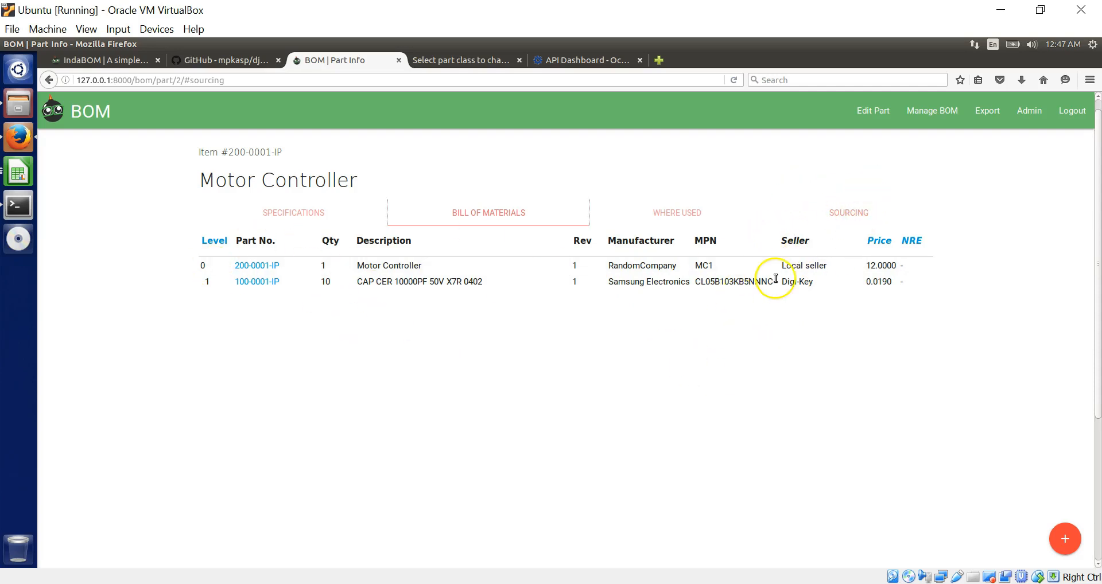
click(848, 216)
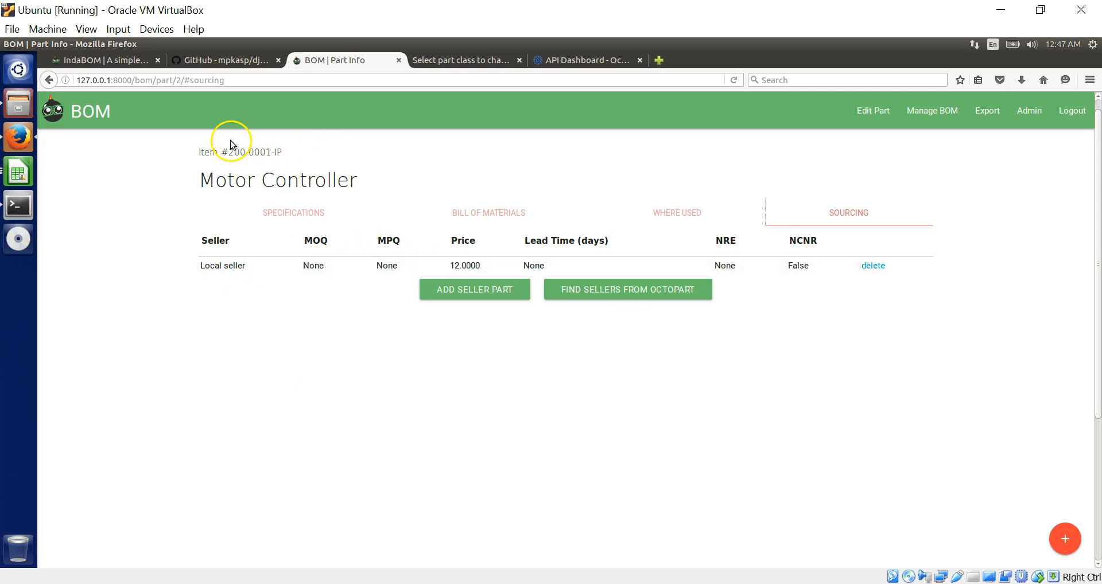
mouse_move(153, 83)
mouse_down()
mouse_move(323, 69)
mouse_move(165, 76)
mouse_up()
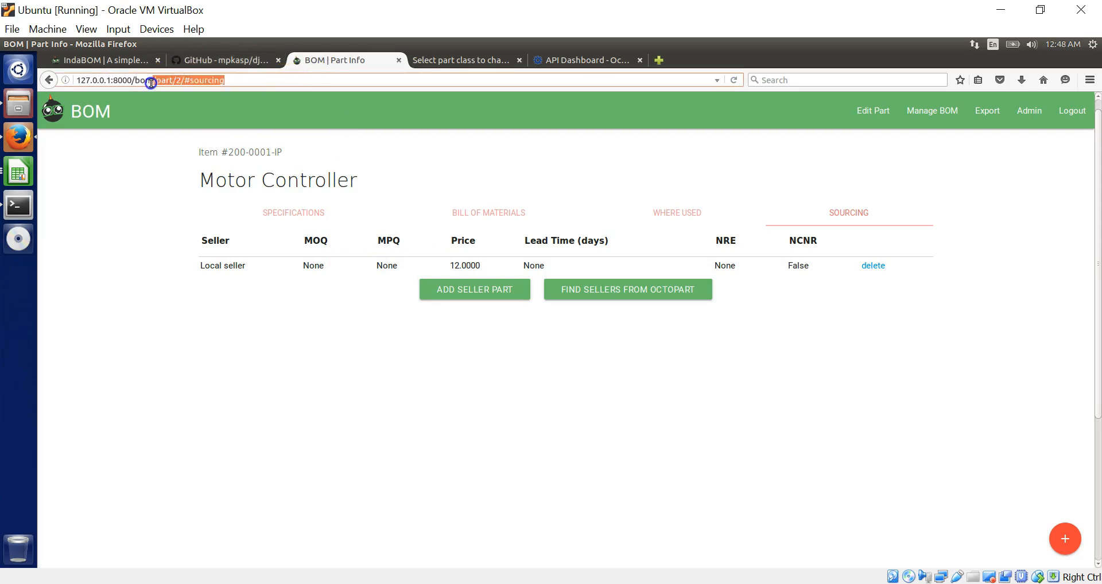
- Open capacitor 100-0001-IP, recalculate its estimated cost for 1000 units, and view its sourcing price breaks
key(BackSpace)
key(Return)
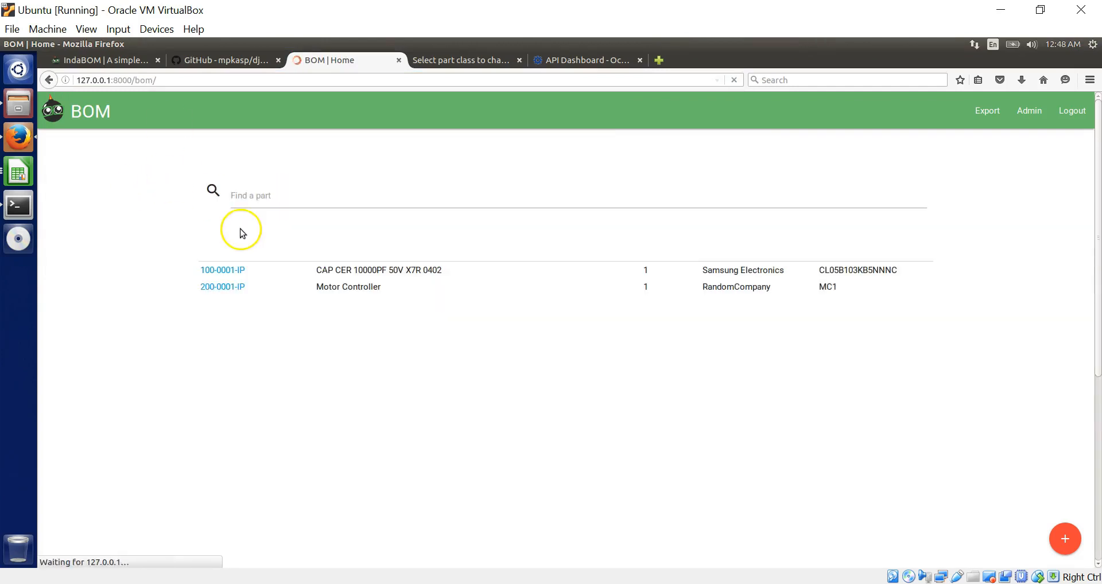
click(223, 271)
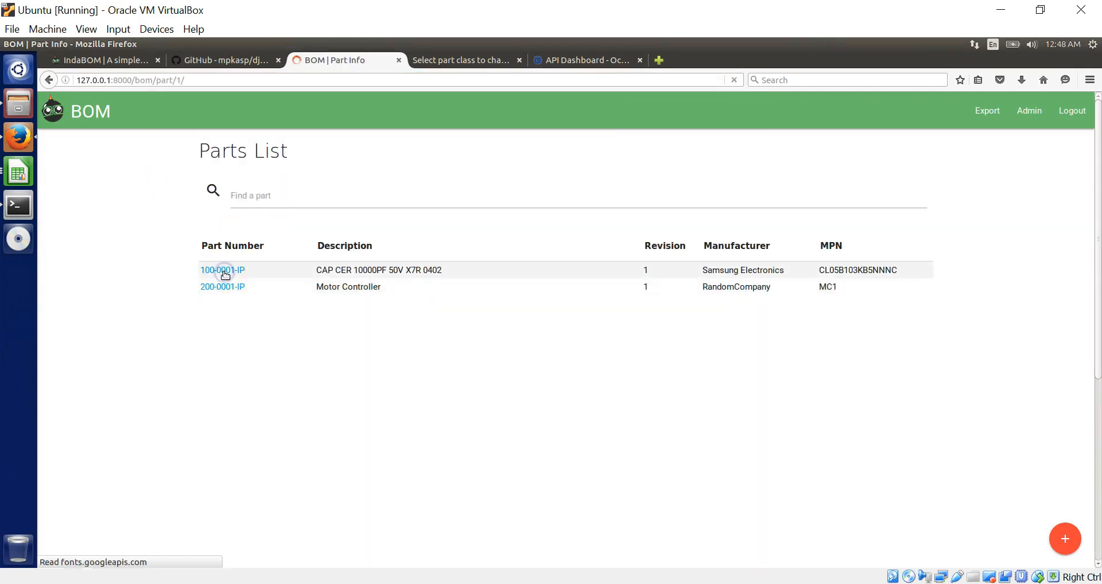
drag(527, 374, 428, 373)
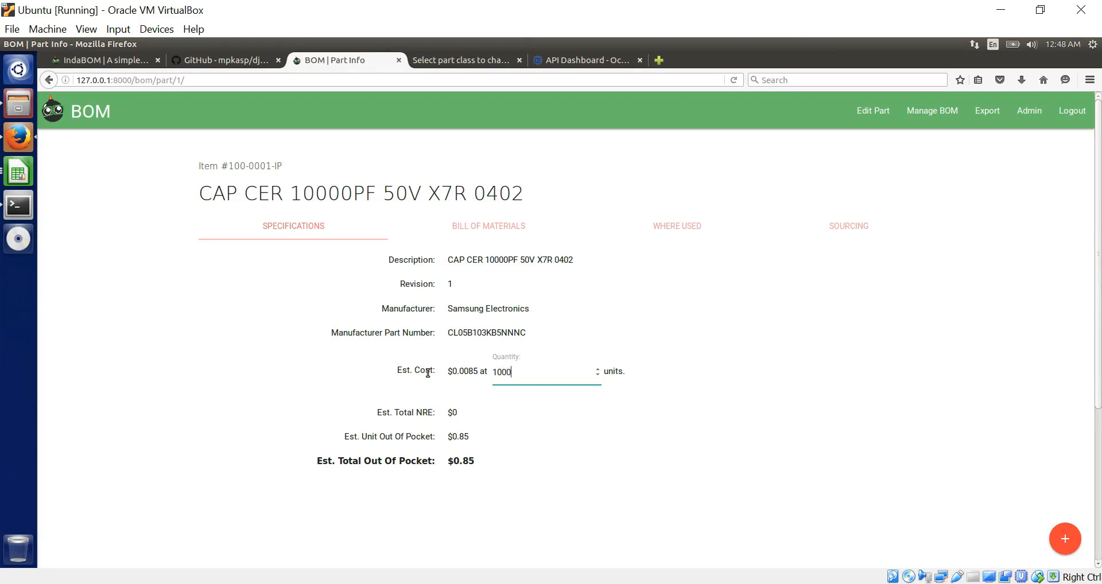
key(Return)
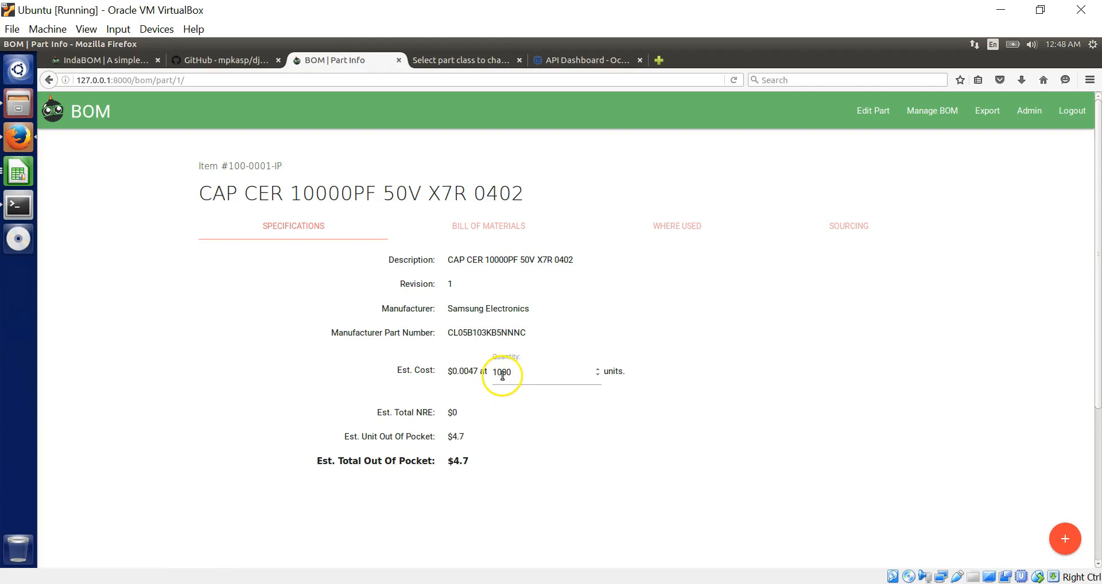
click(854, 226)
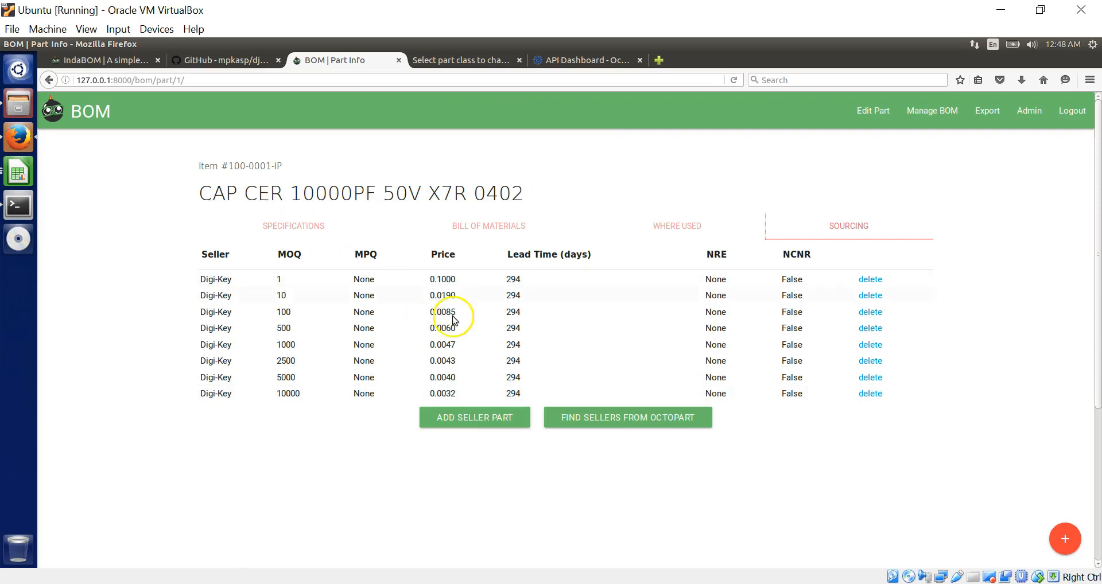
- Go back to the /bom/ parts list and select the capacitor's manufacturer part number
drag(206, 76, 158, 81)
key(BackSpace)
key(Return)
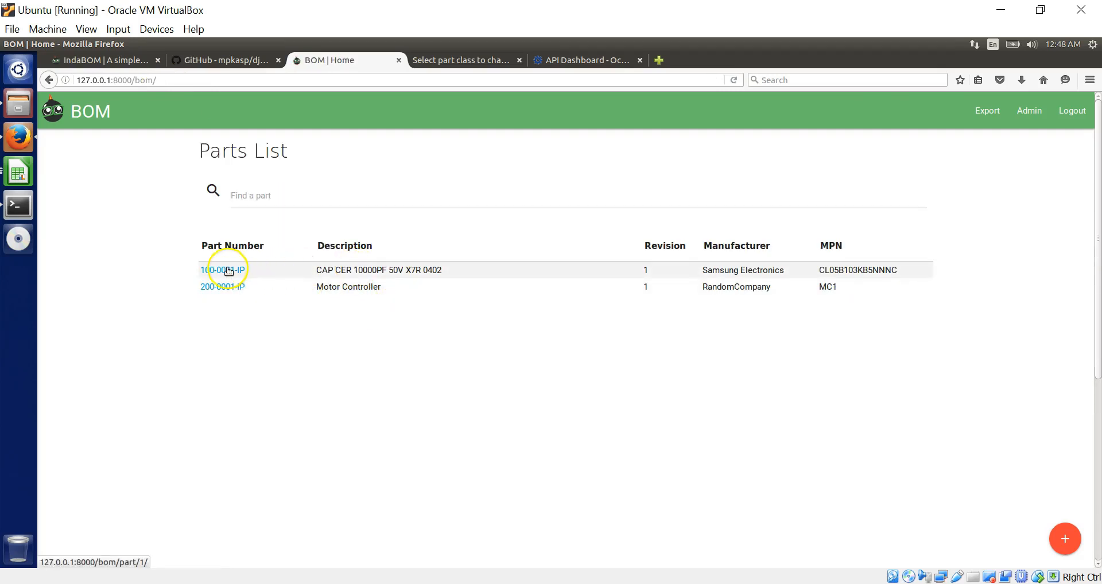
drag(813, 275, 897, 272)
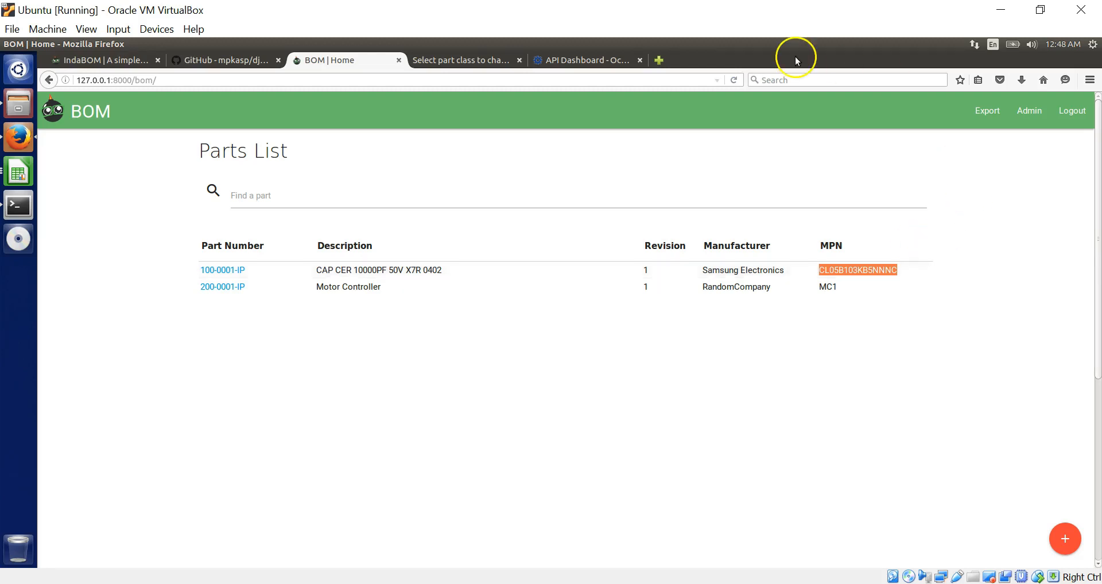
- In a new tab, load Digi-Key's product page for capacitor CL05B103KB5NNNC
click(658, 60)
text(dig)
key(Down)
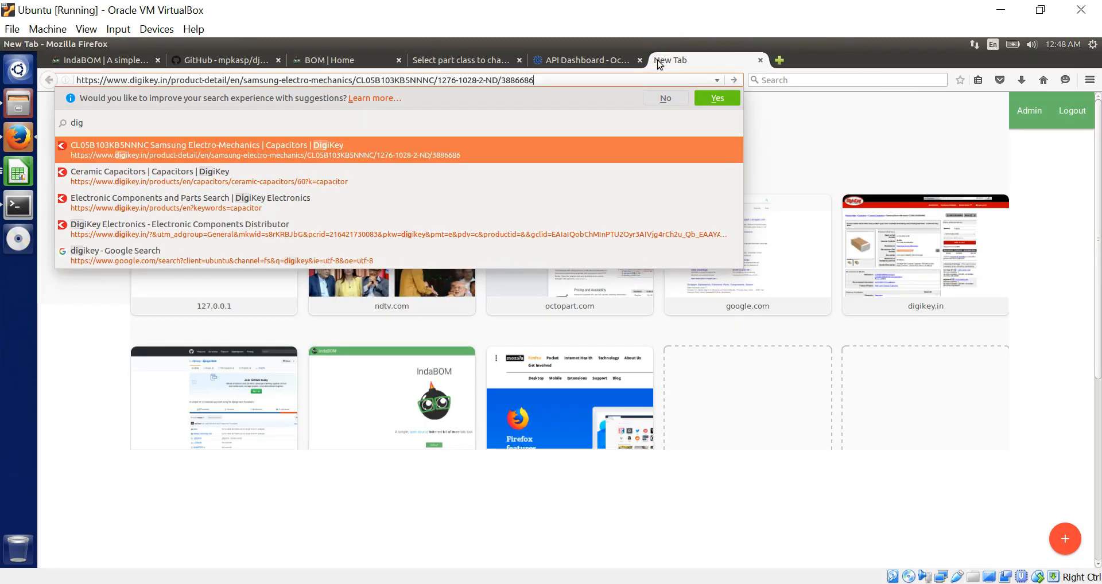
key(Return)
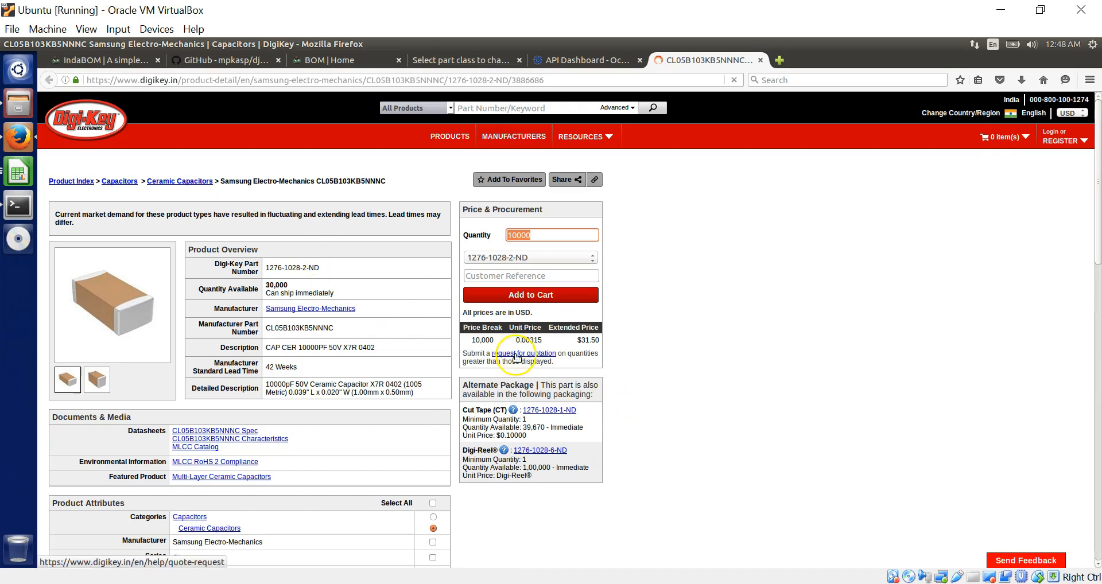
- Check the Cut Tape 1276-1028-1-ND listing, return to the product page, then go back to the BOM tab
click(552, 411)
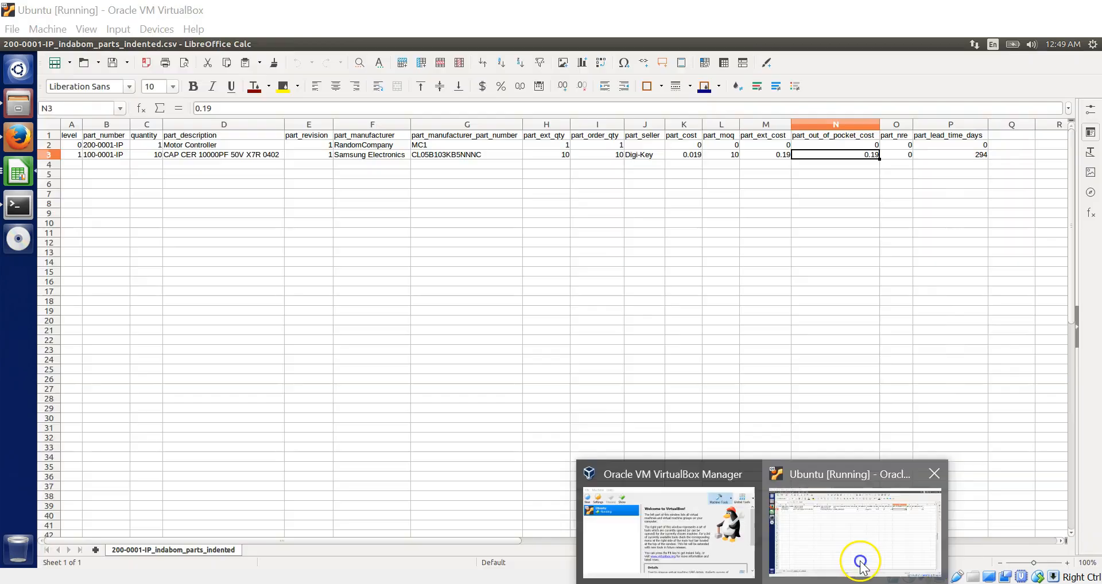
click(860, 562)
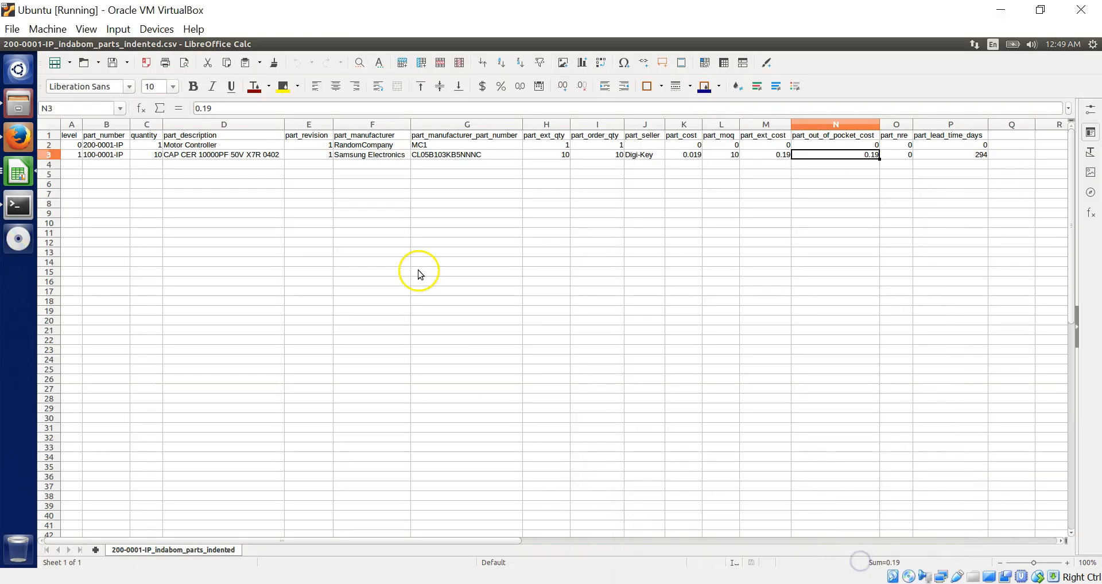
click(29, 143)
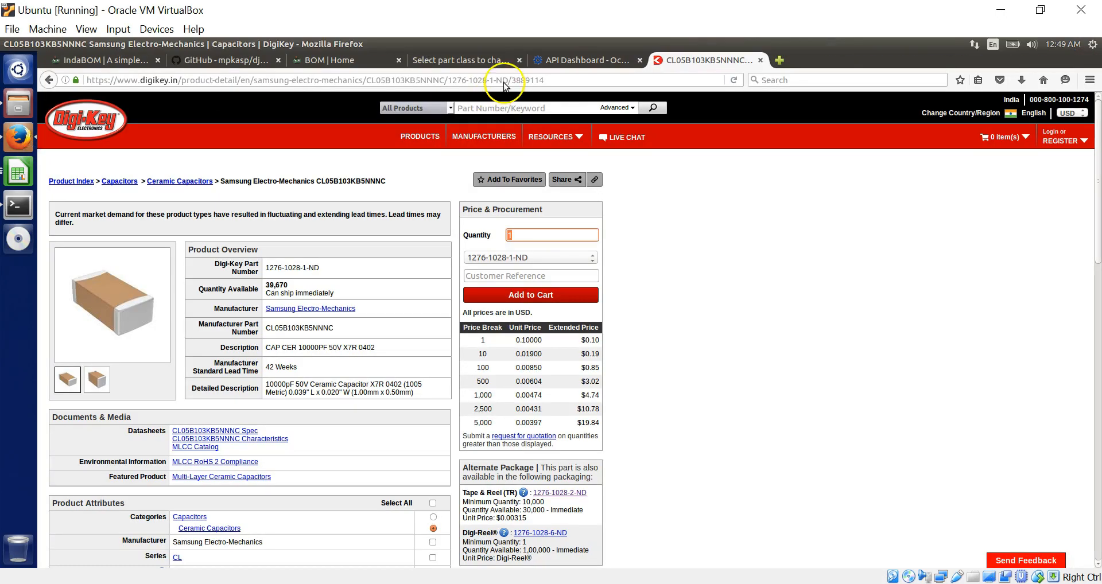
click(304, 66)
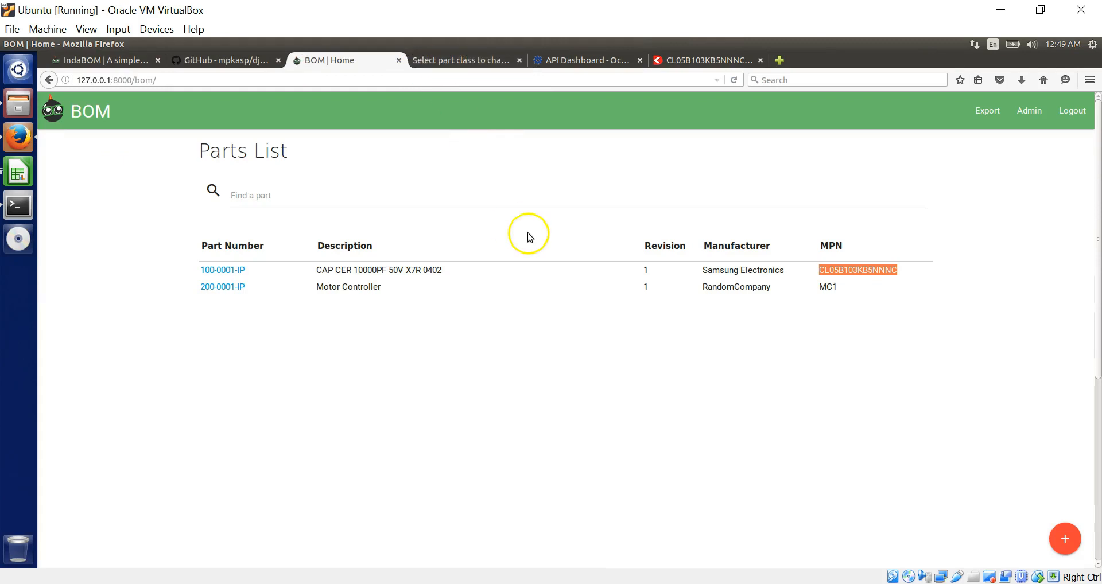
- Compare capacitor 100-0001-IP's sourcing price breaks with Digi-Key's tape-and-reel listing
click(239, 268)
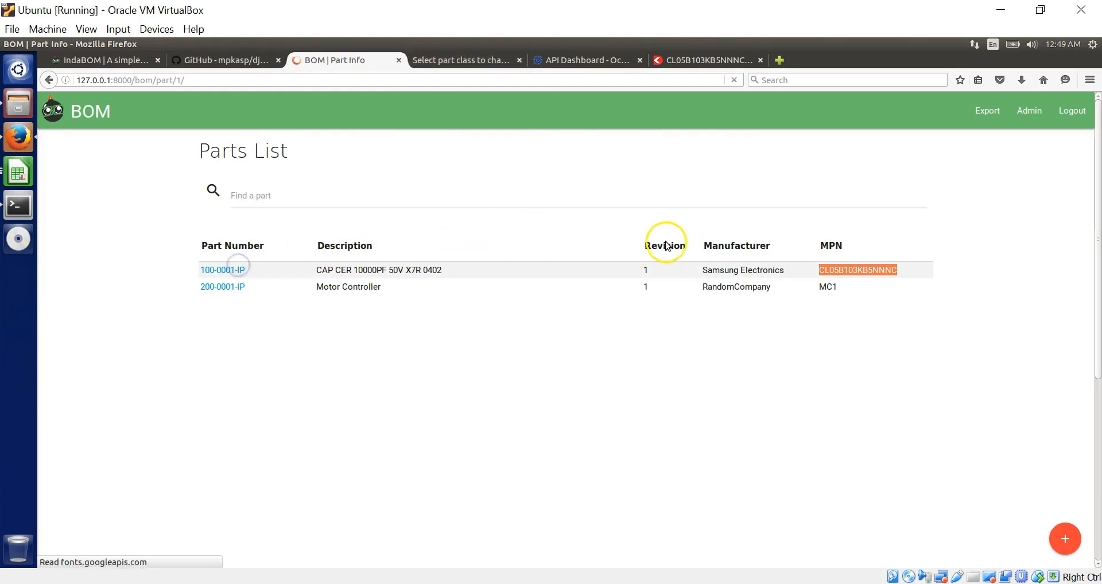
click(820, 231)
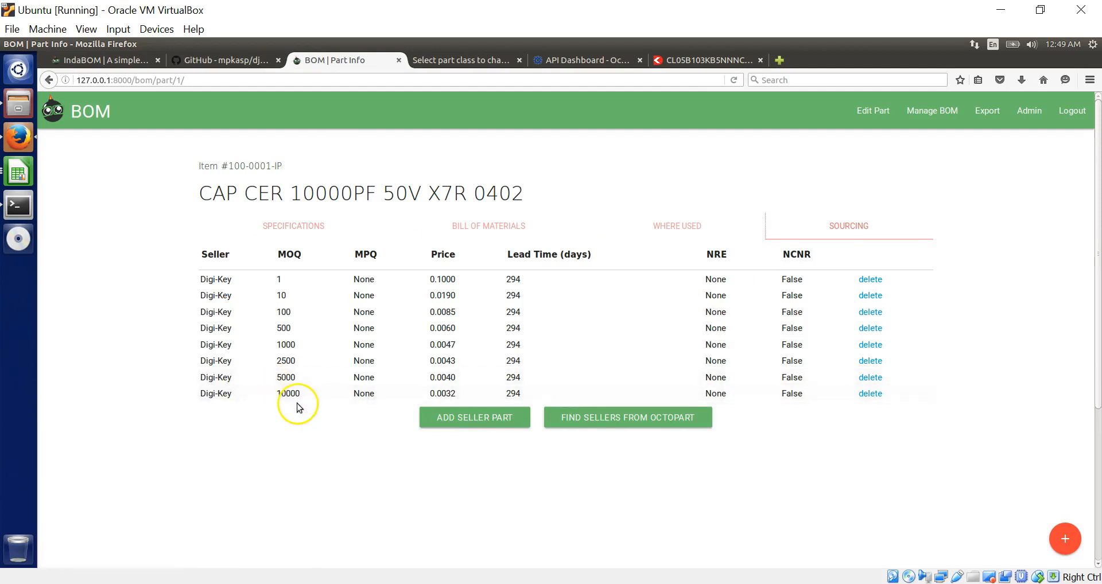
click(706, 62)
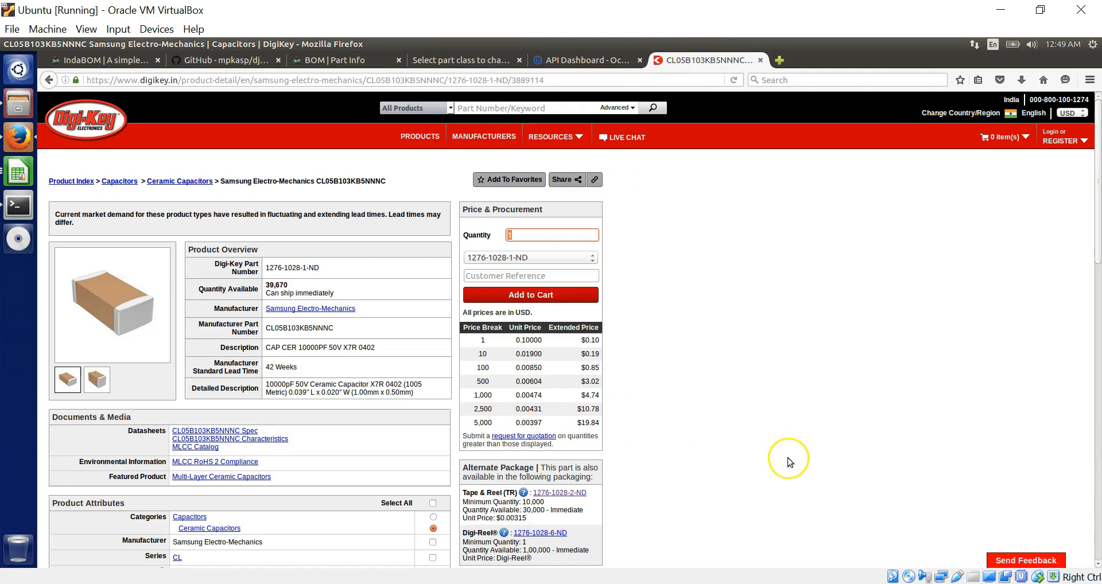
key(Tab)
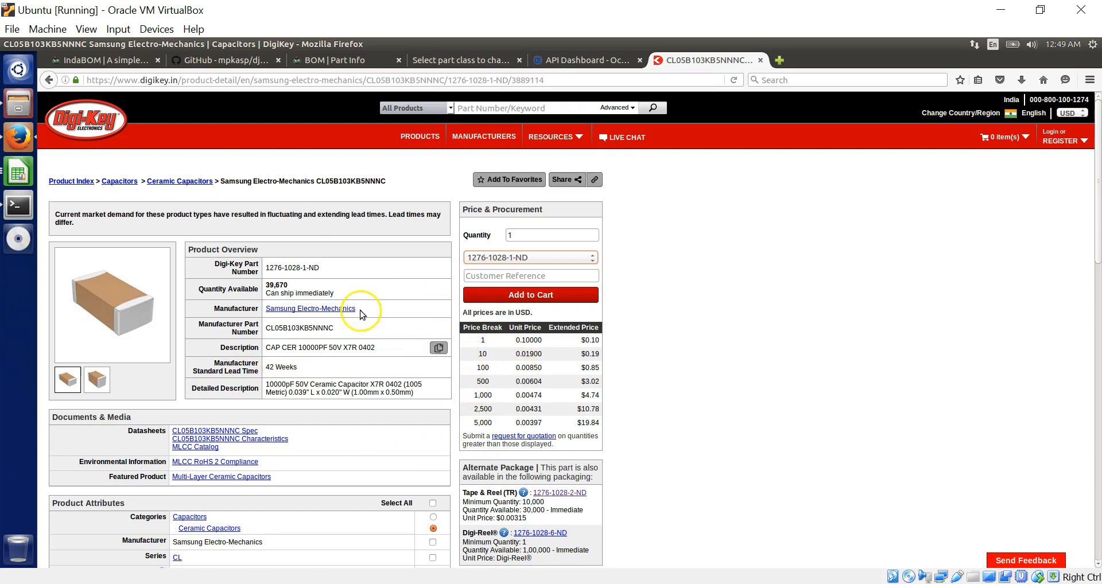
click(46, 87)
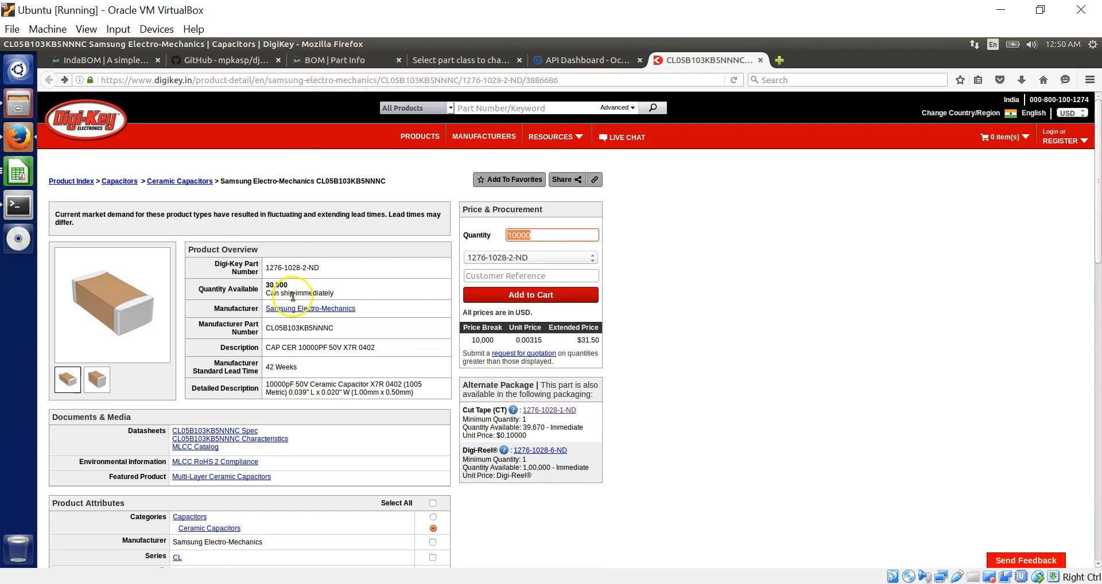
click(332, 62)
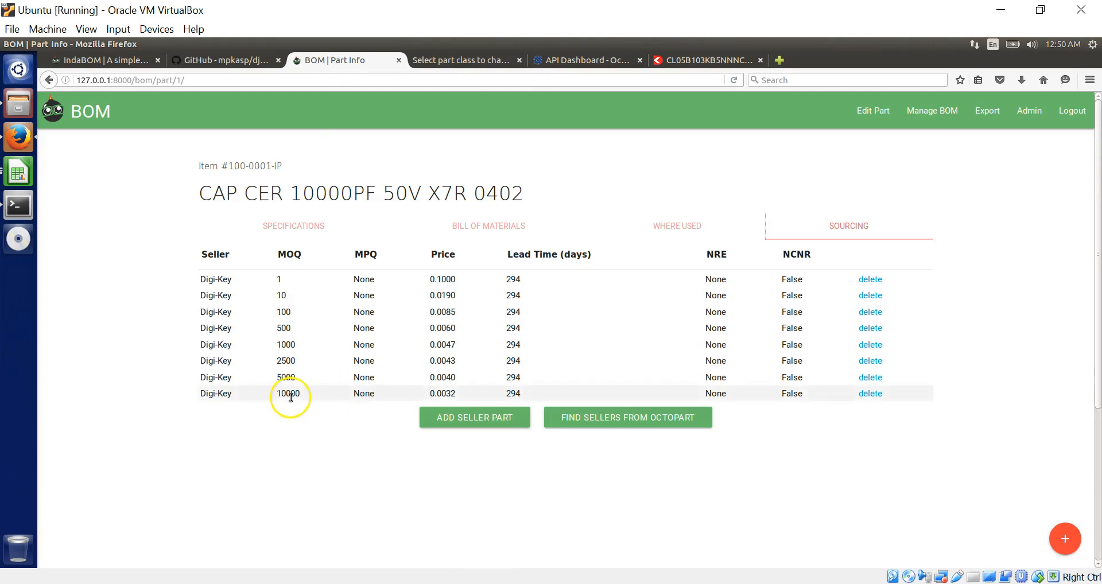